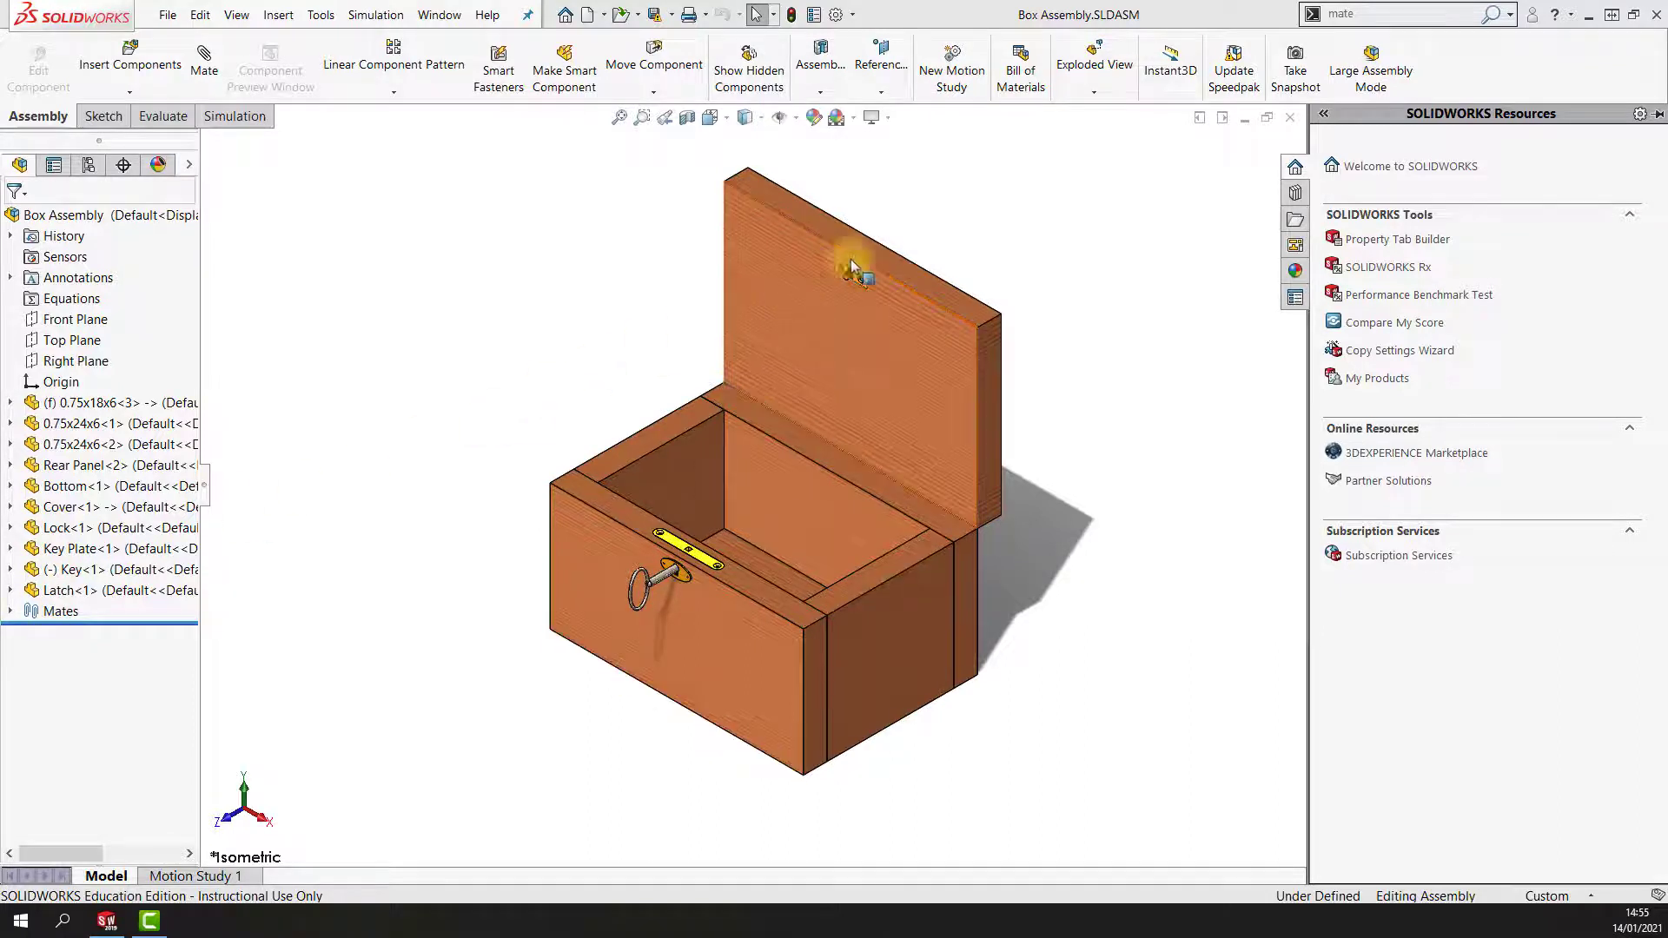
# Add Smart Fasteners to the M2 countersunk holes of the latch on the box cover.
pyautogui.scroll(-2, 871, 250)
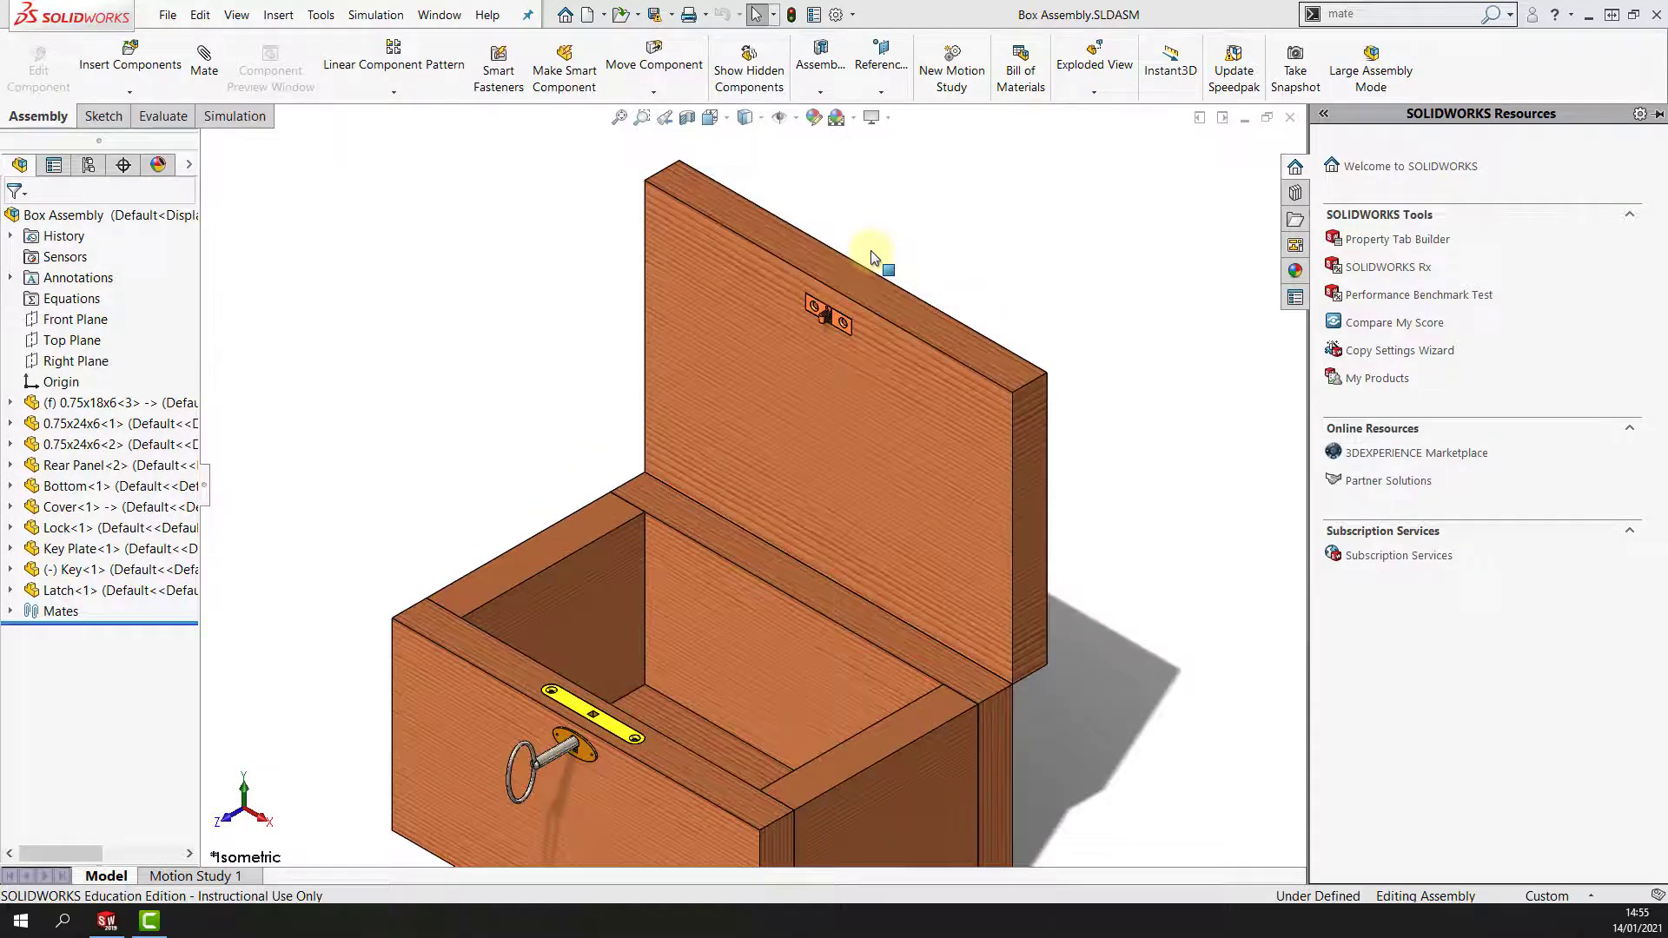
pyautogui.scroll(-2, 870, 251)
pyautogui.scroll(-5, 871, 251)
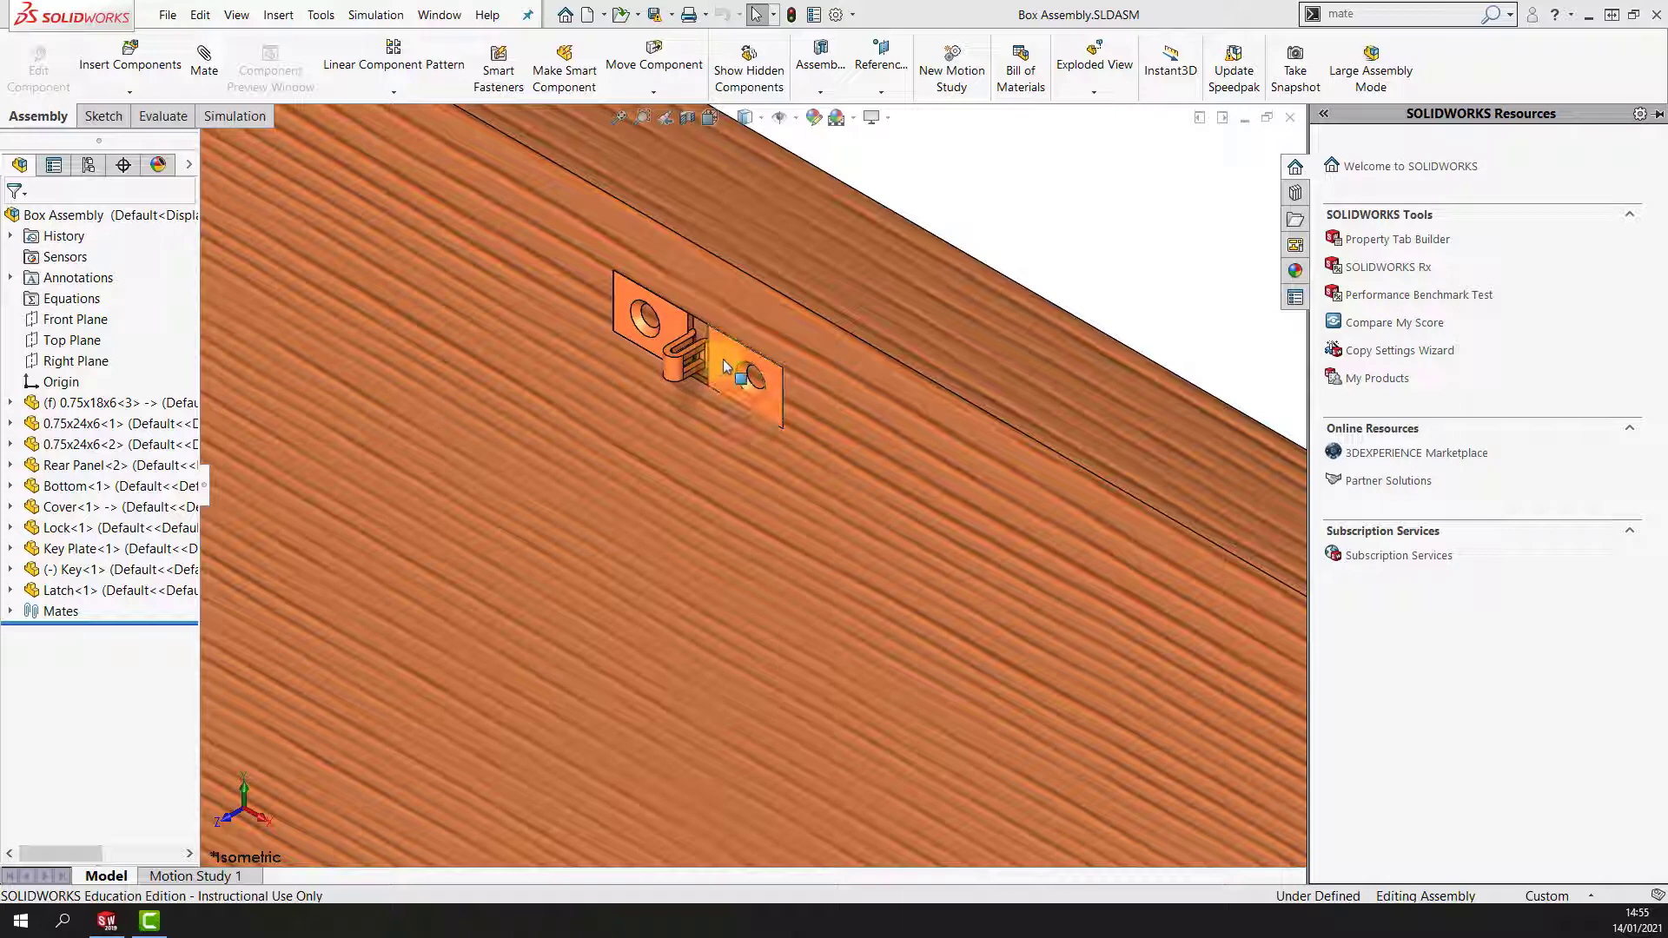
pyautogui.click(497, 75)
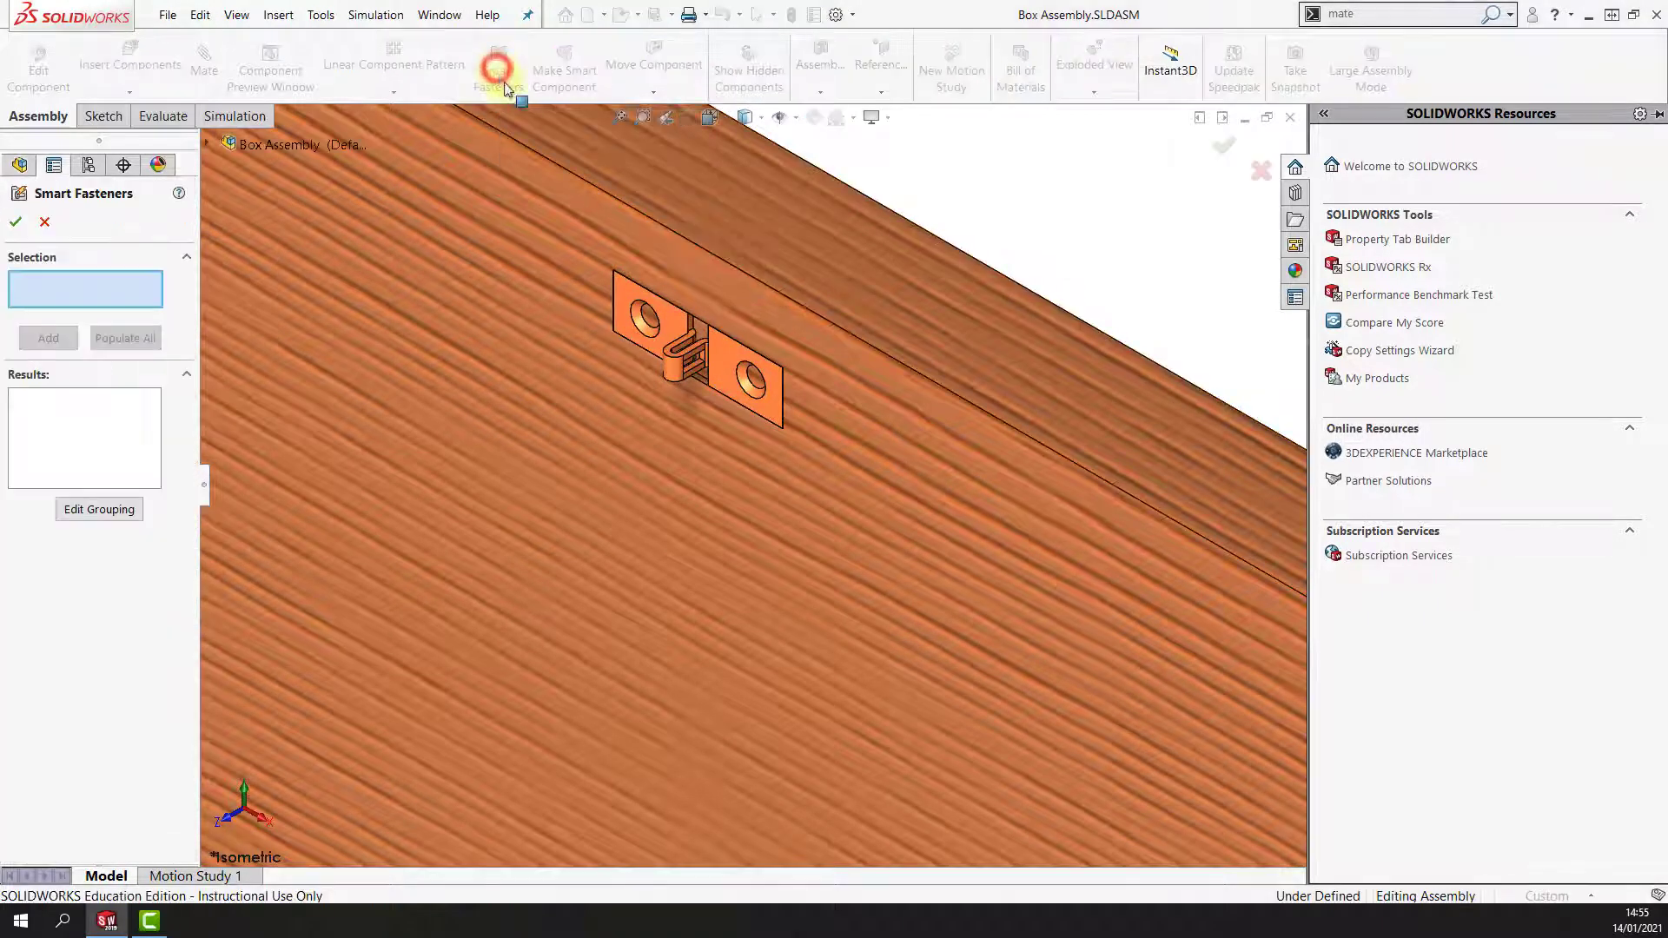
pyautogui.click(639, 321)
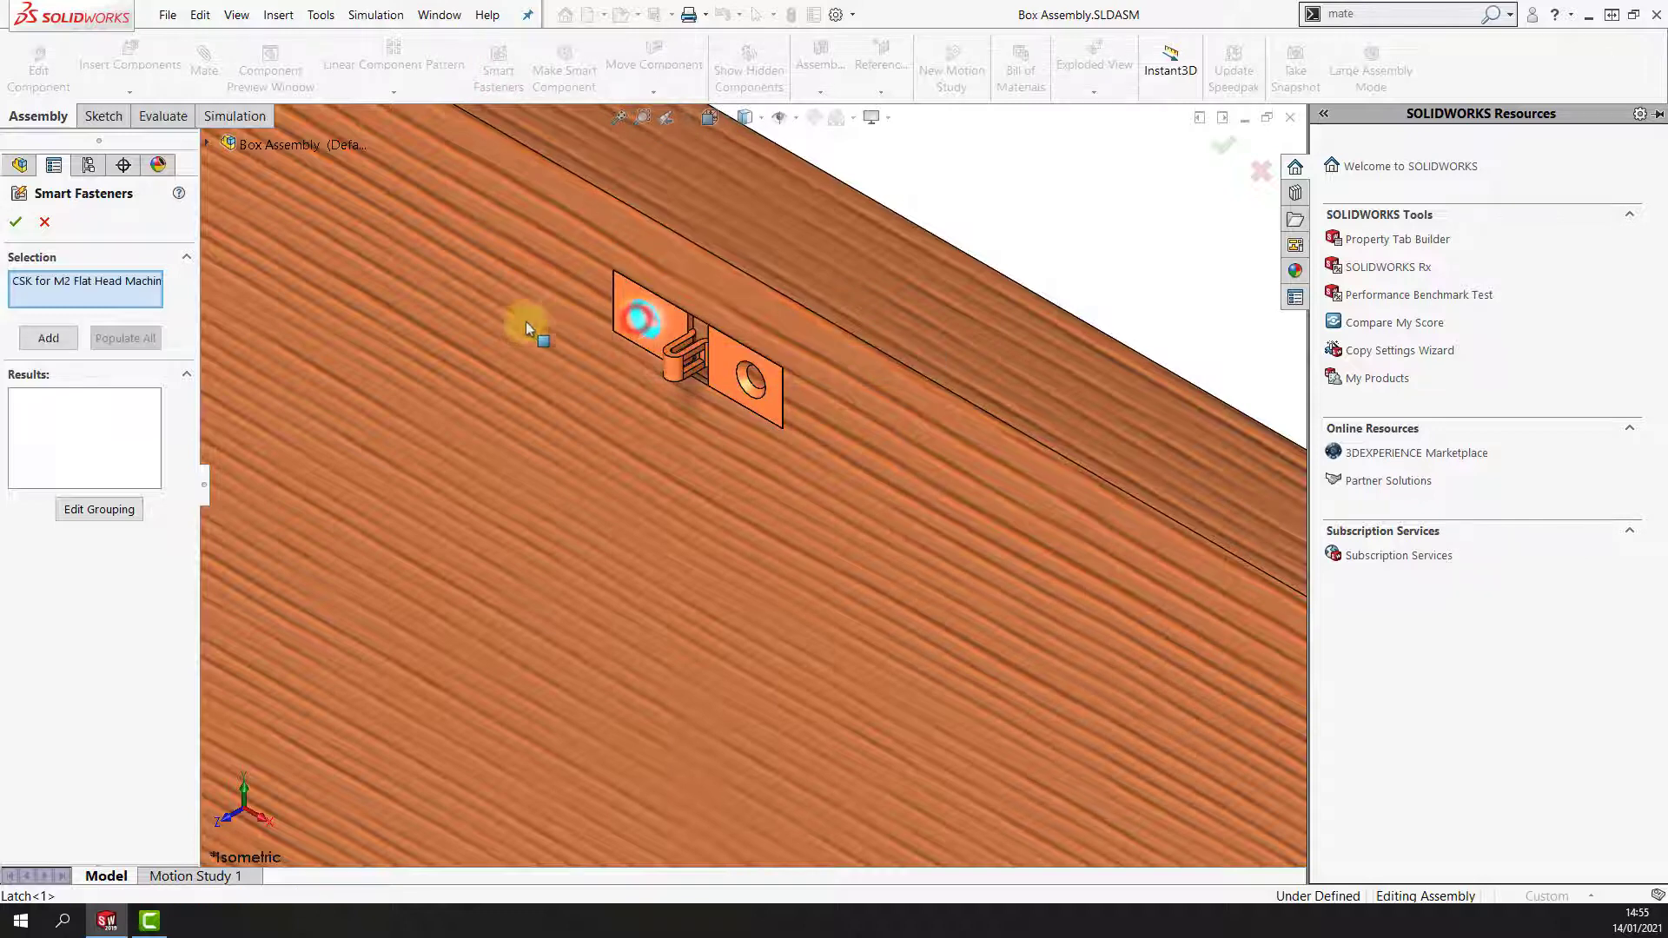
pyautogui.click(52, 338)
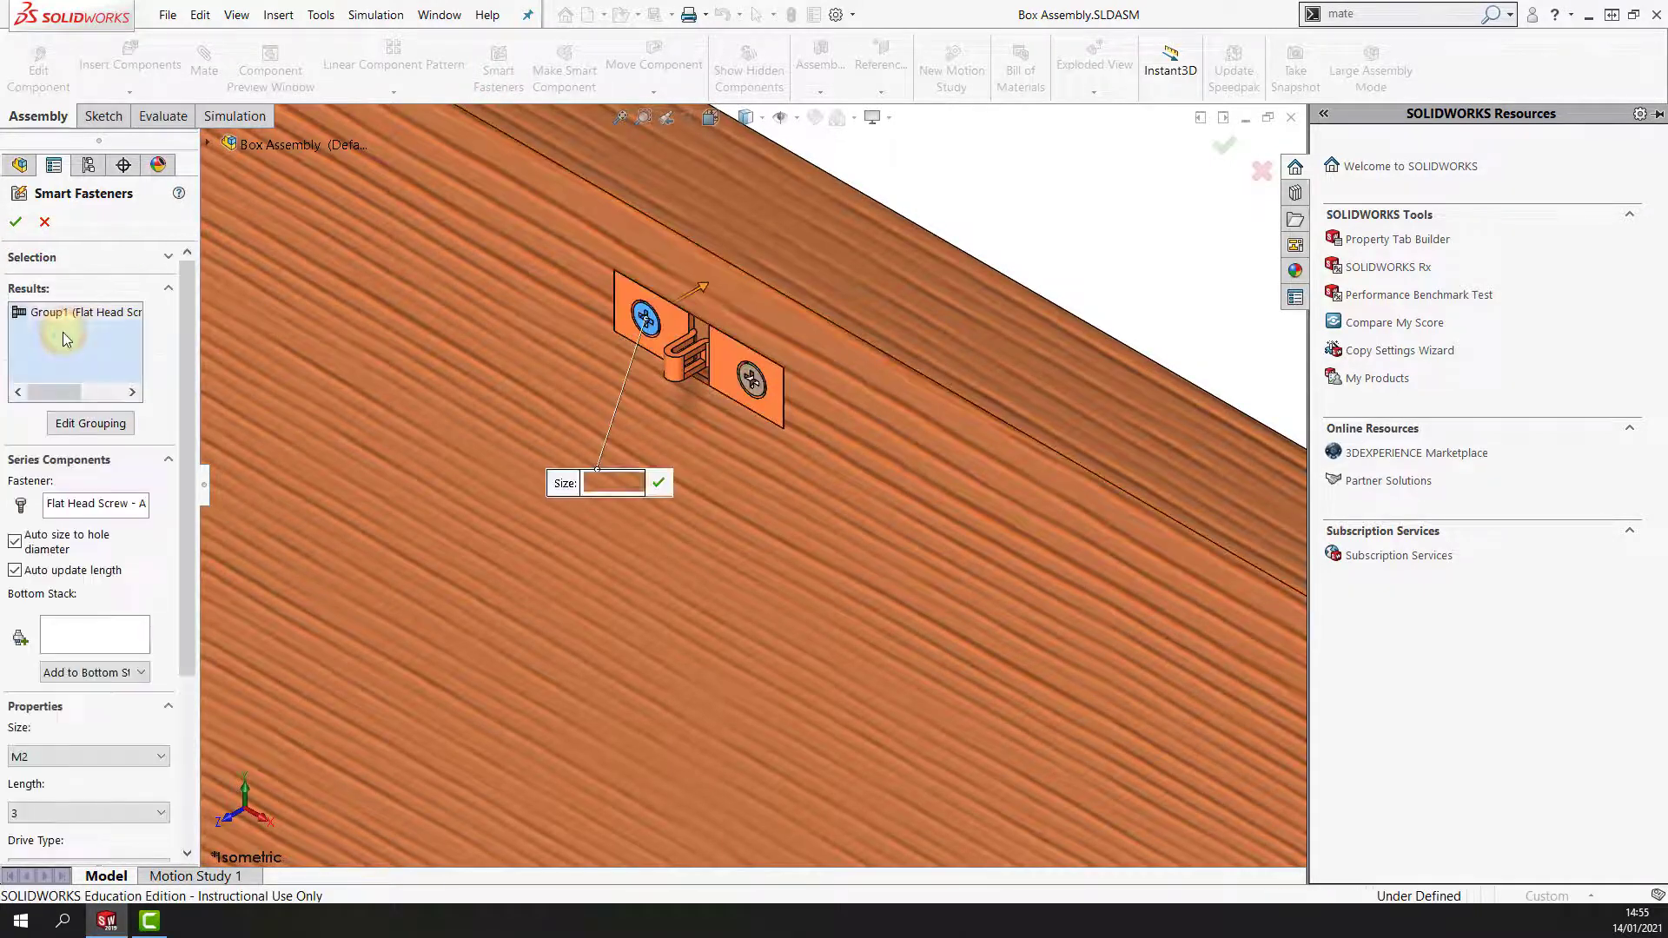
pyautogui.click(16, 222)
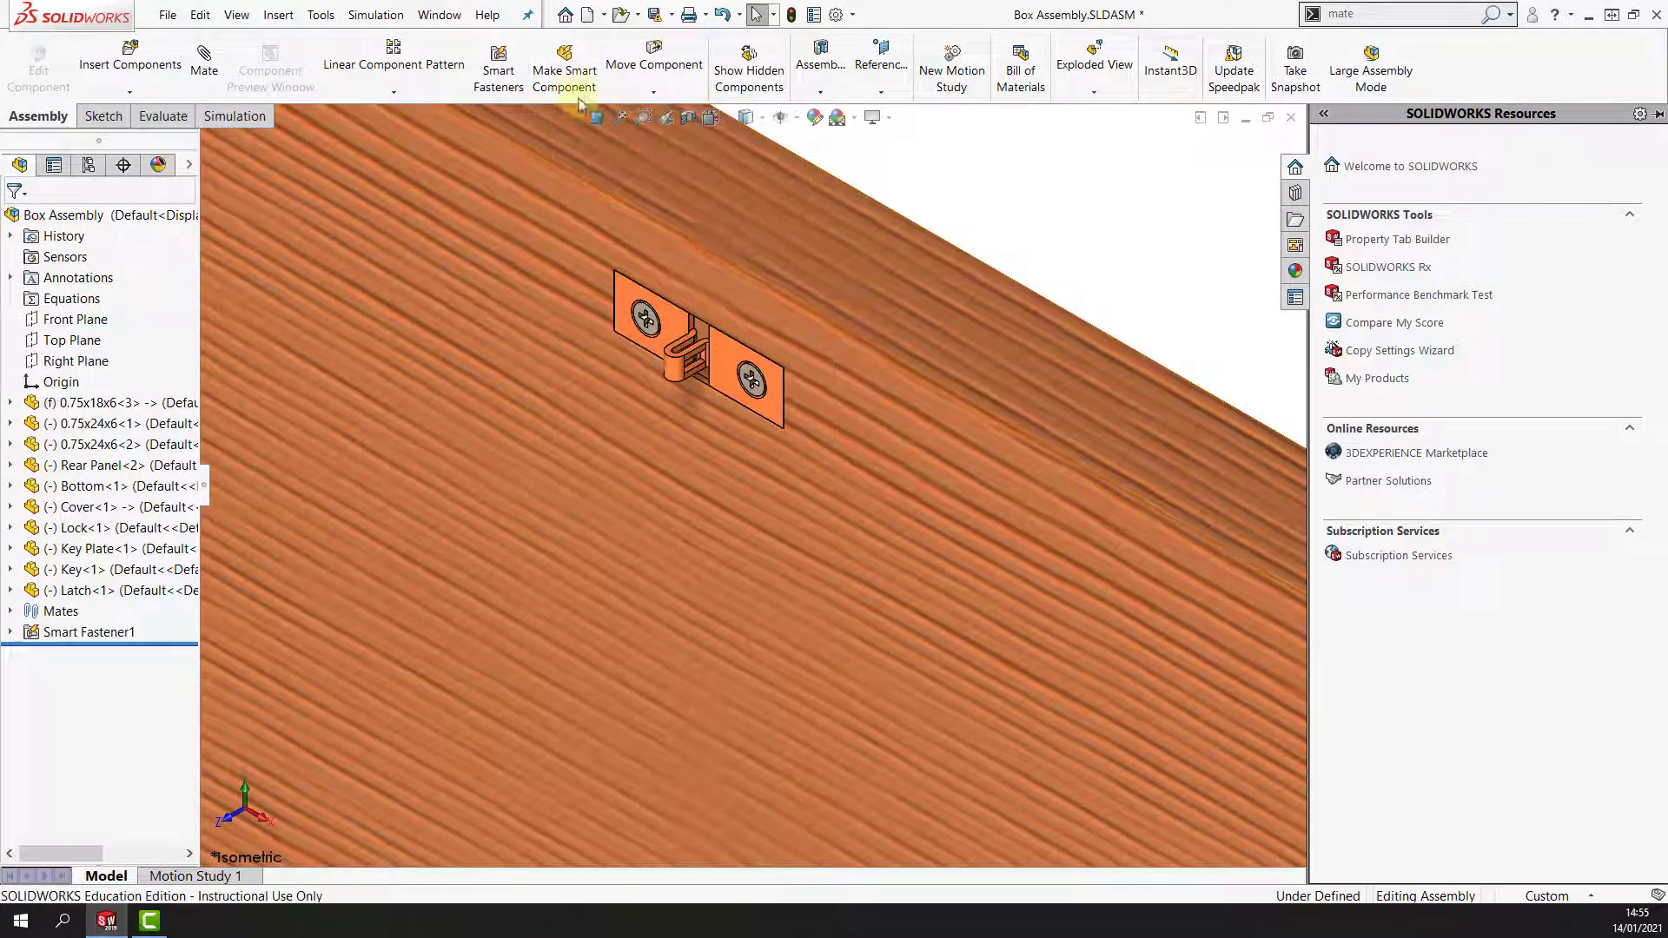
# Make the latch a smart component that includes its two flat head screws and the Cut-Extrude1 recess in the cover.
pyautogui.click(675, 372)
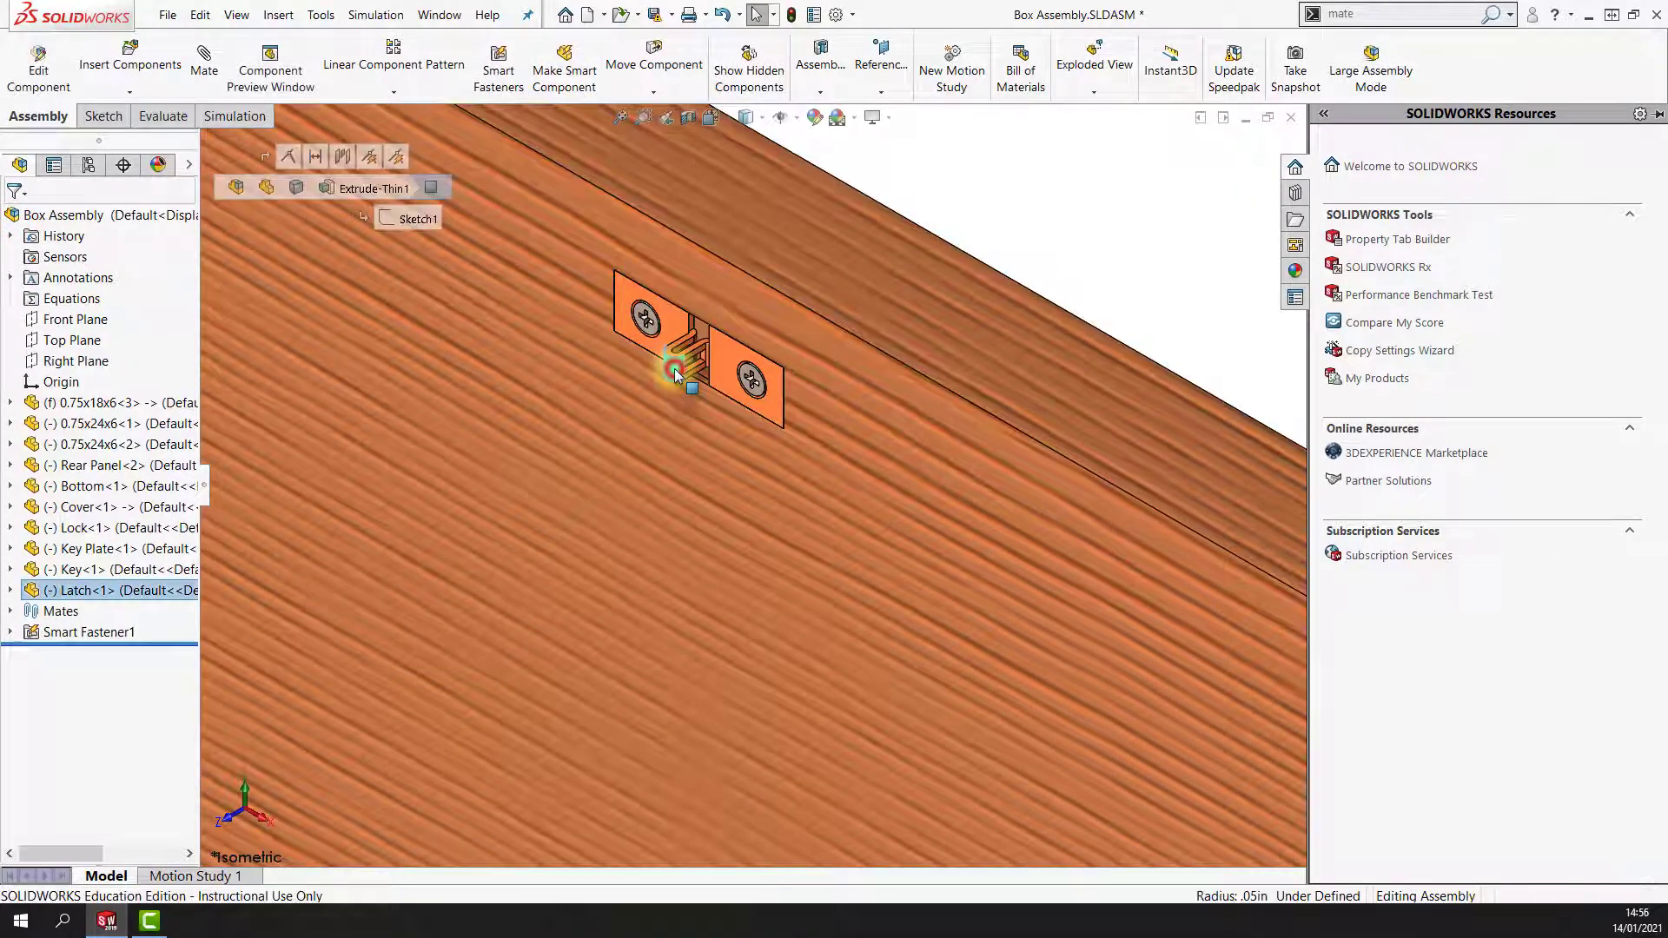
pyautogui.click(573, 79)
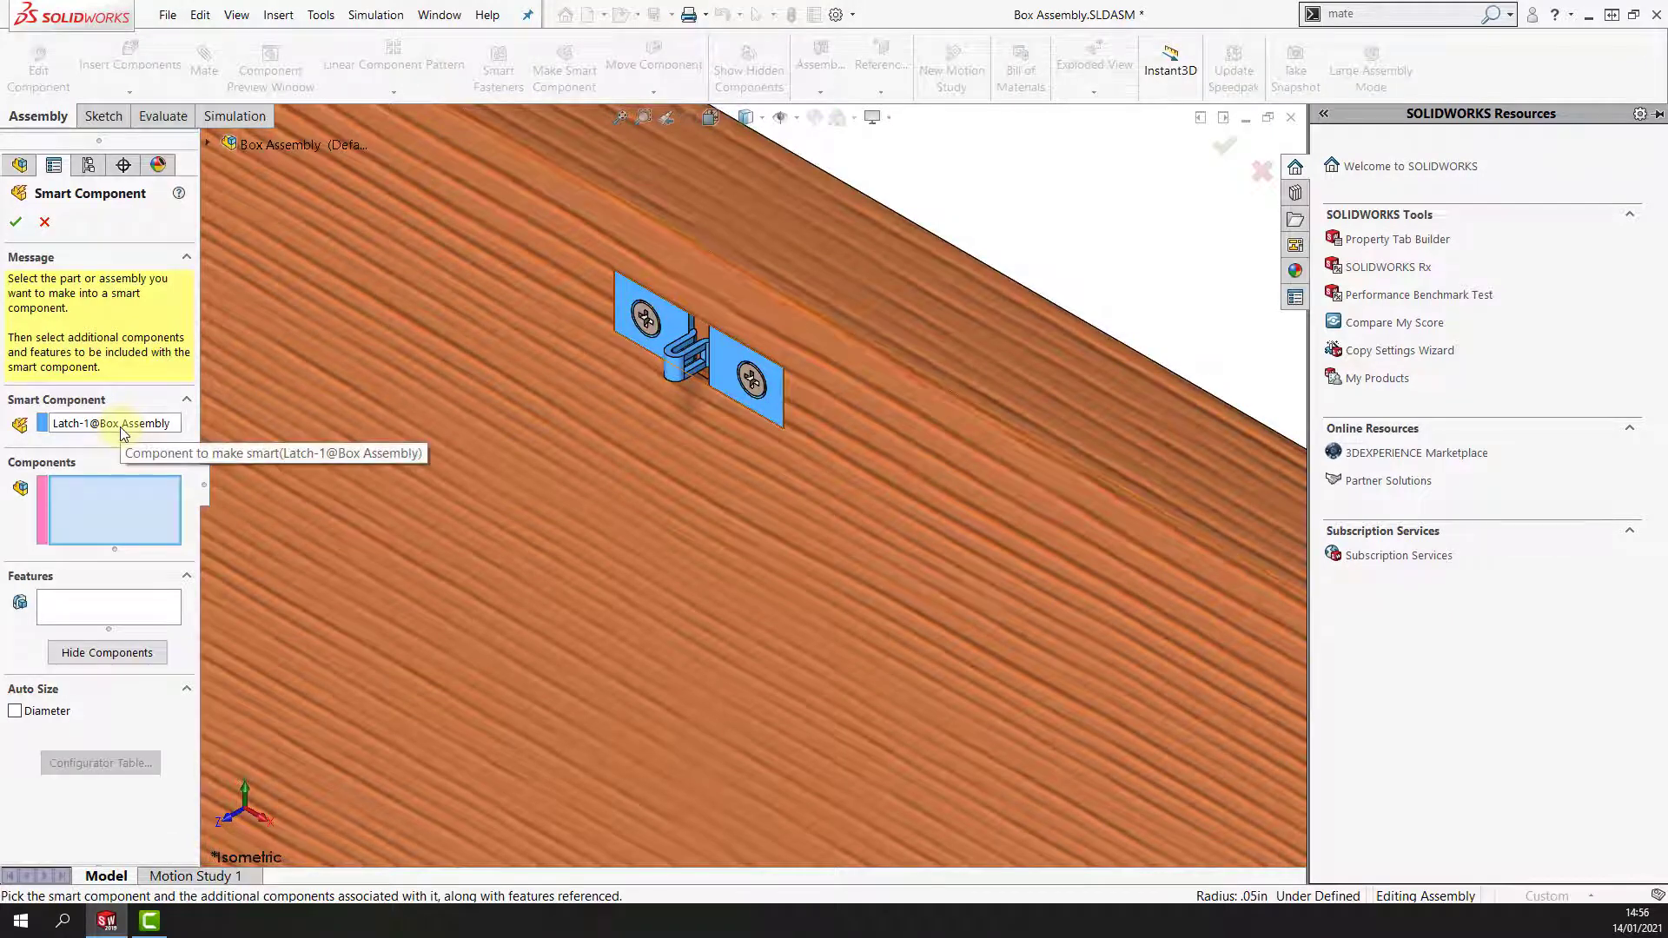
pyautogui.click(112, 504)
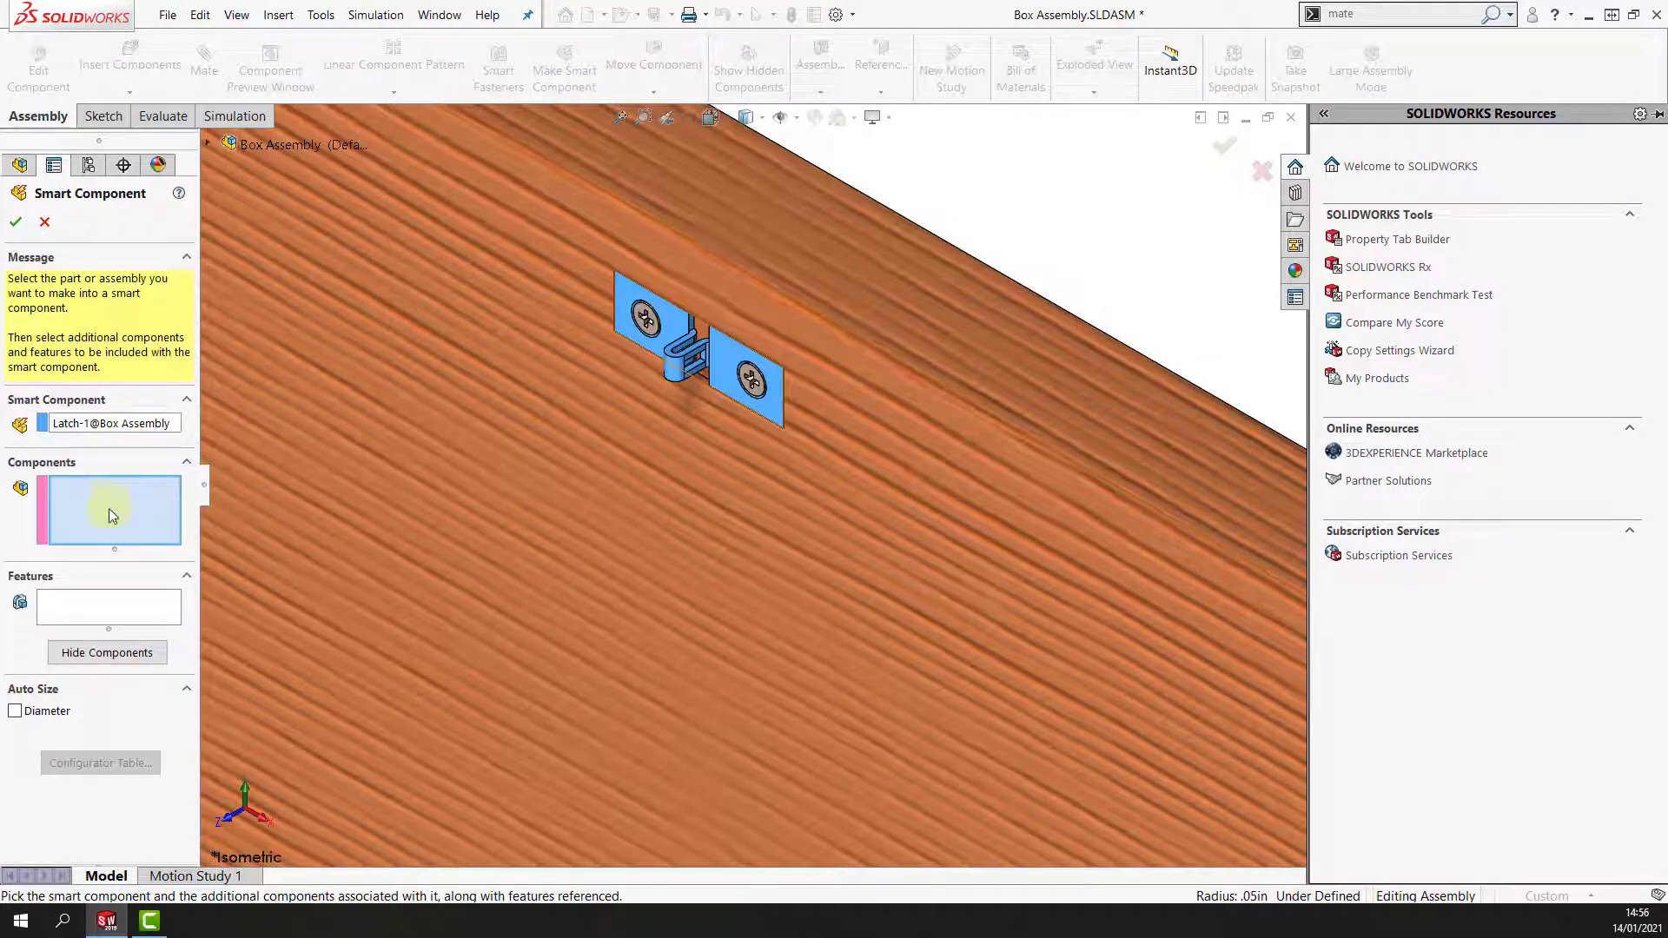
pyautogui.click(656, 332)
pyautogui.click(752, 380)
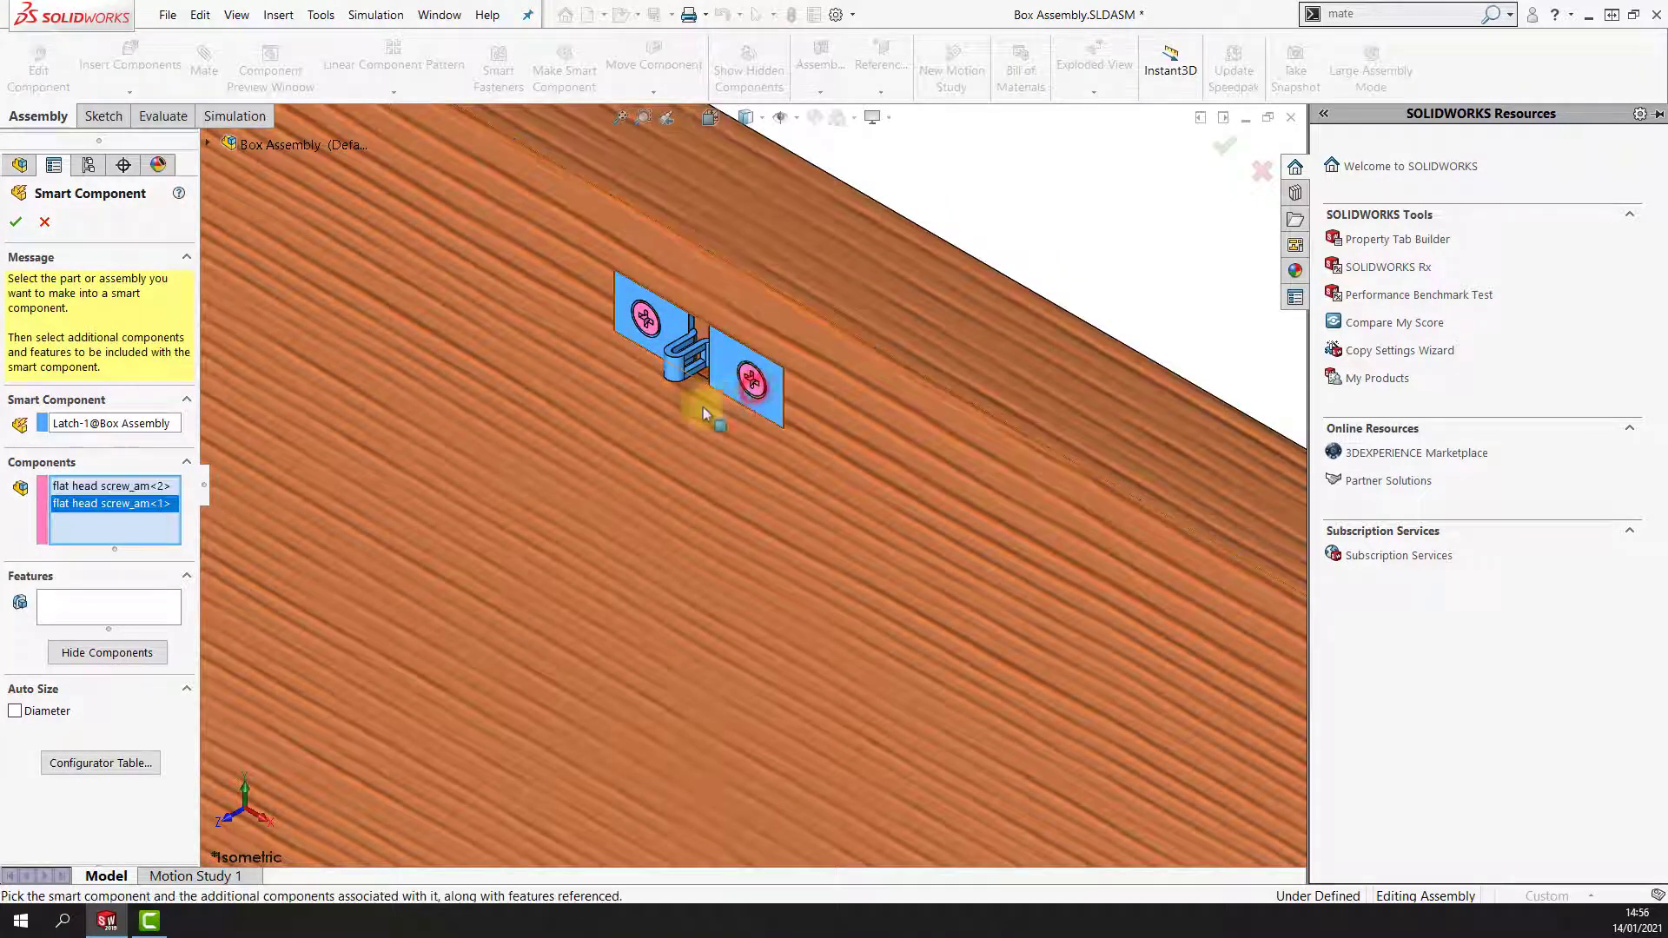
pyautogui.click(112, 618)
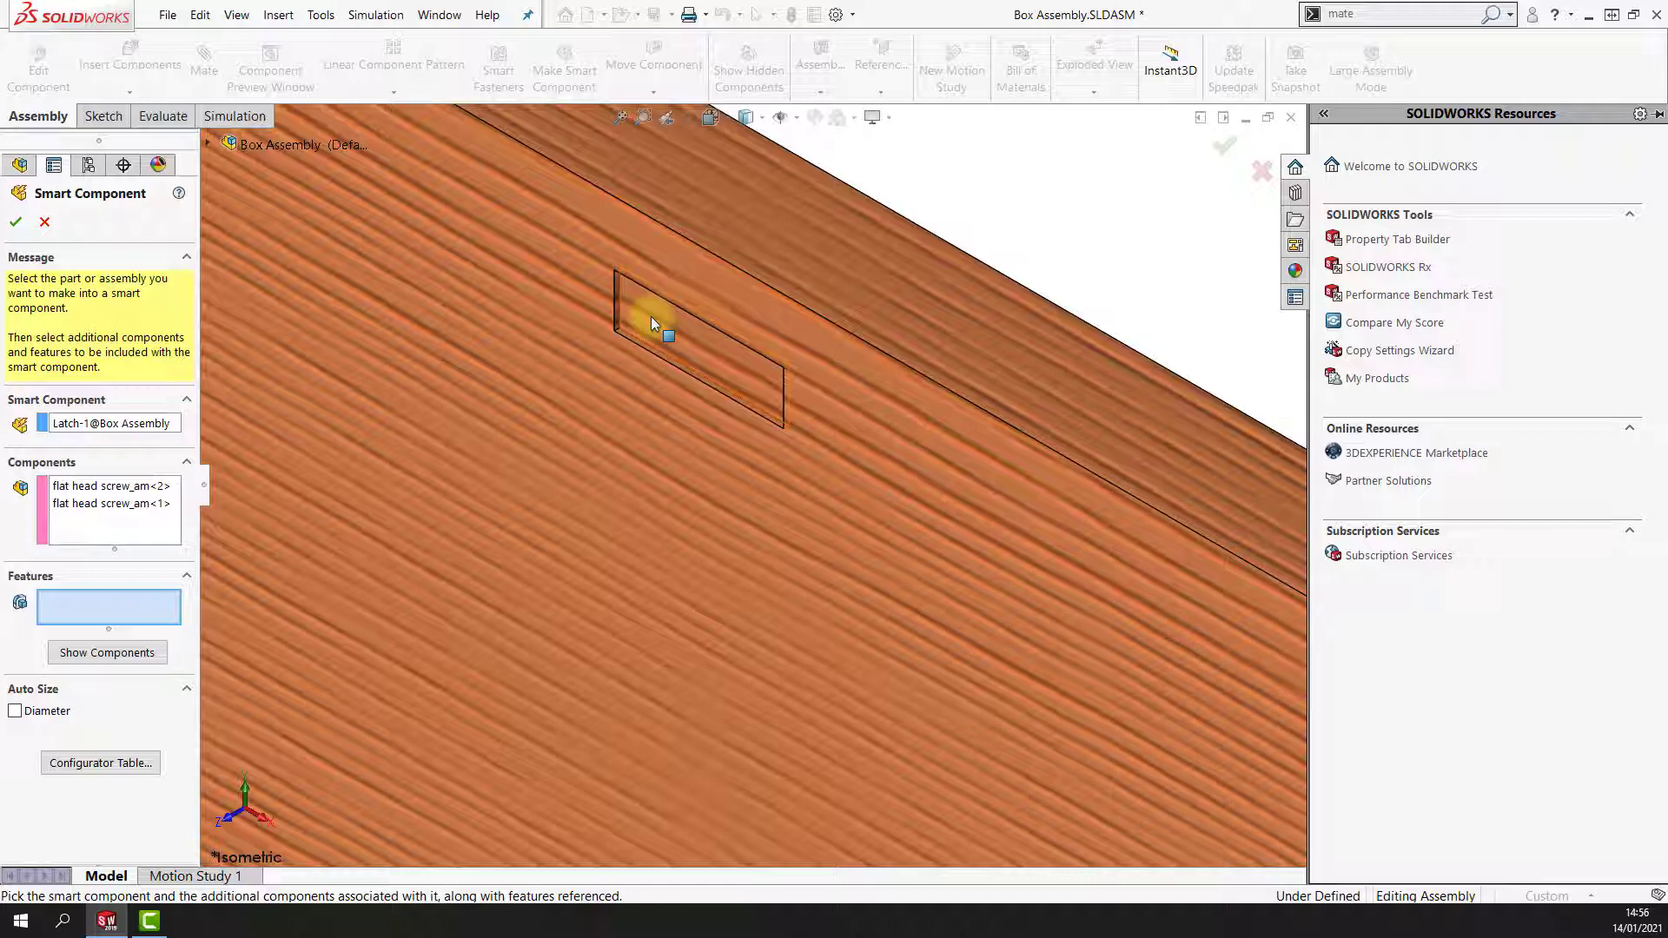
pyautogui.click(651, 319)
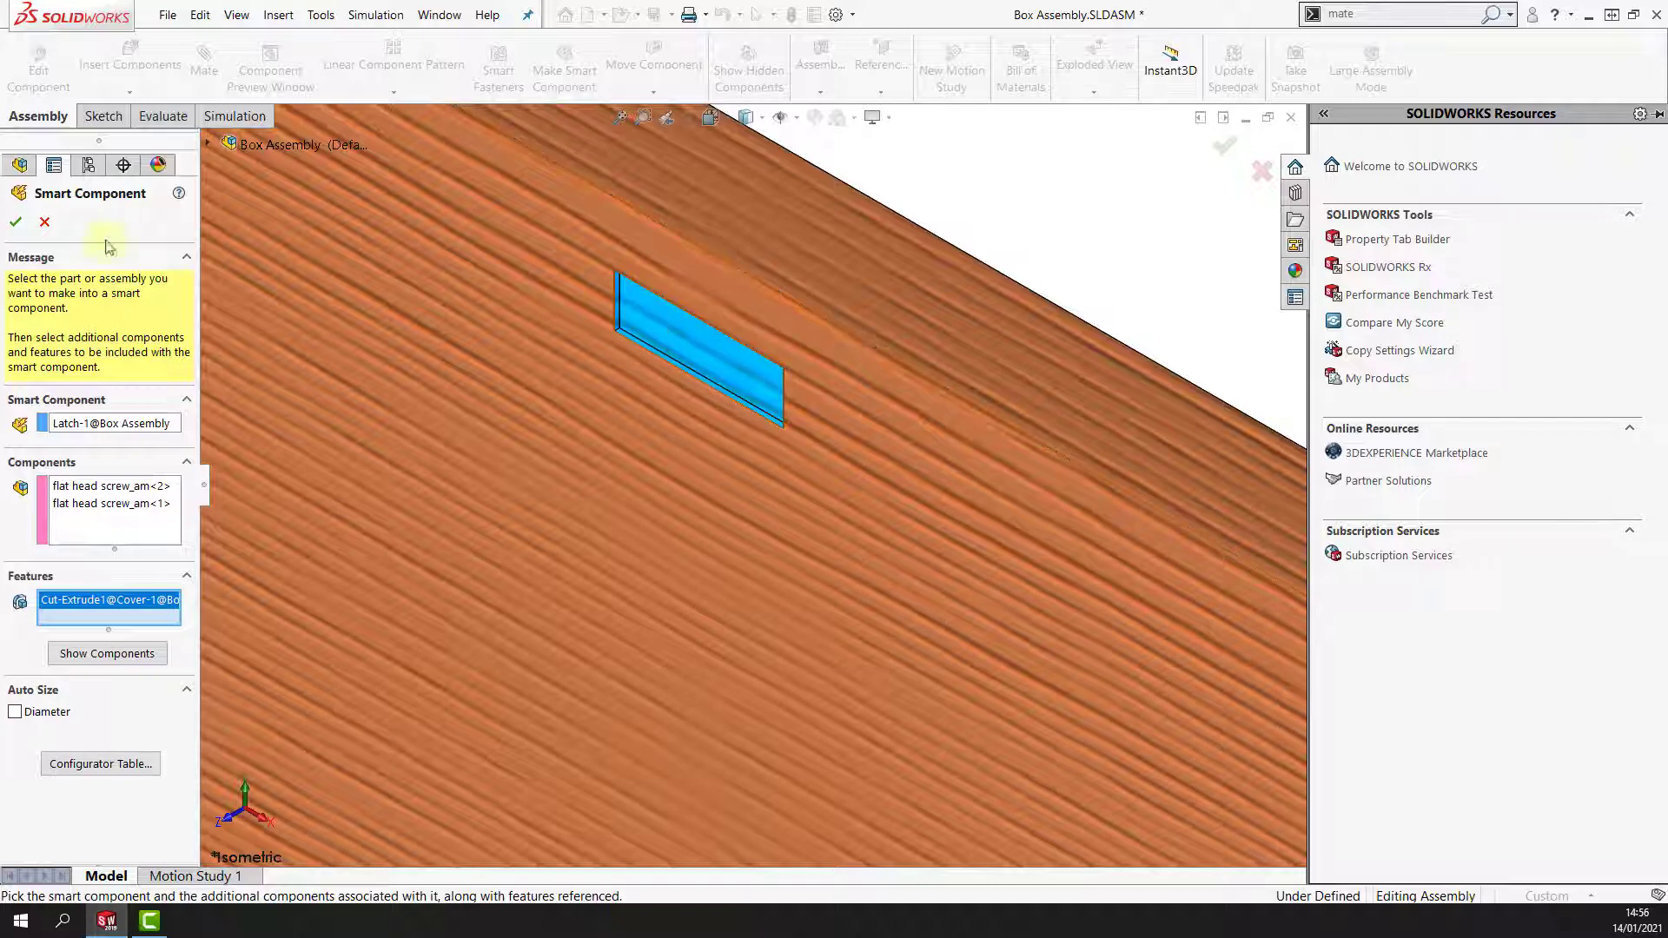
pyautogui.click(15, 224)
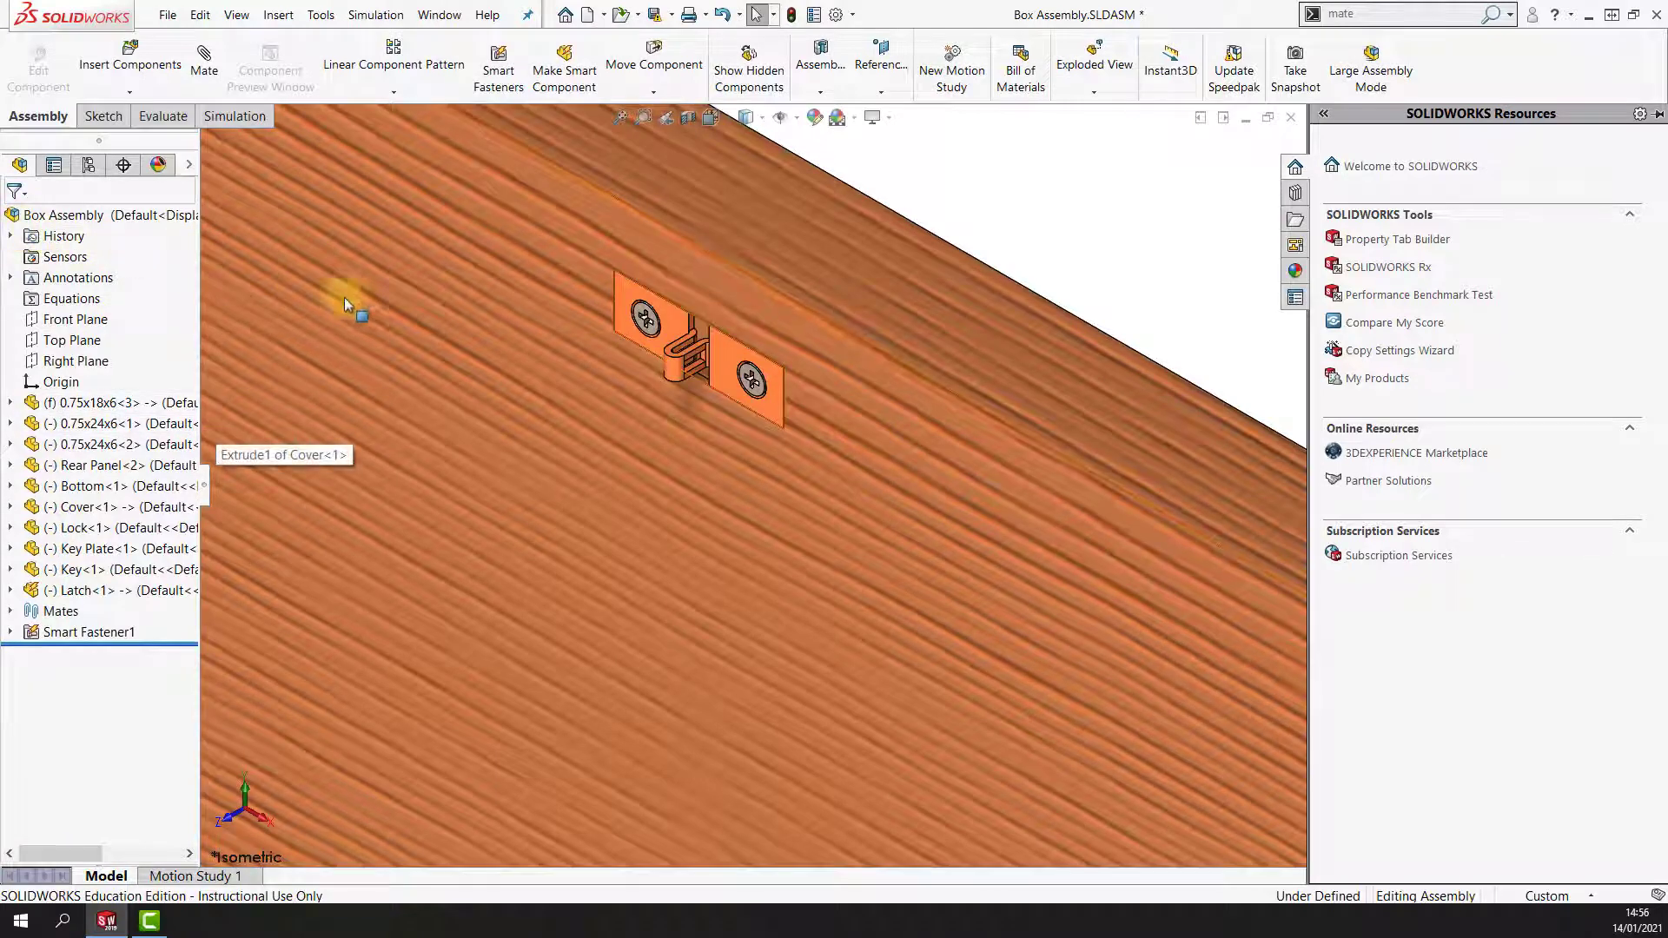
# Edit the latch in context, add a mate reference with the fourth captured face as the coincident primary entity, and save the assembly.
pyautogui.click(674, 372)
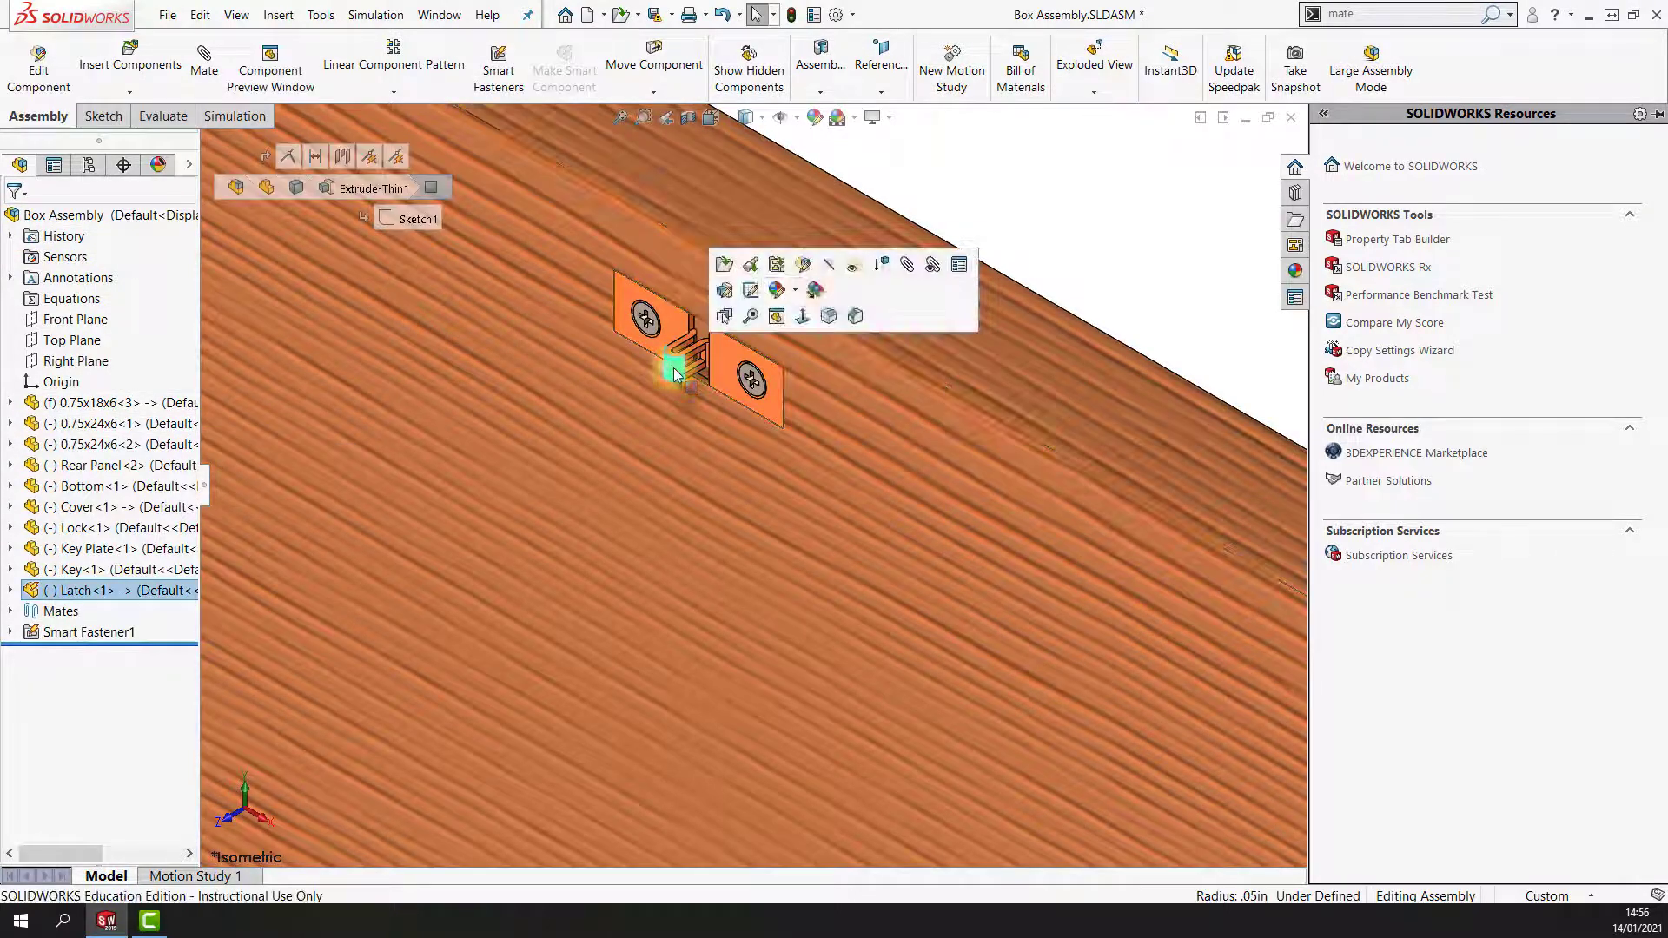
pyautogui.click(806, 265)
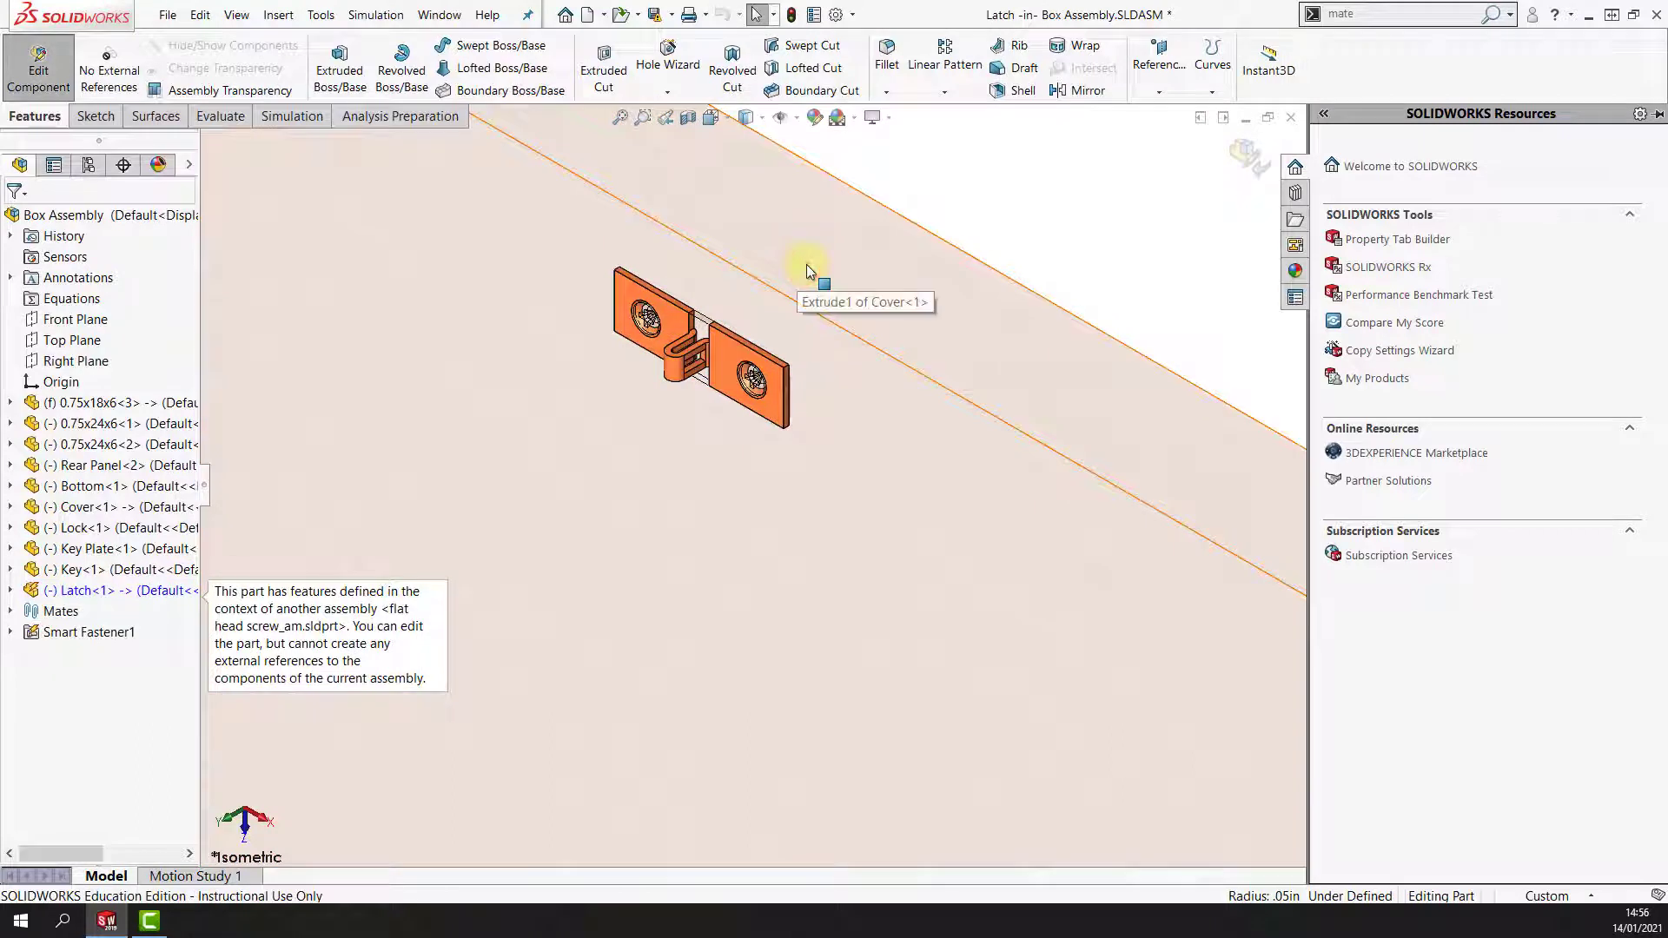
pyautogui.click(1156, 93)
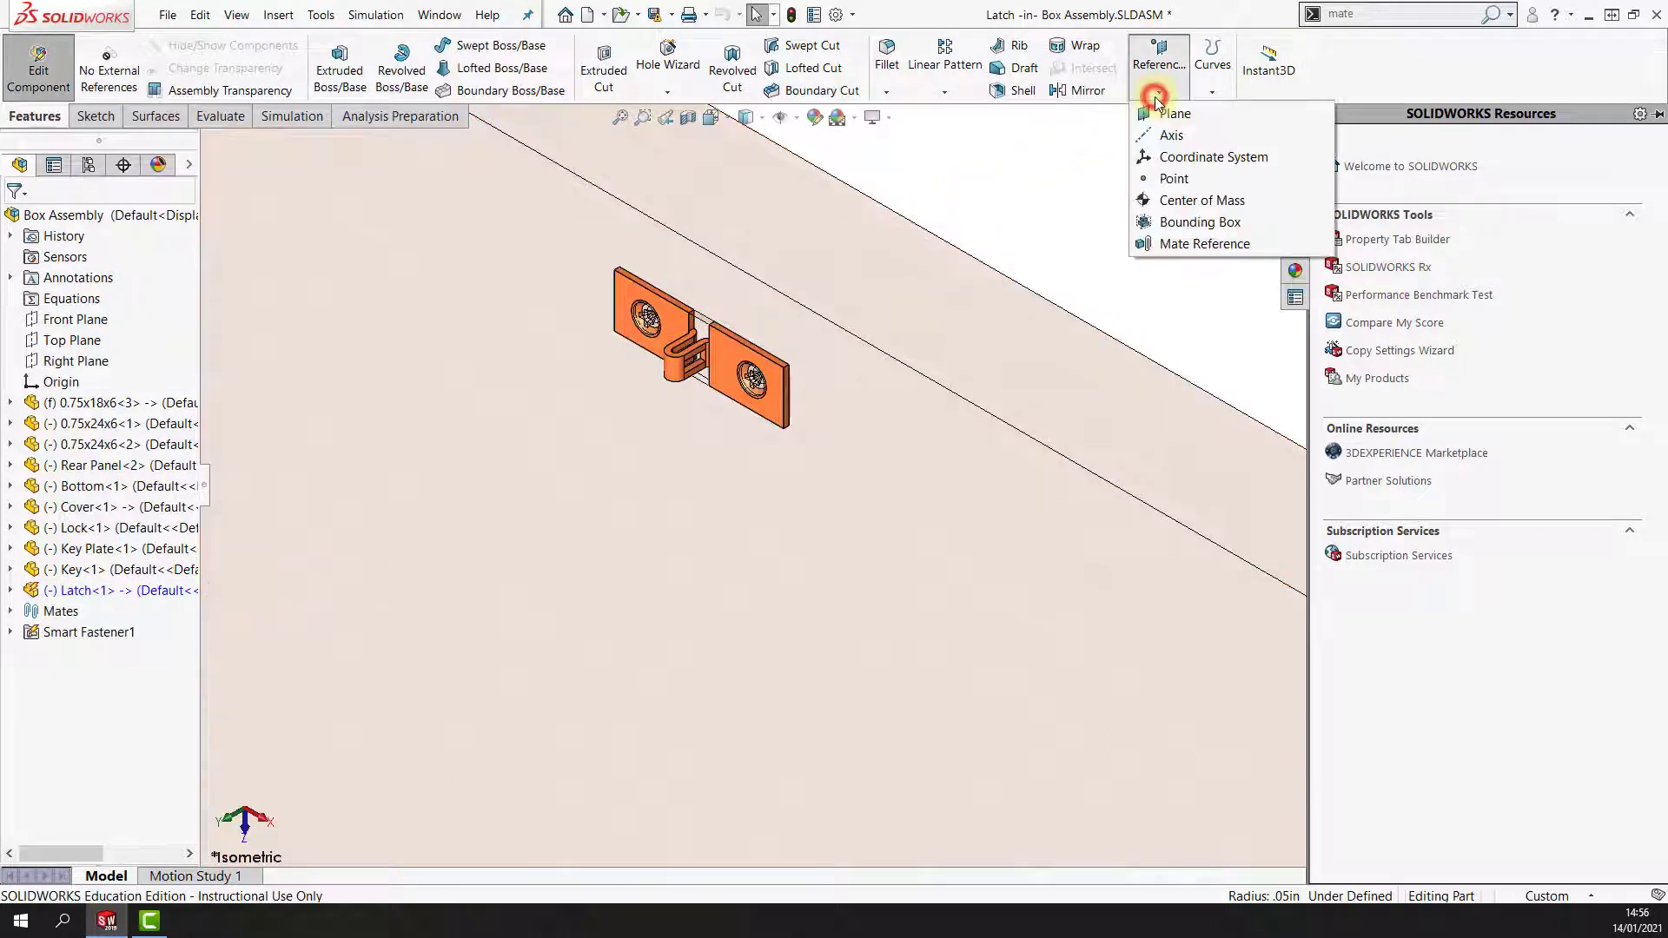
pyautogui.click(1184, 244)
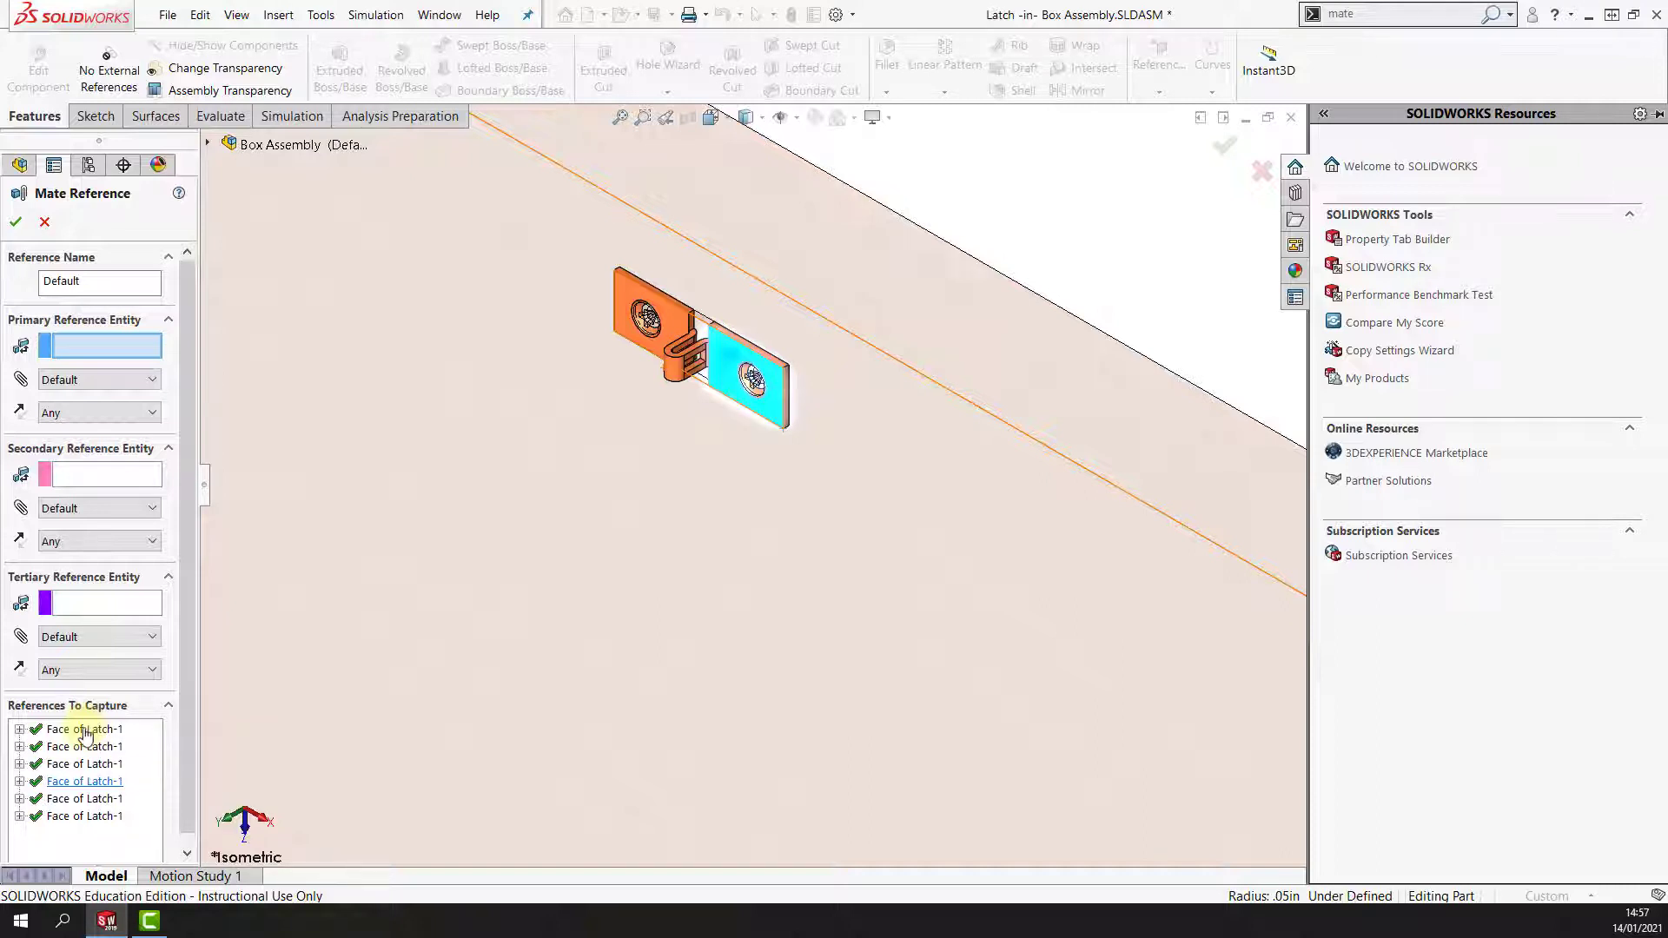
pyautogui.click(77, 781)
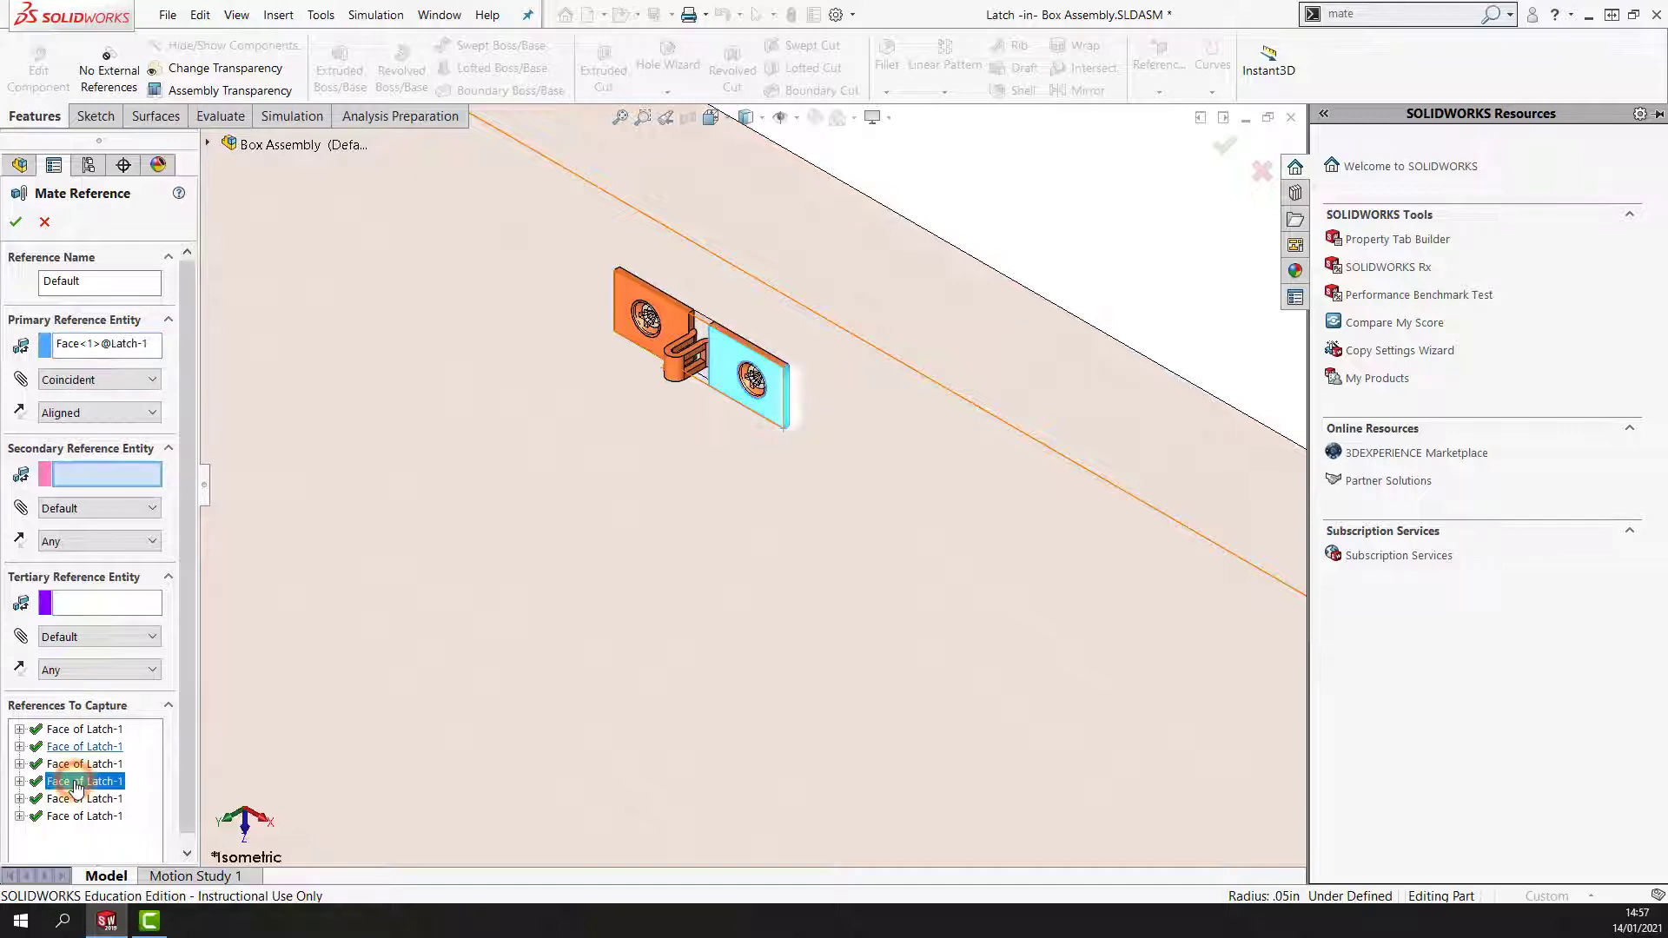
pyautogui.click(16, 222)
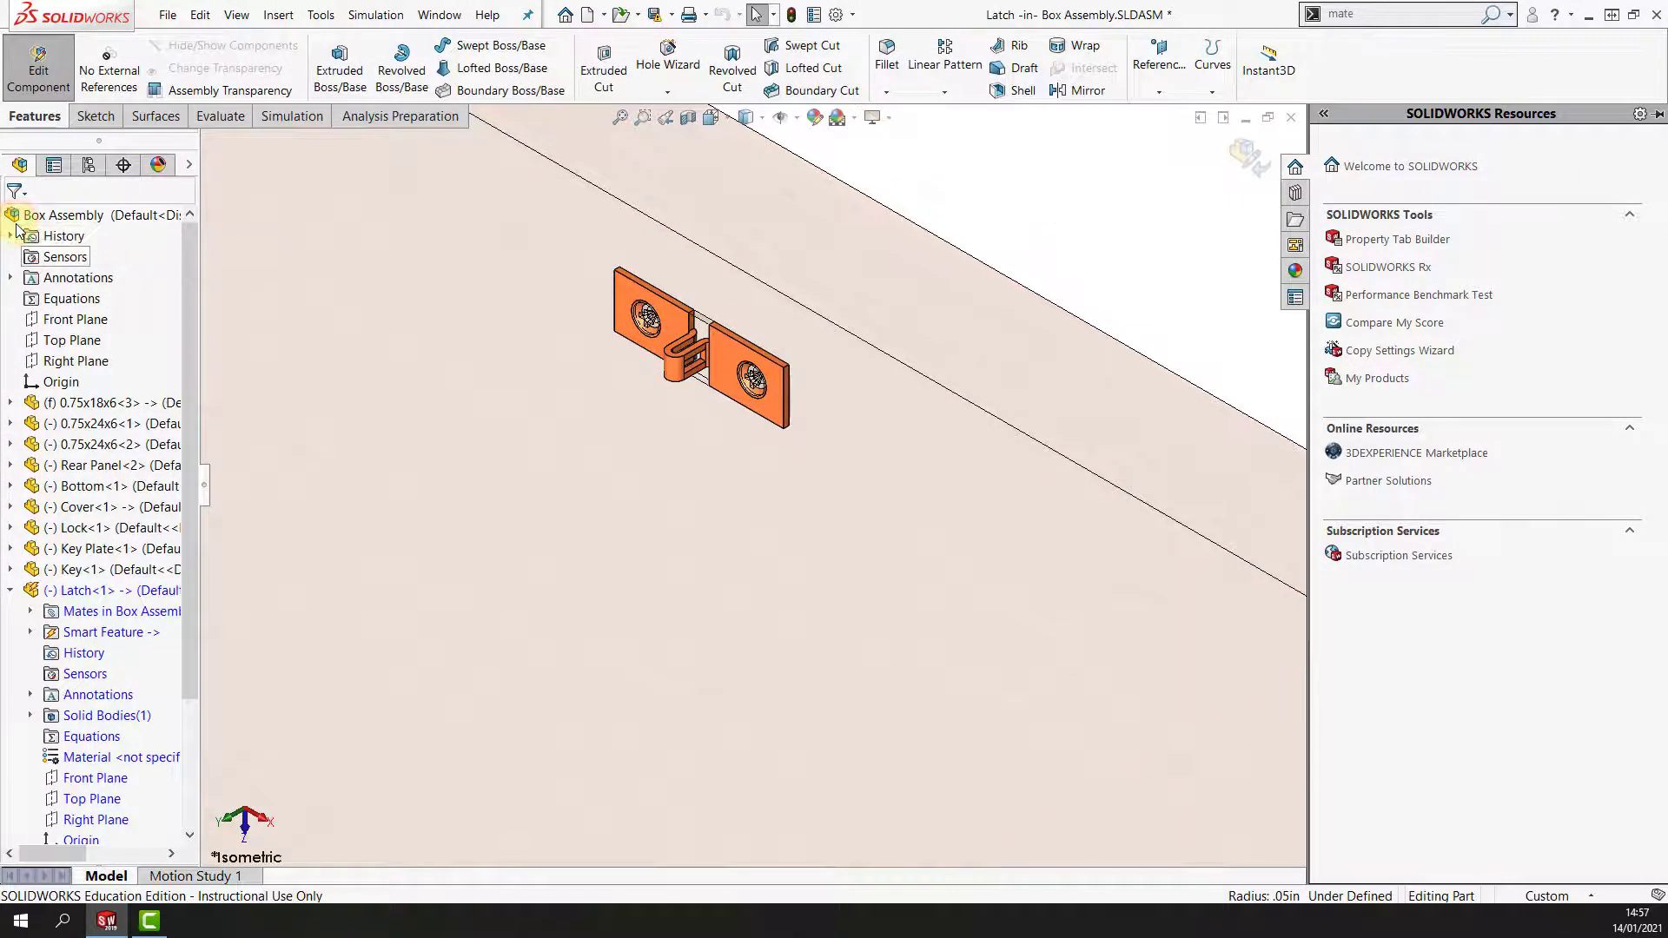
pyautogui.click(1247, 155)
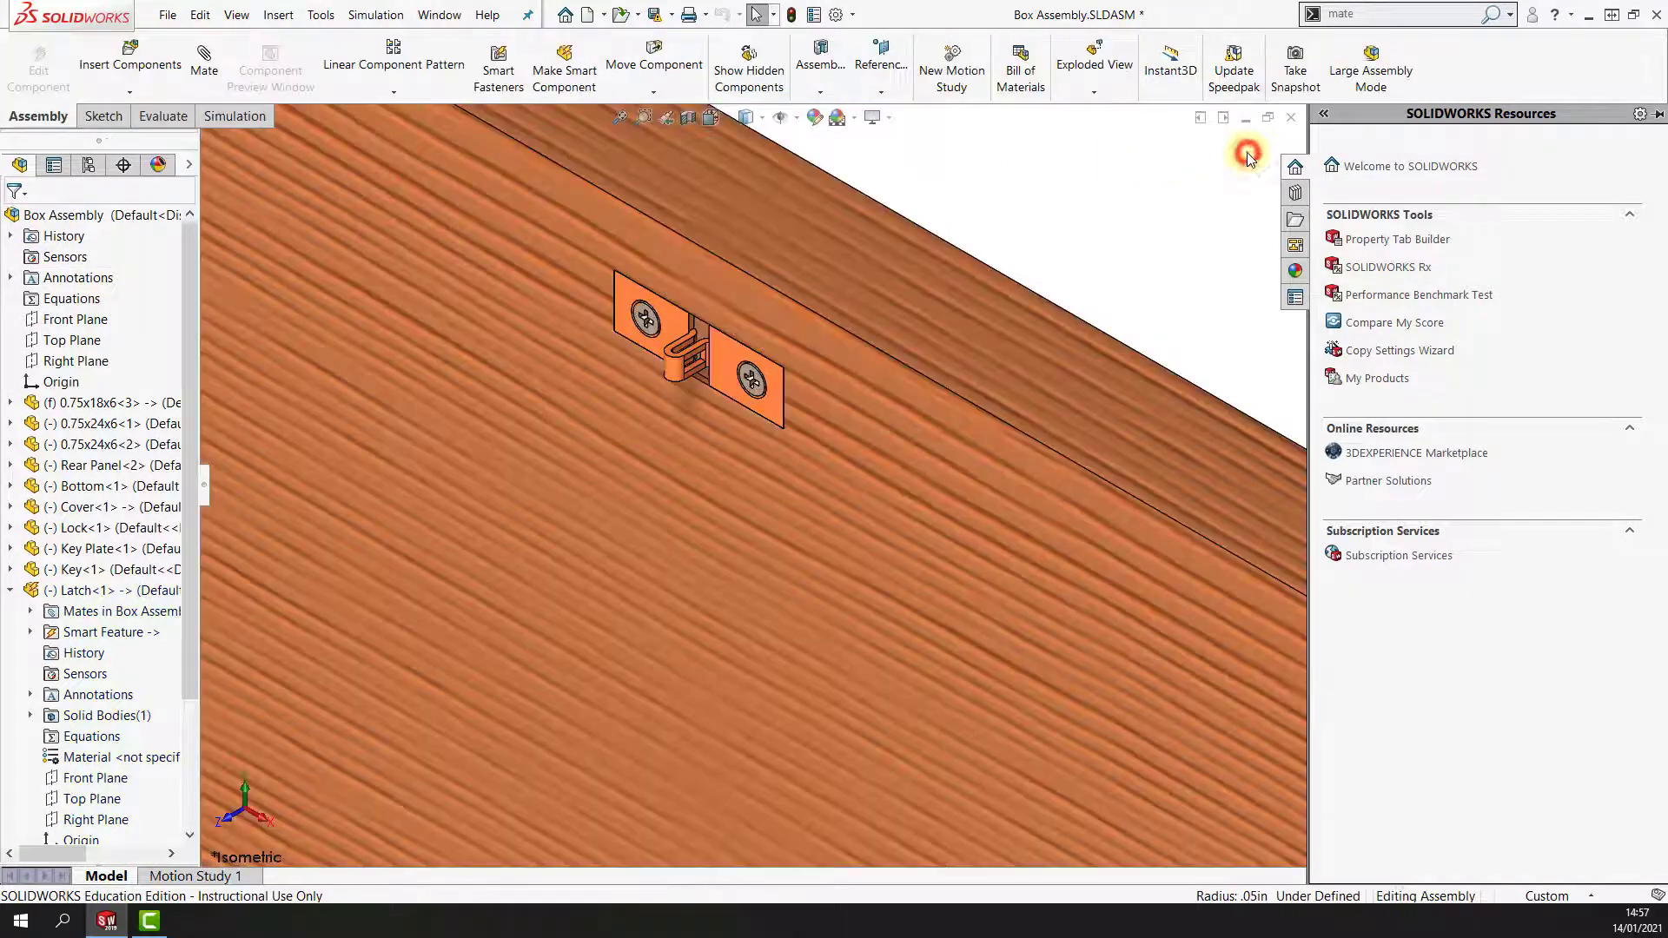
pyautogui.click(652, 15)
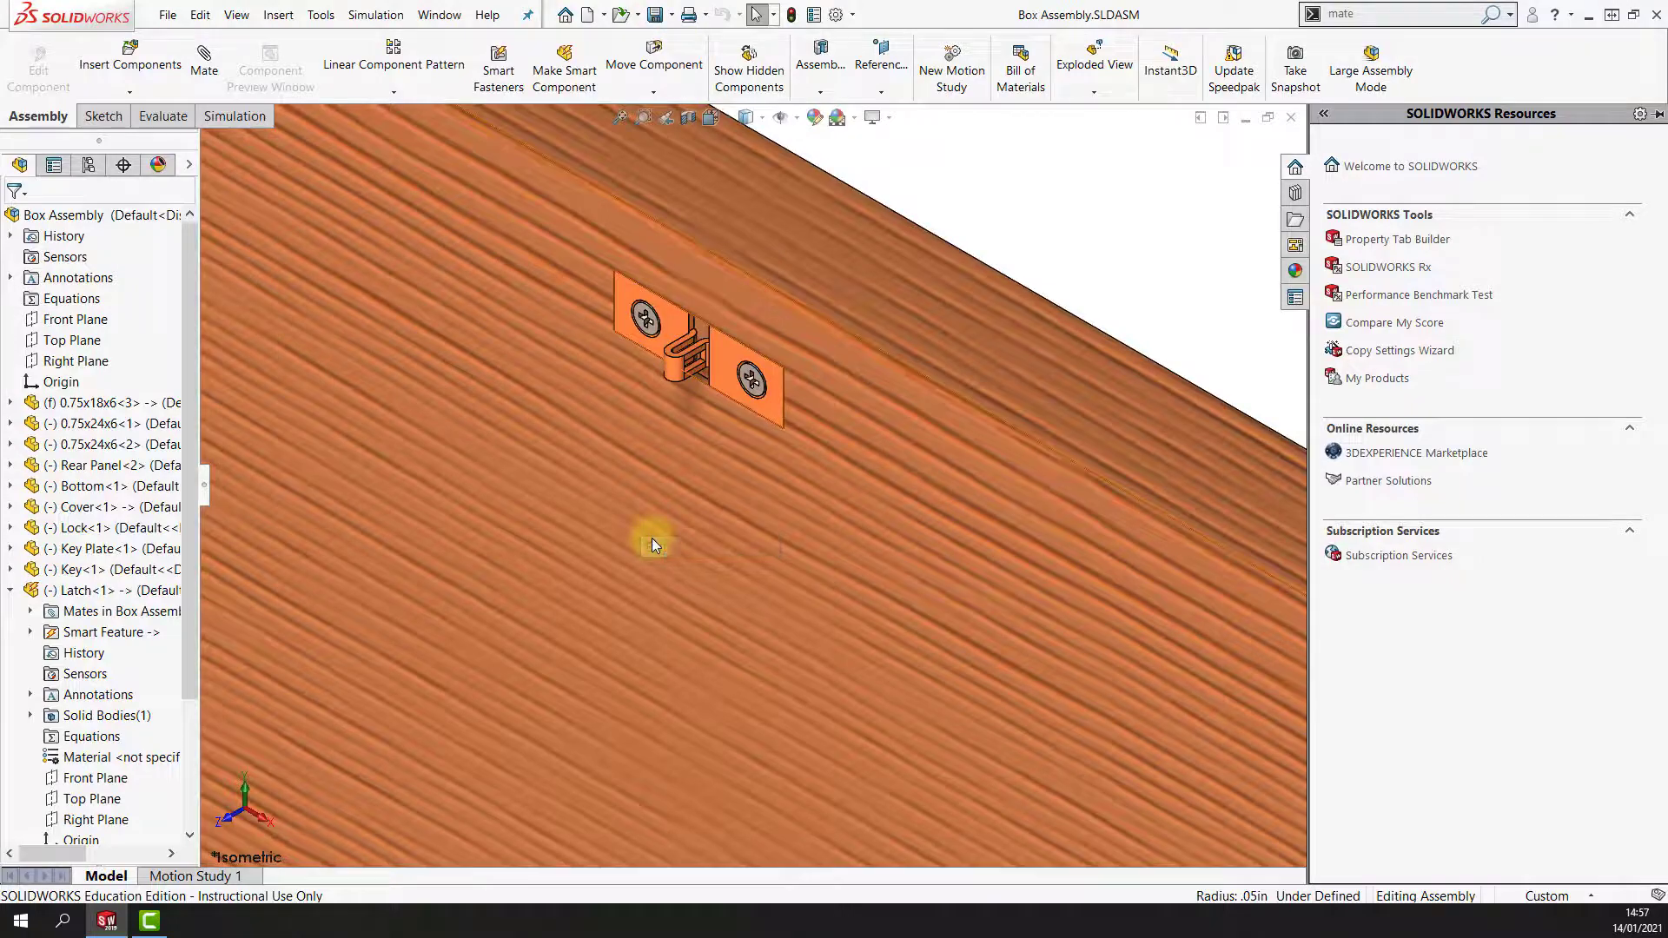
# Open the Test.SLDASM assembly from the Smart Components folder.
pyautogui.press('f')
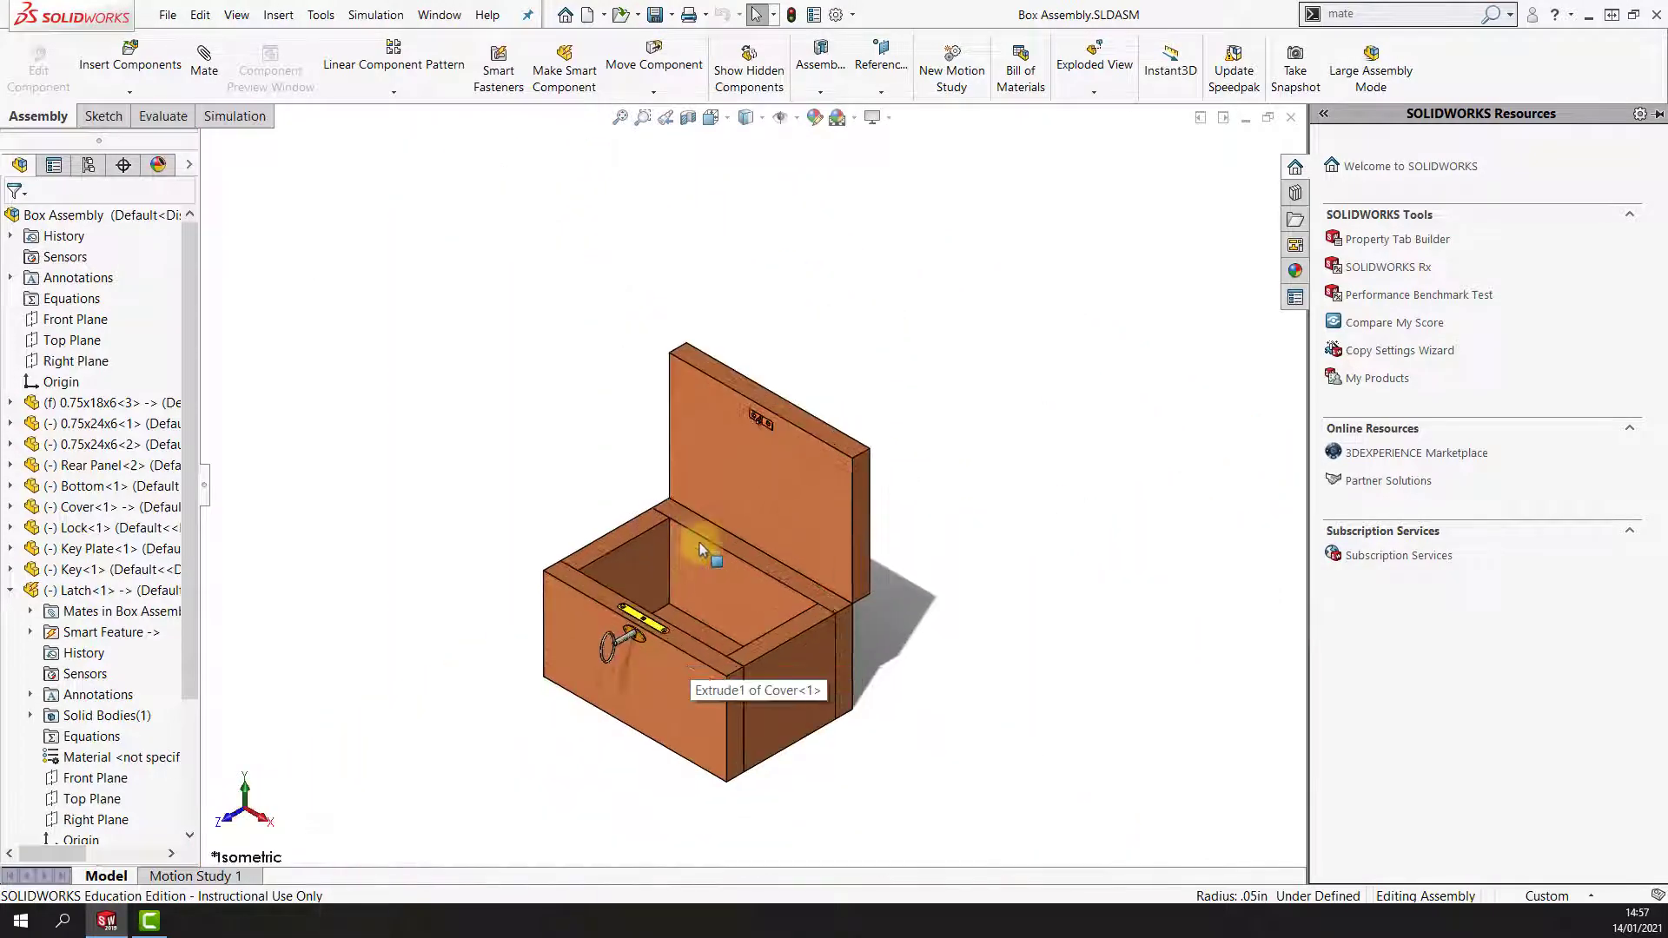
pyautogui.scroll(-2, 700, 542)
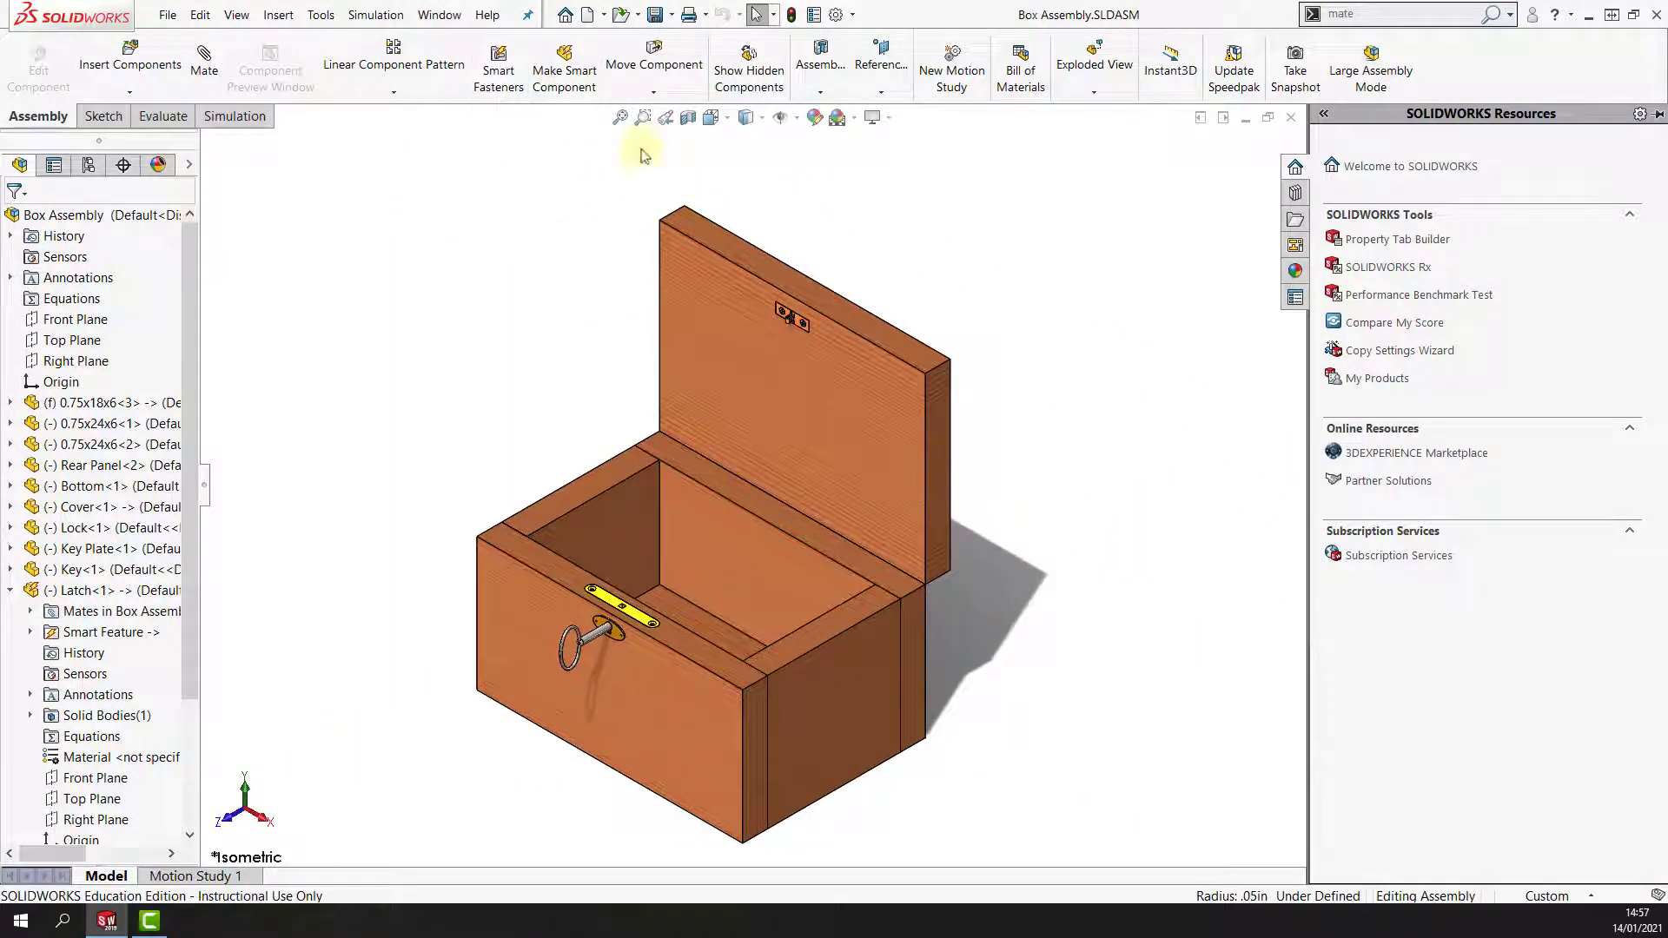
pyautogui.click(620, 15)
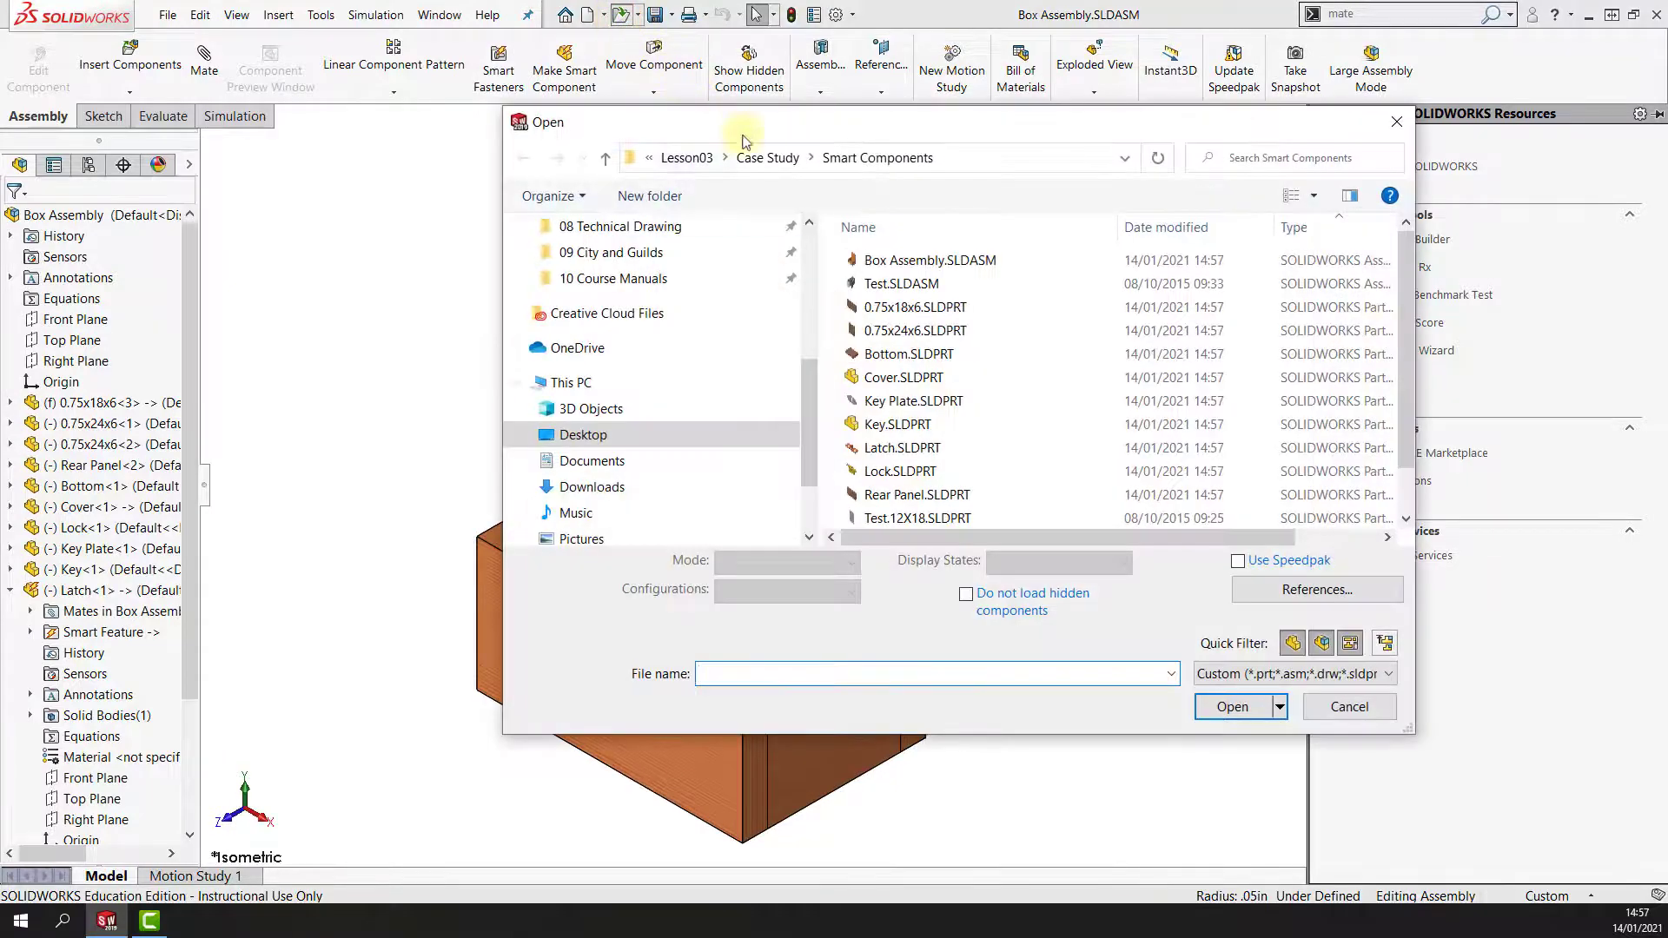
pyautogui.click(903, 284)
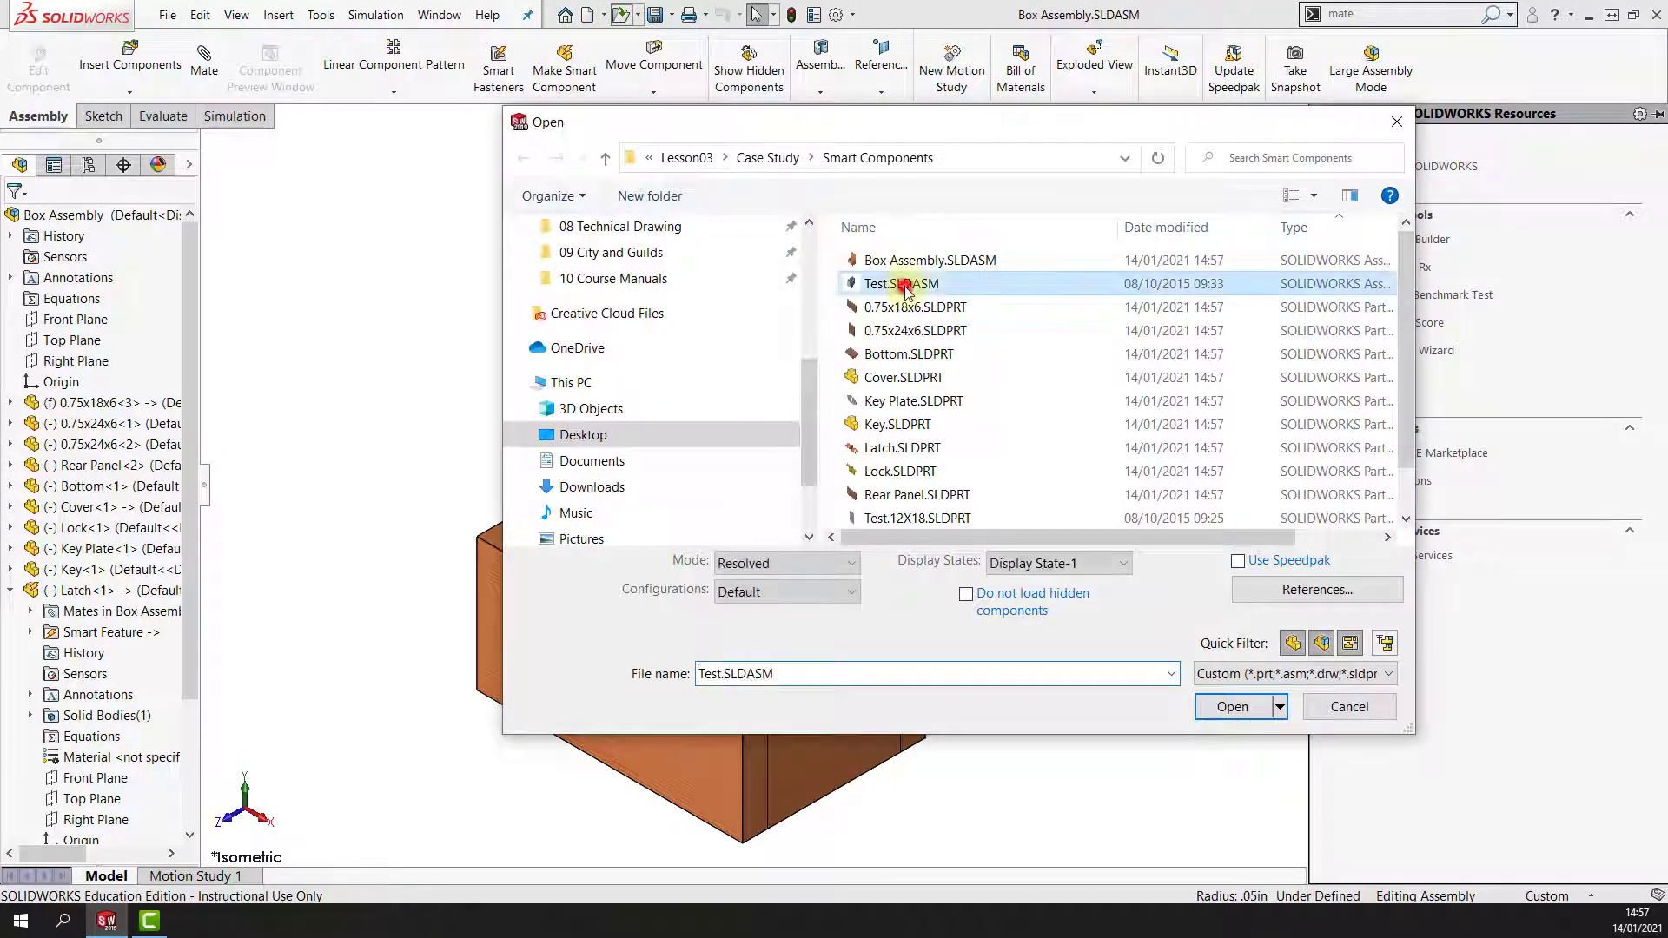
pyautogui.click(1214, 710)
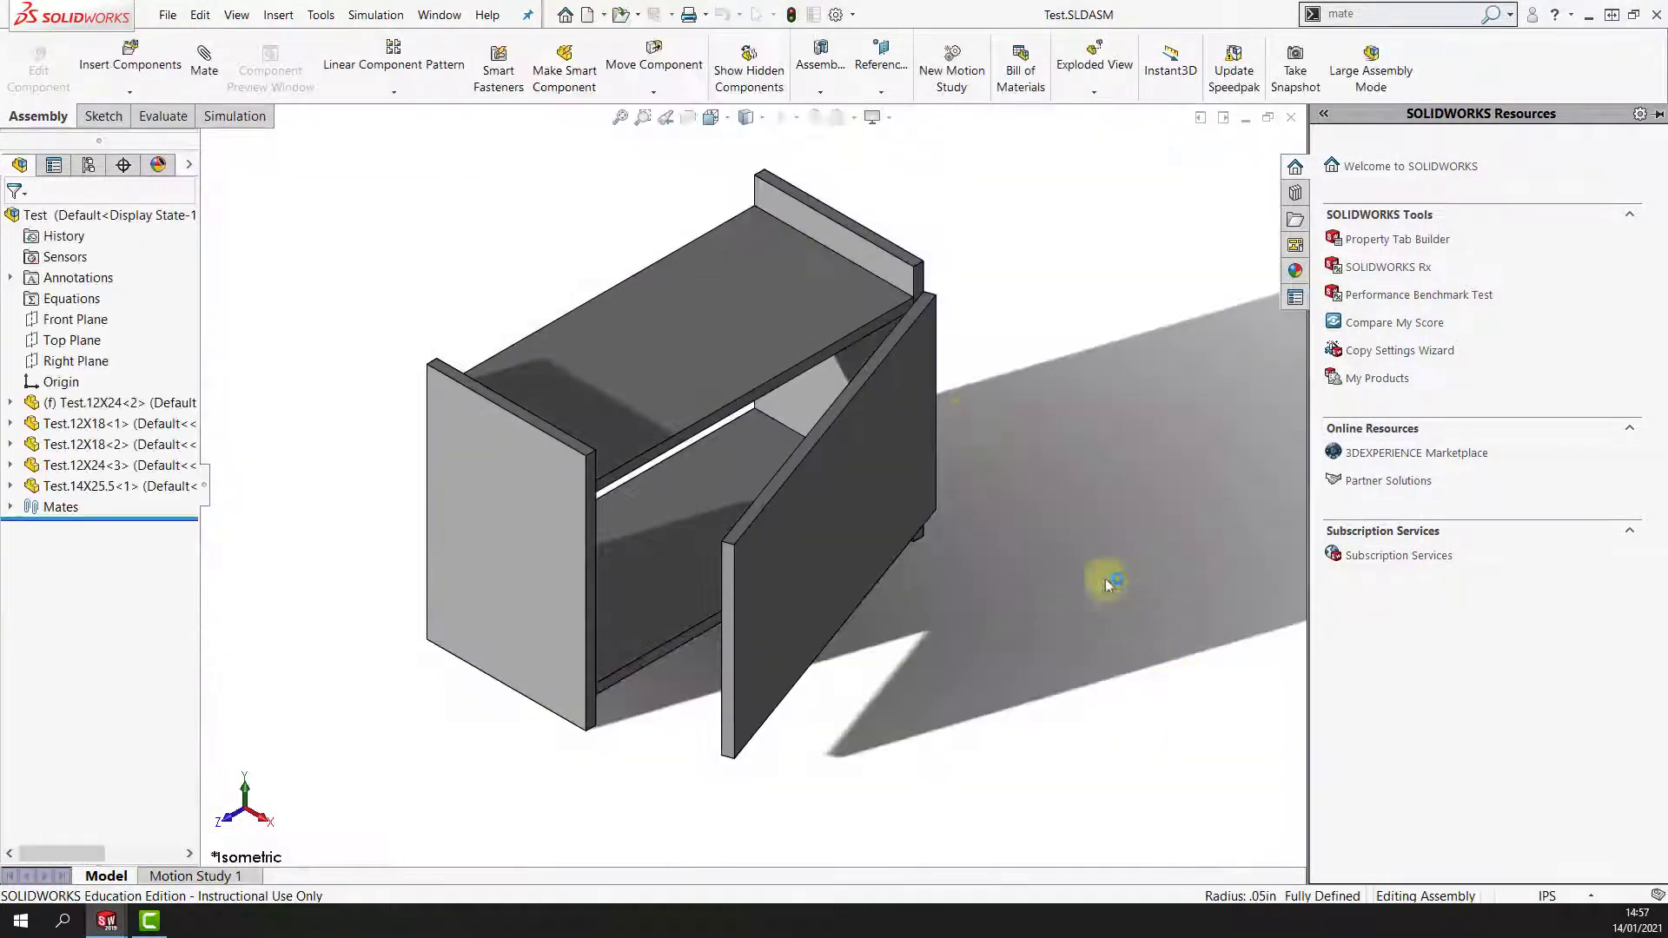
# Insert Latch.SLDPRT onto the large face of the Test.14X25.5 door near its free vertical edge, with a coincident mate and flipped alignment.
pyautogui.click(728, 124)
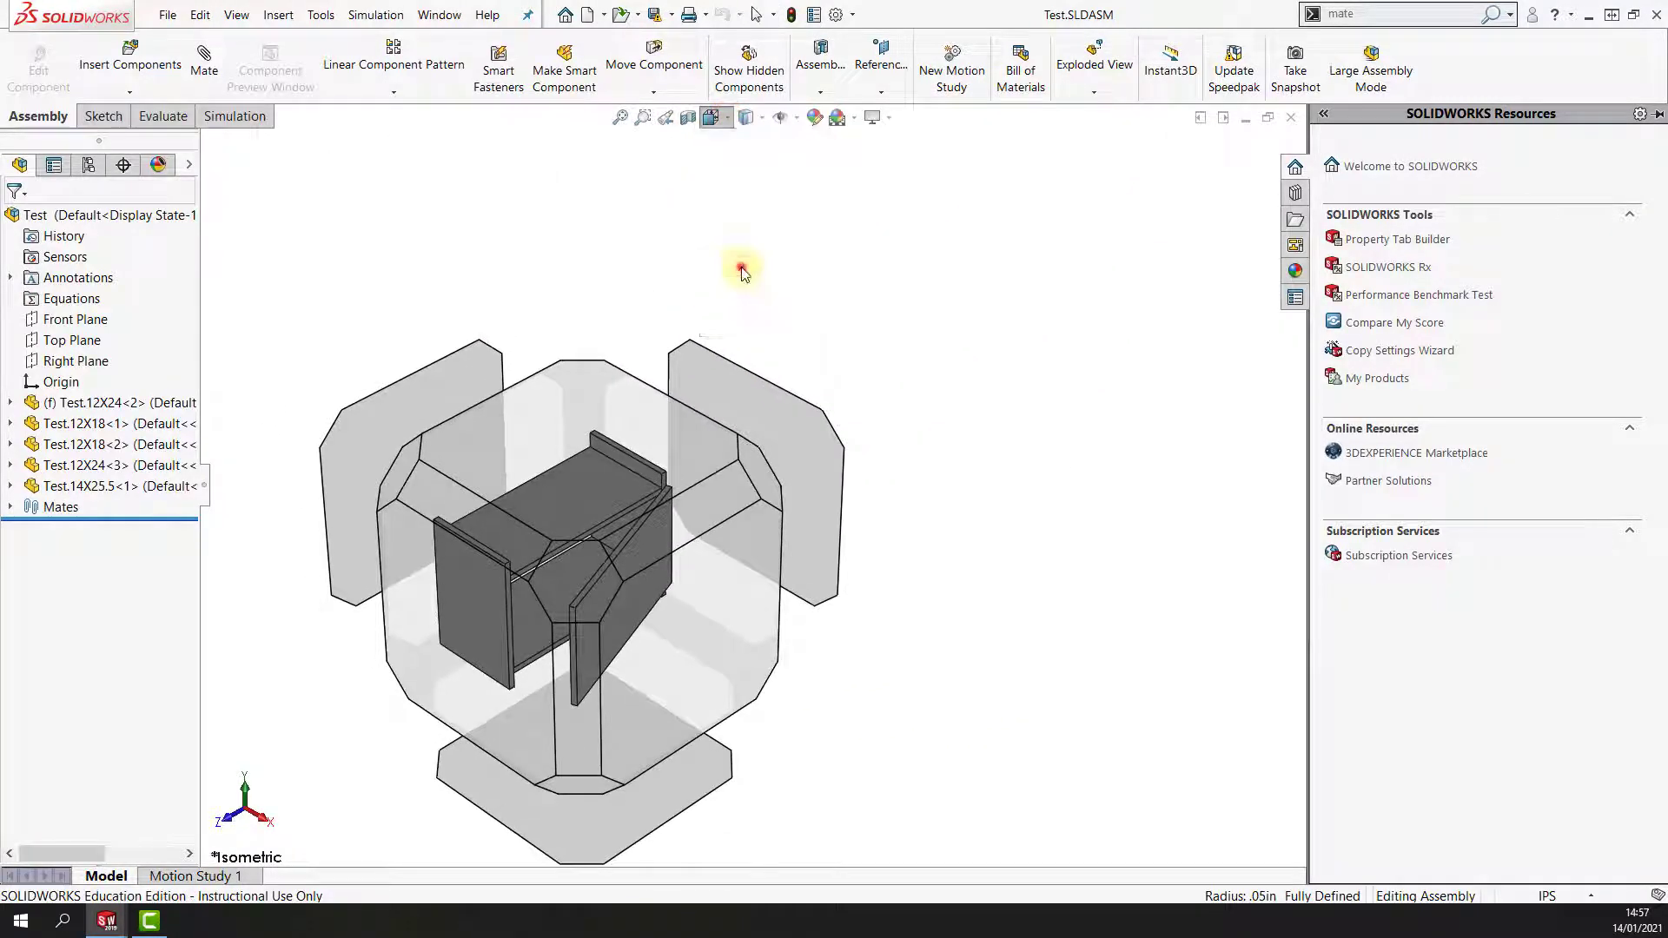
pyautogui.click(741, 272)
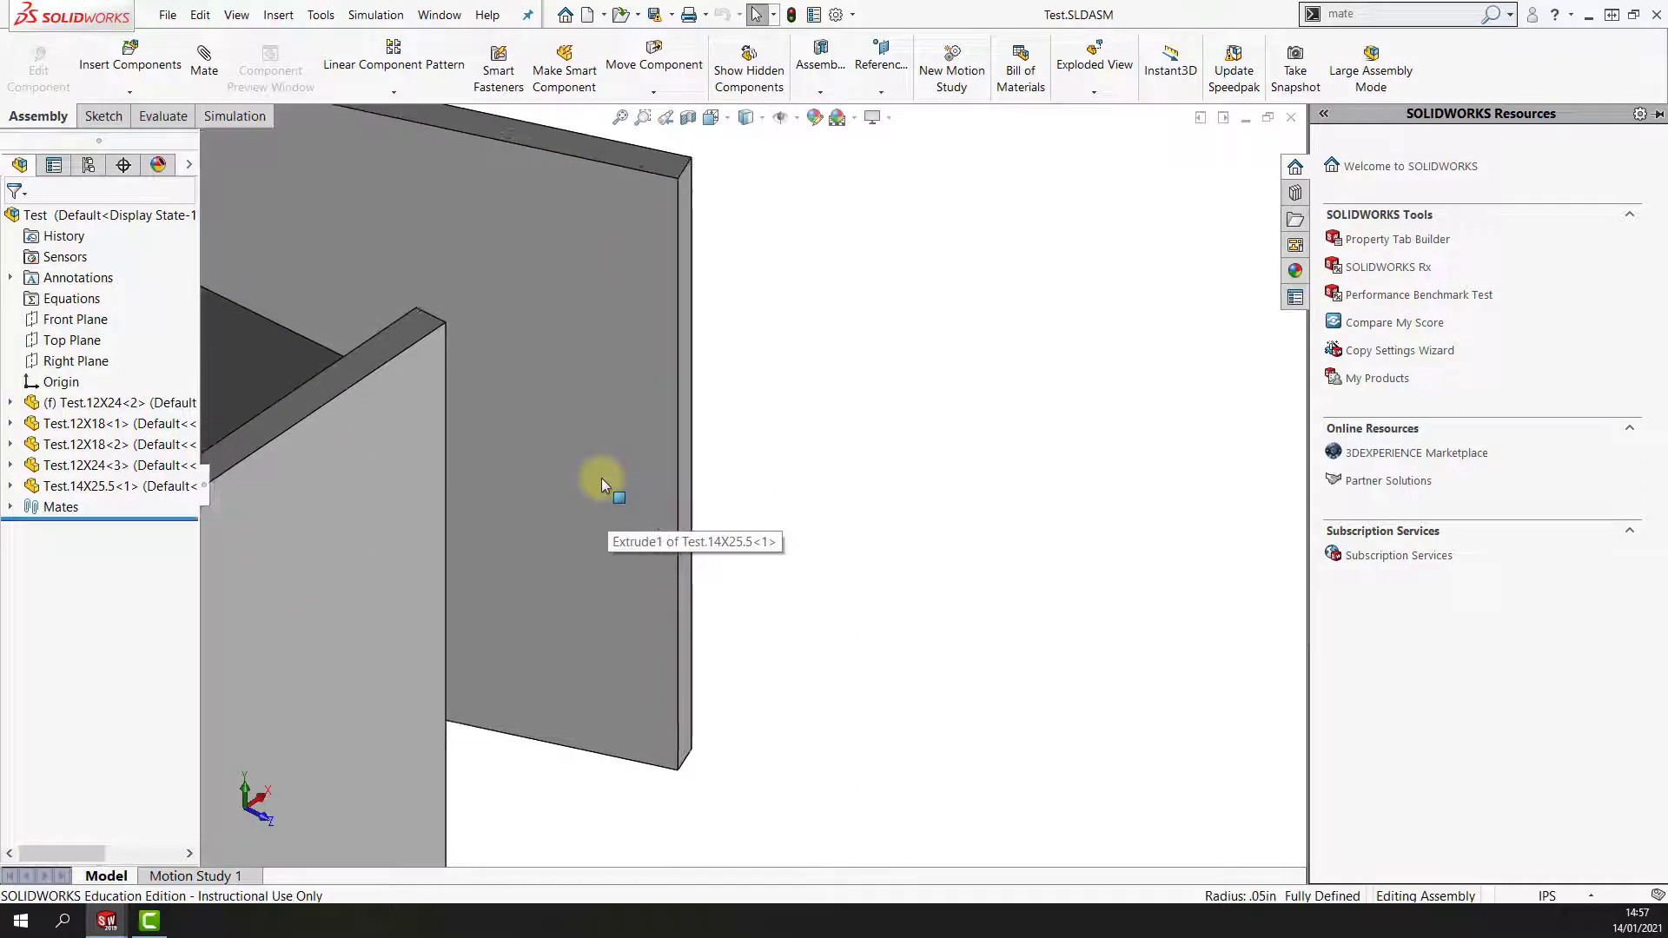
pyautogui.scroll(-3, 601, 478)
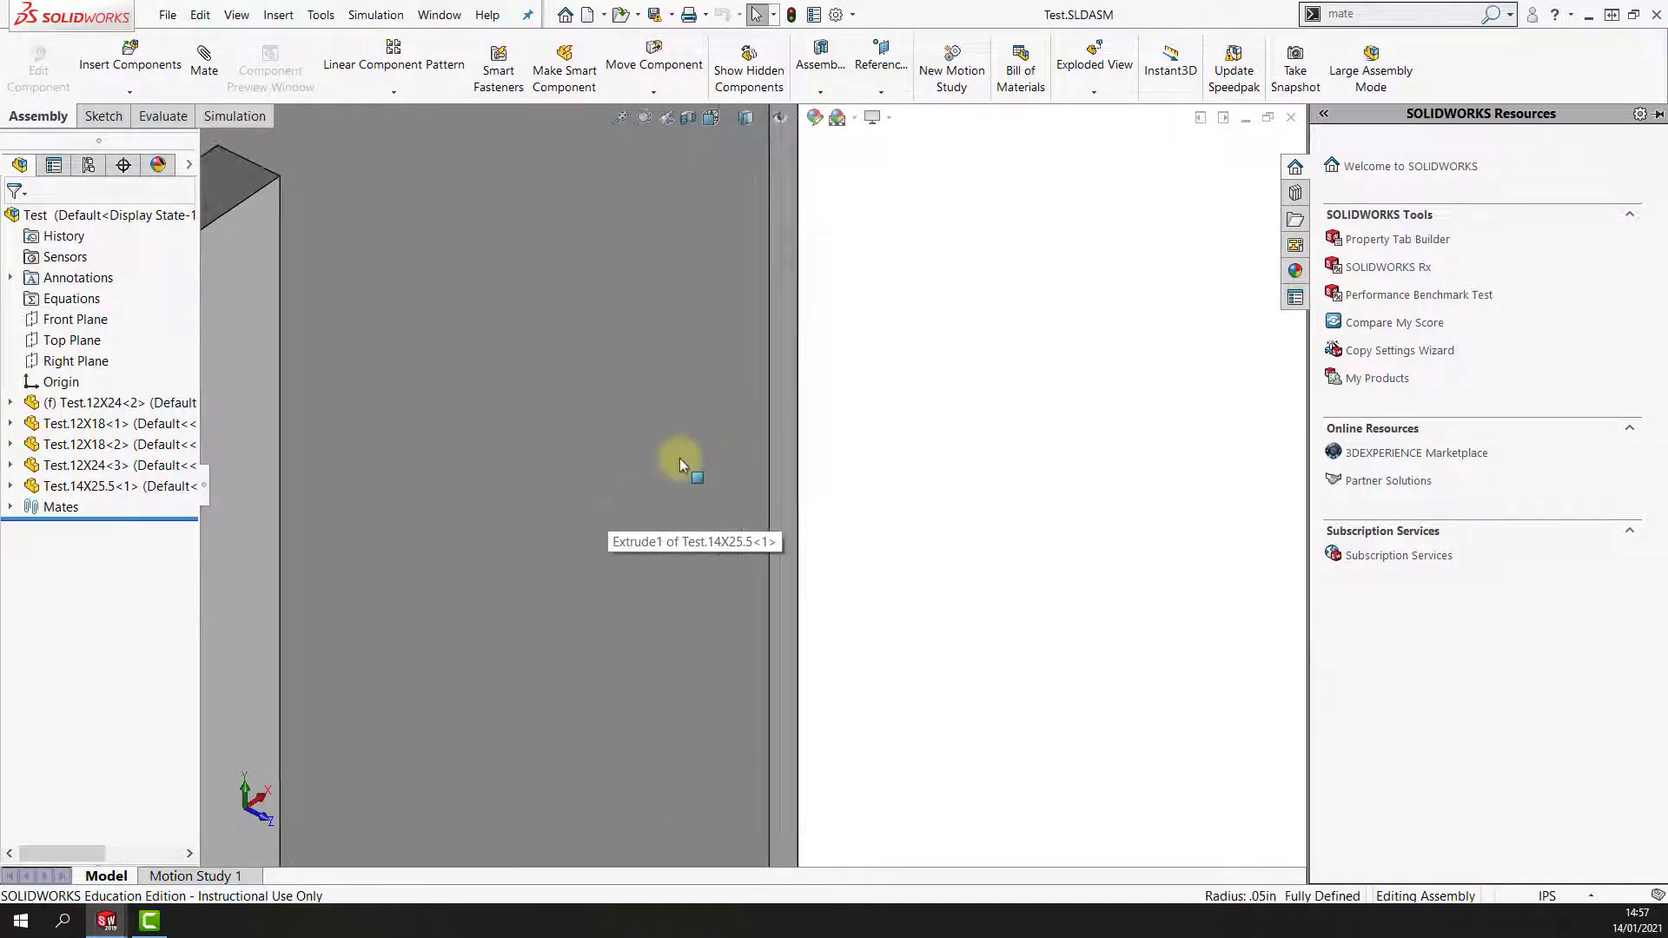
pyautogui.scroll(3, 679, 456)
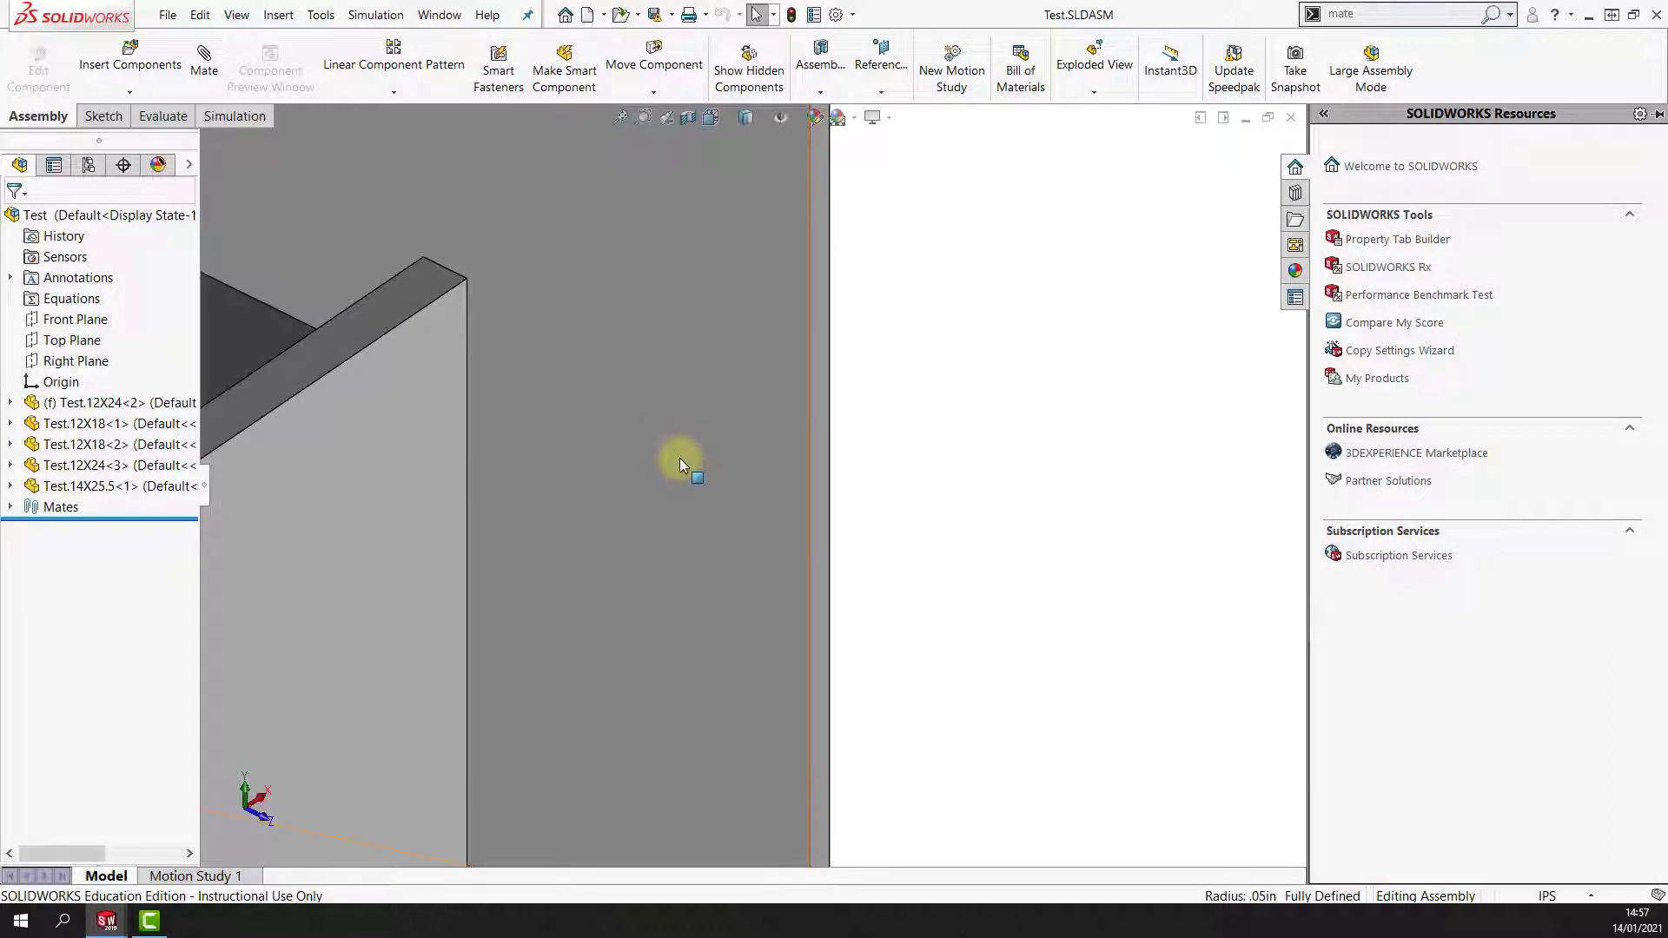
pyautogui.click(123, 53)
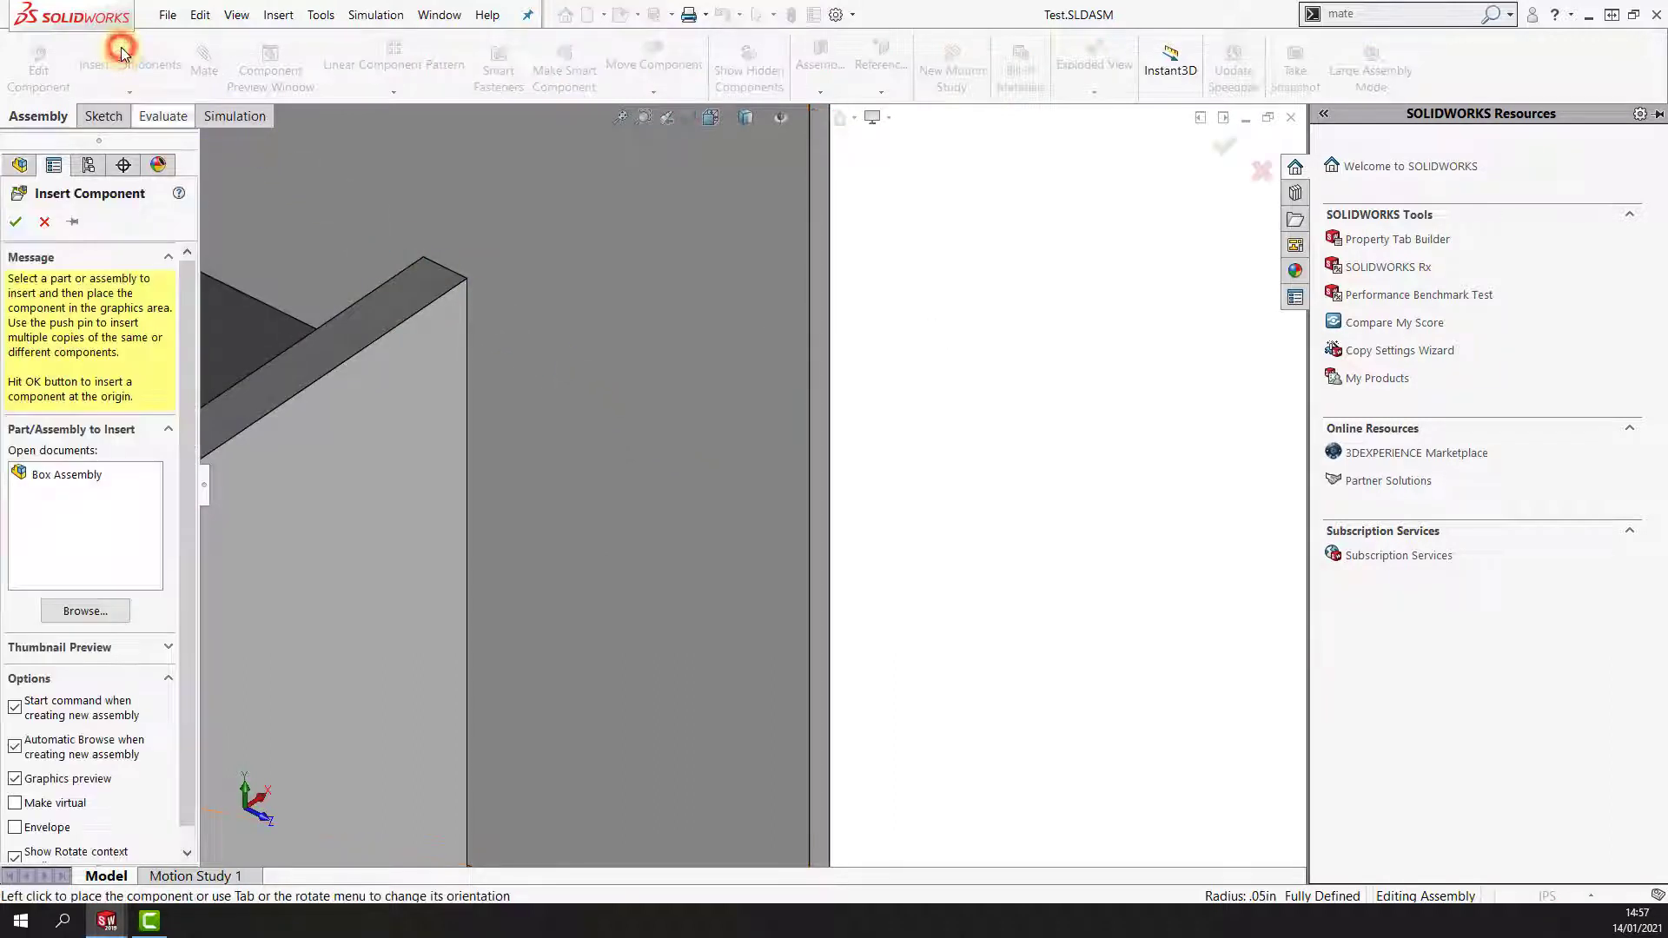
pyautogui.click(83, 611)
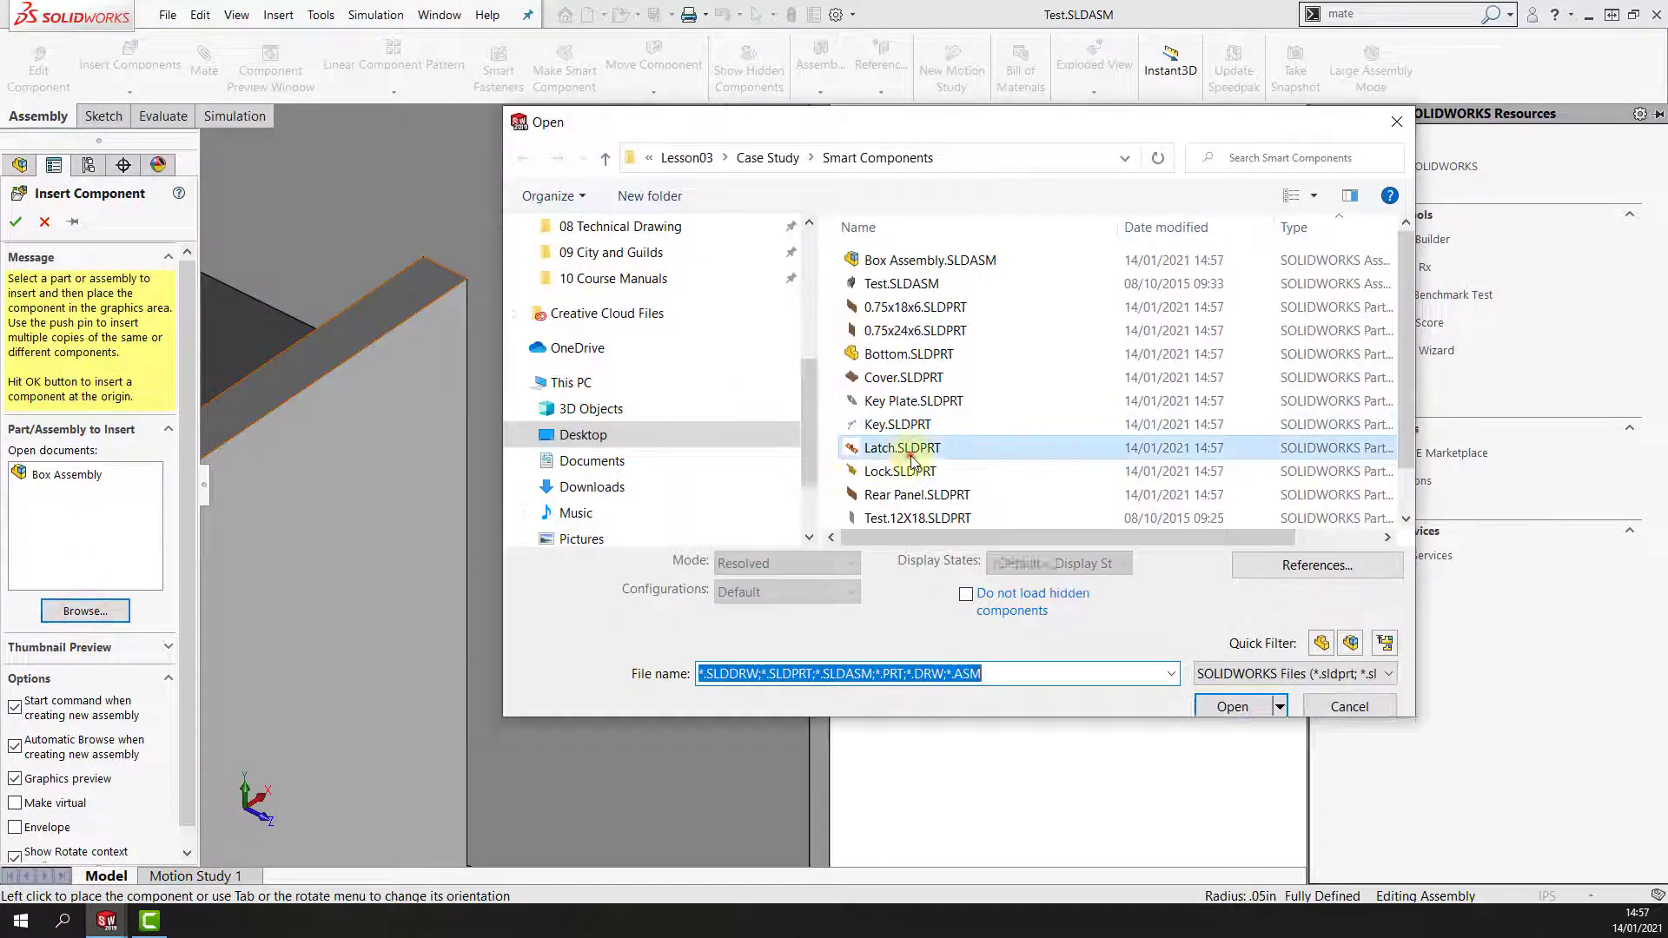
pyautogui.click(903, 447)
pyautogui.click(1232, 688)
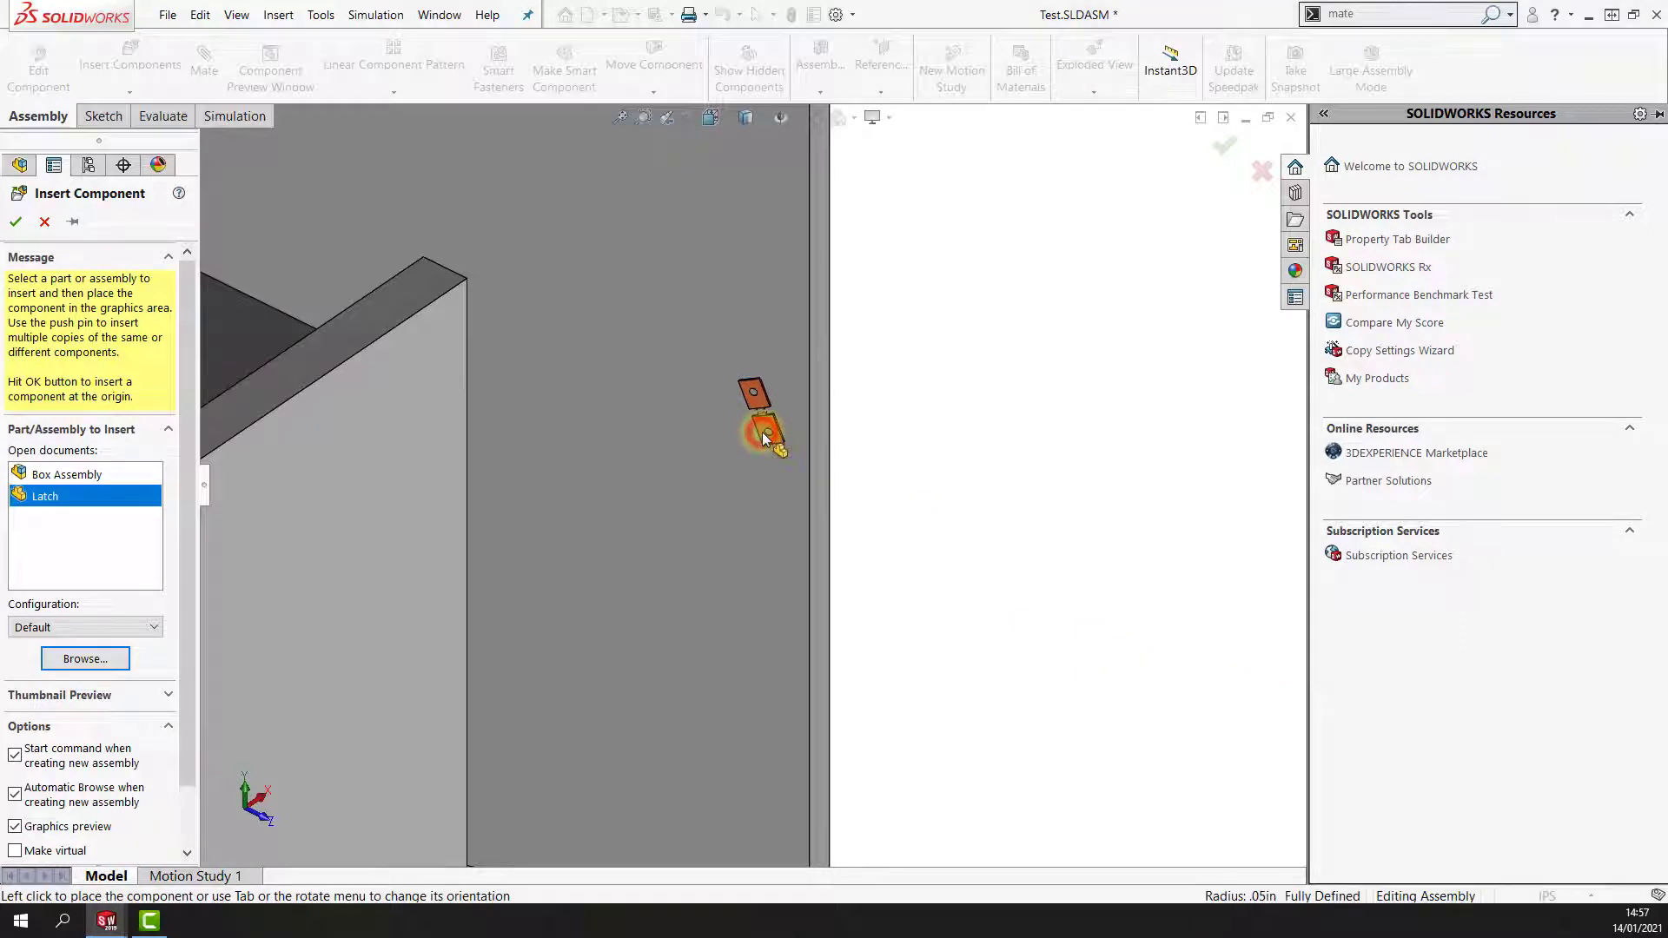
pyautogui.click(764, 437)
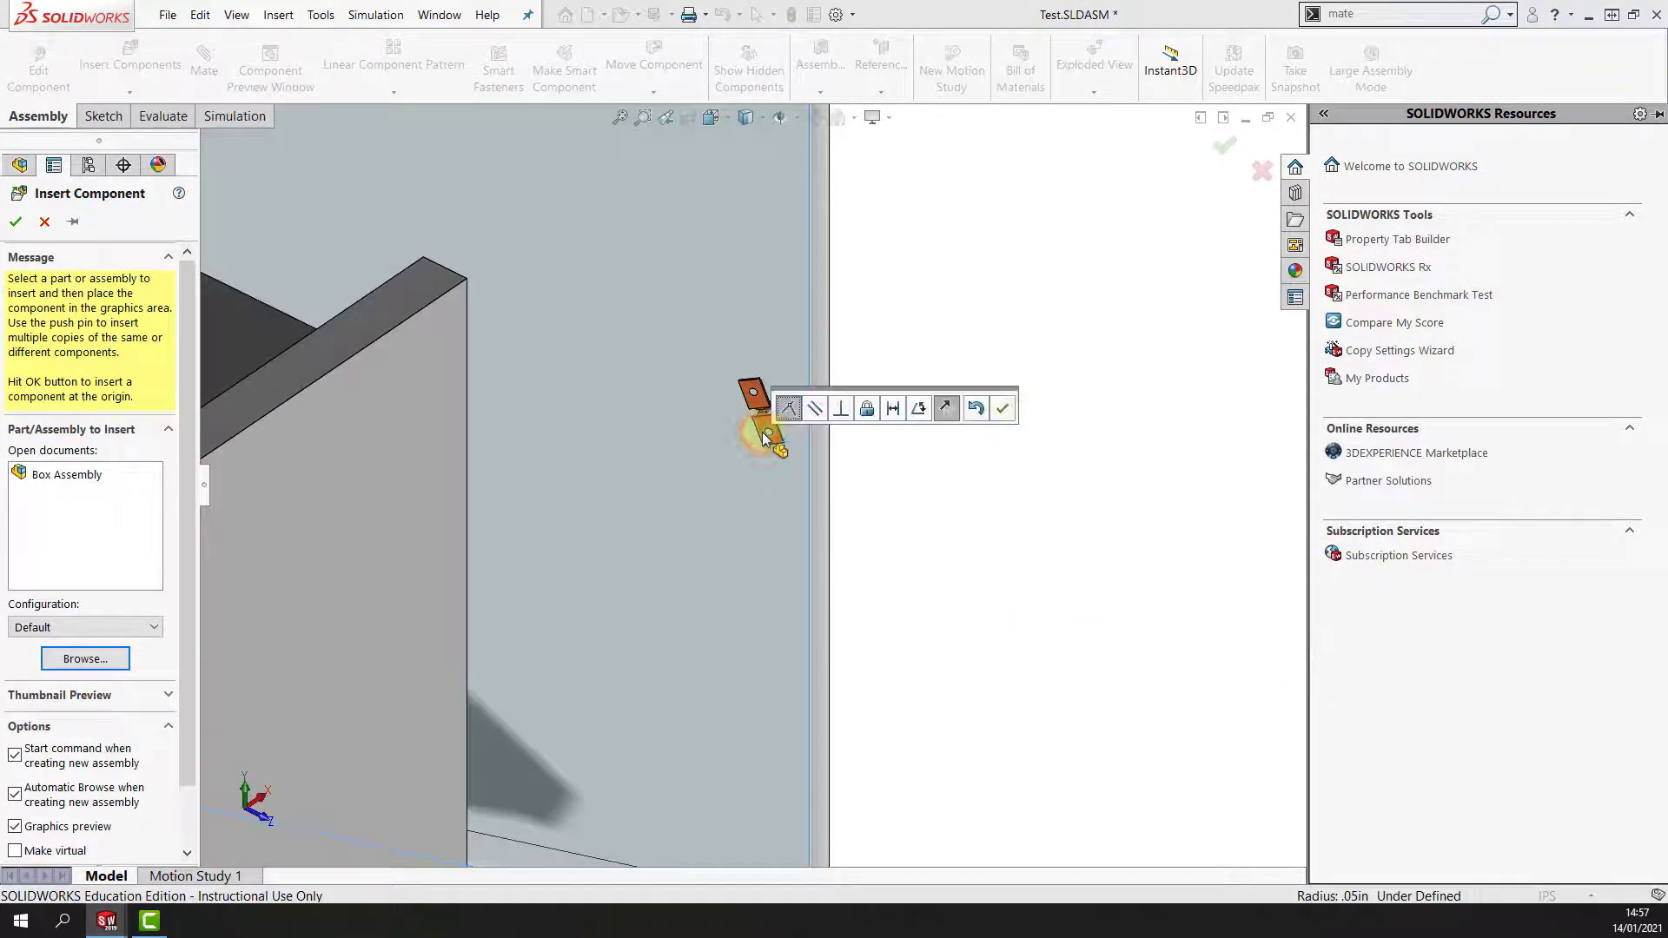
pyautogui.click(947, 410)
pyautogui.click(1002, 408)
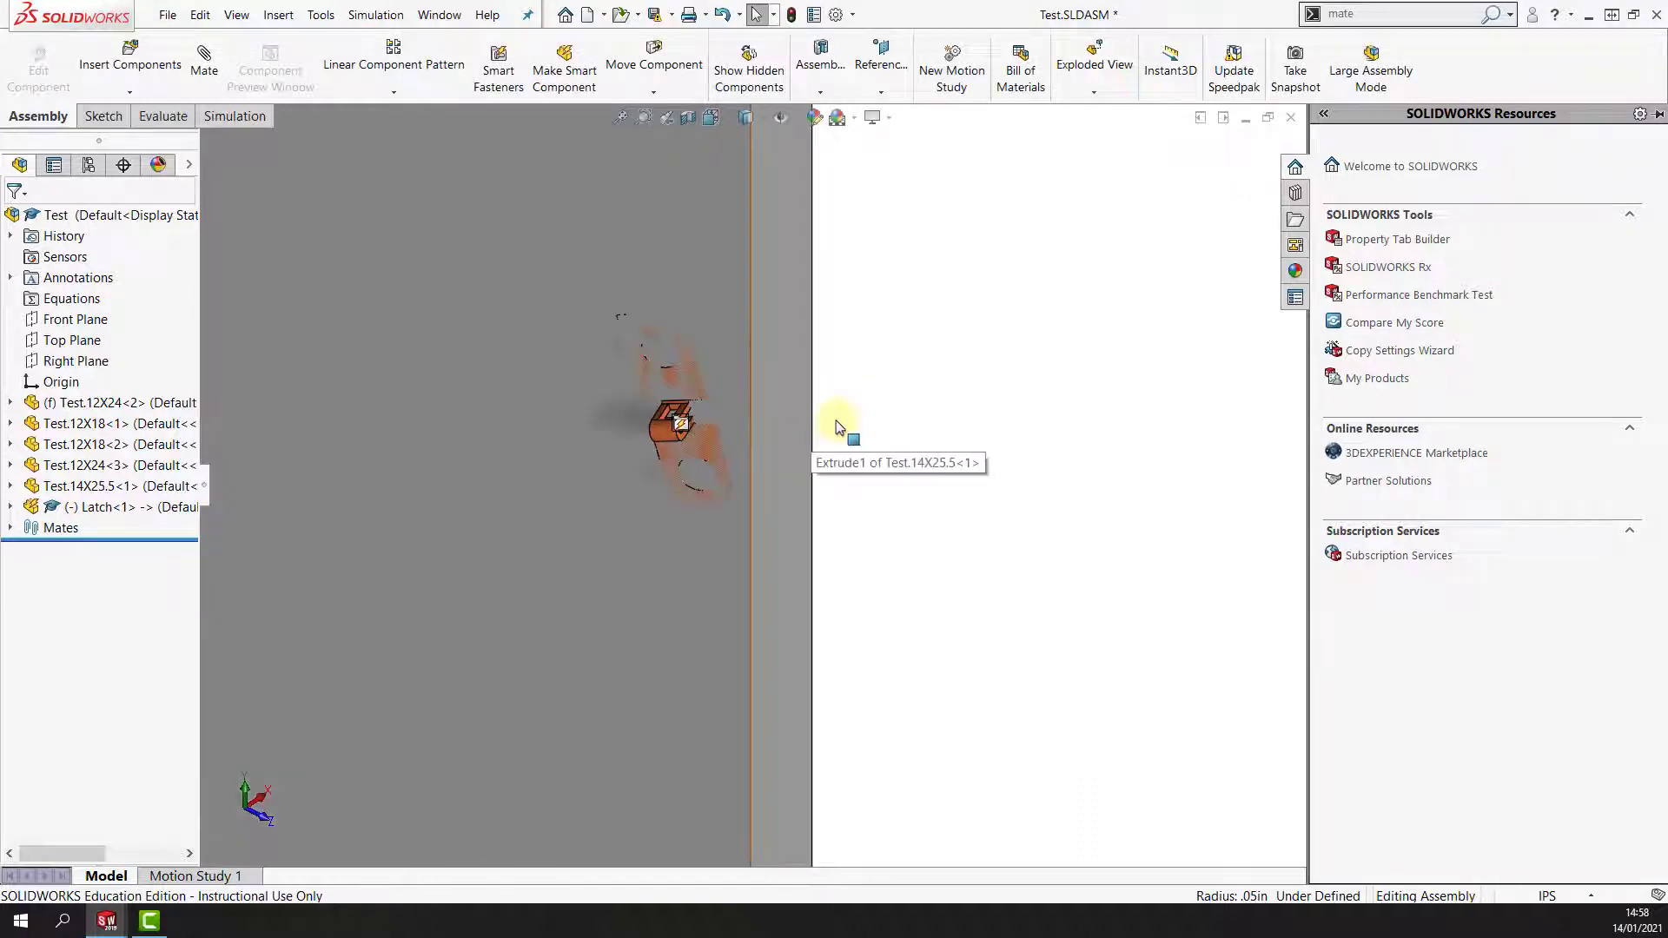
# Add a 0.375 in distance mate between the latch plate's long side edge and the door's free vertical edge.
pyautogui.moveTo(656, 434); pyautogui.dragTo(785, 441)
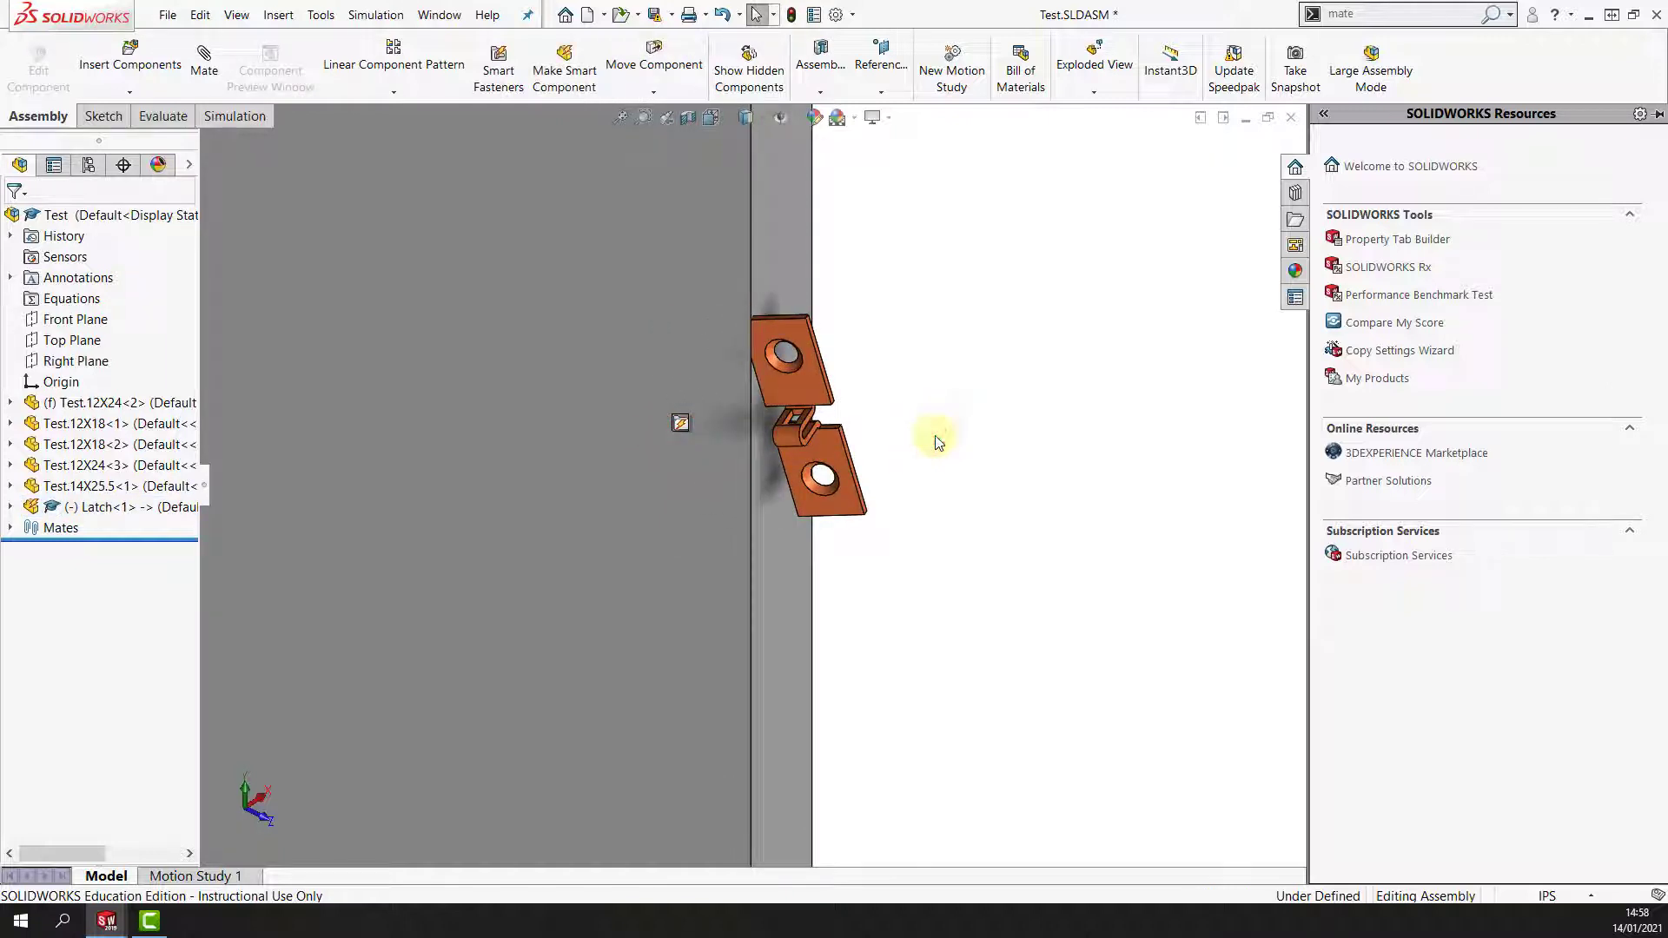
pyautogui.click(205, 62)
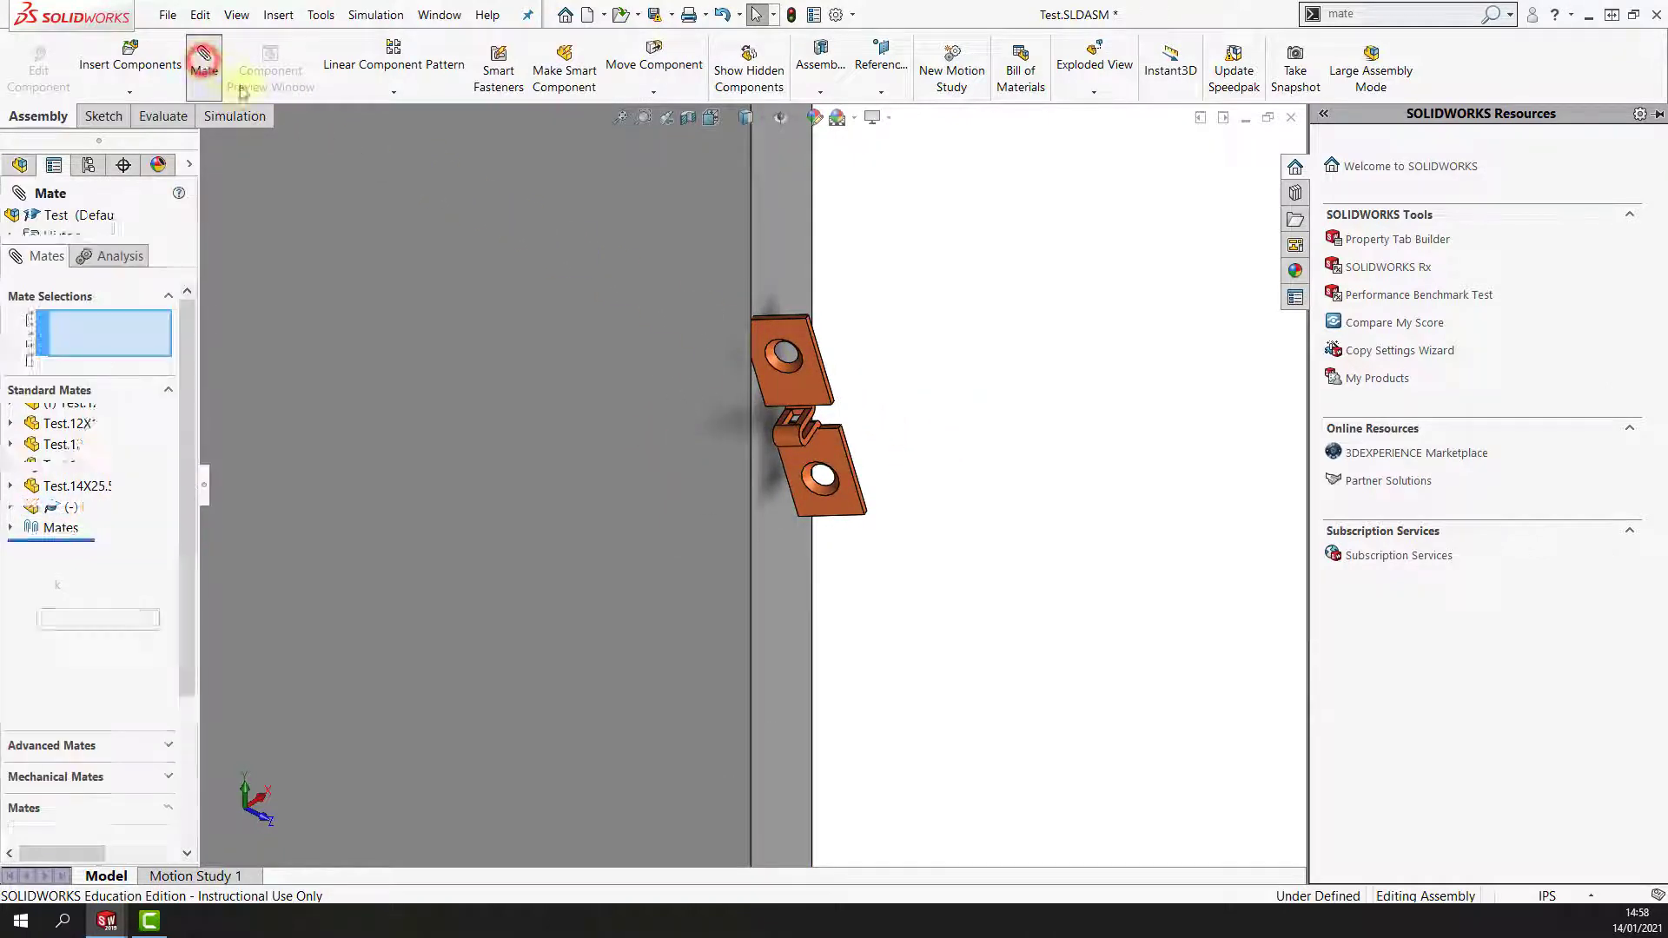
pyautogui.click(857, 492)
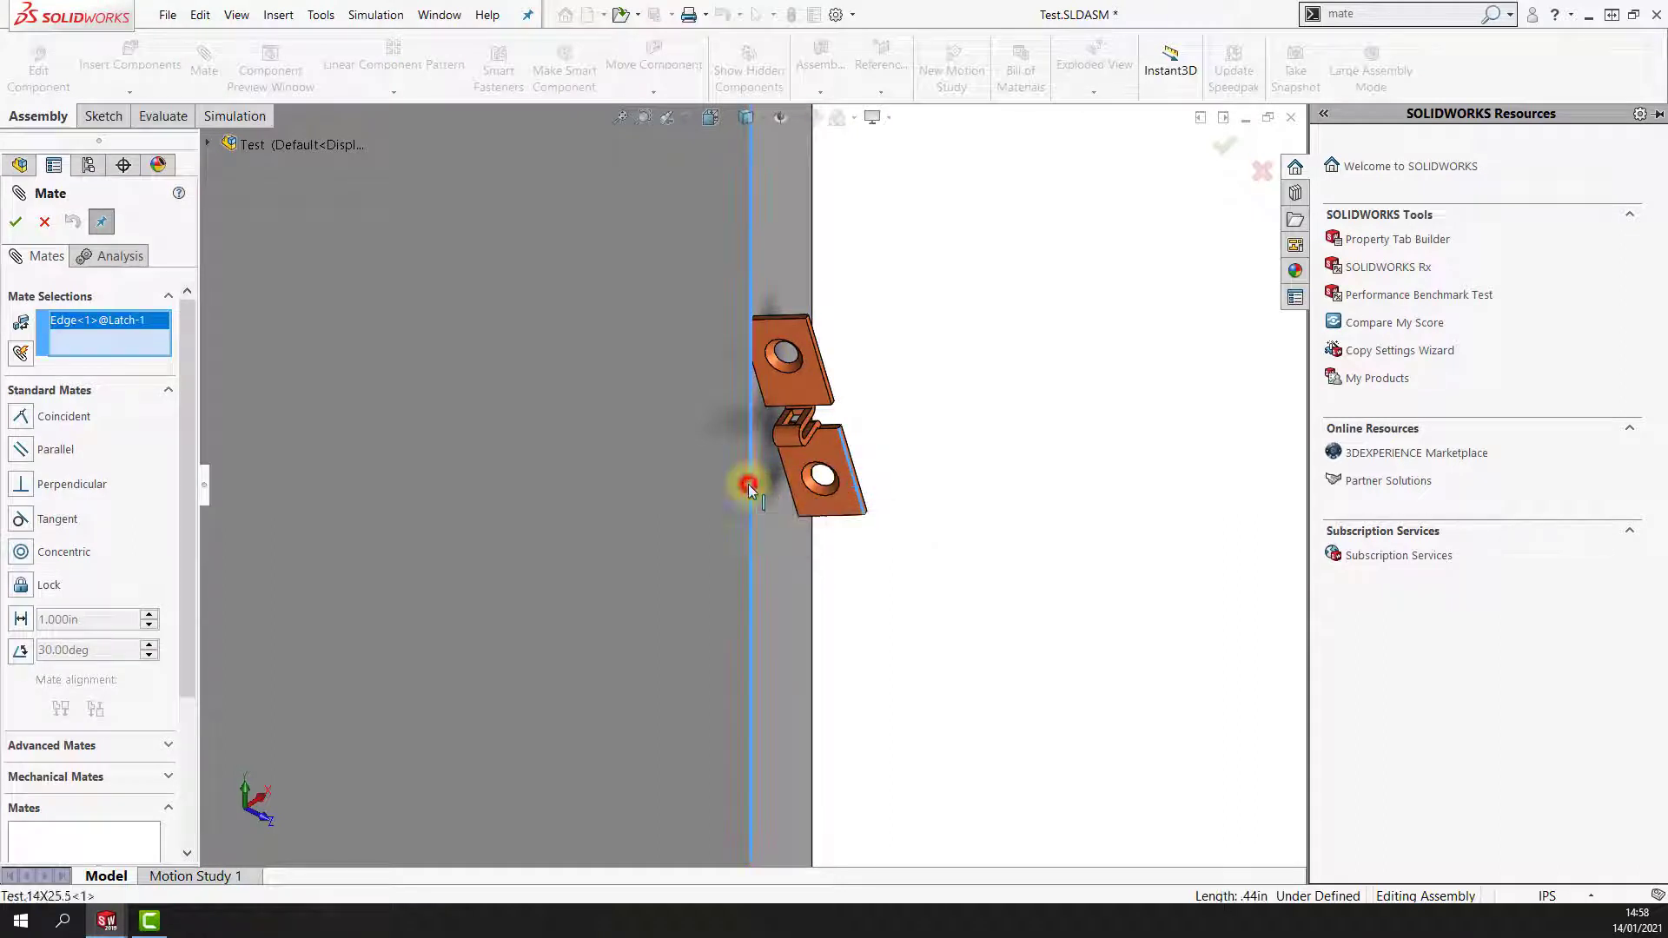
pyautogui.click(747, 483)
pyautogui.click(884, 462)
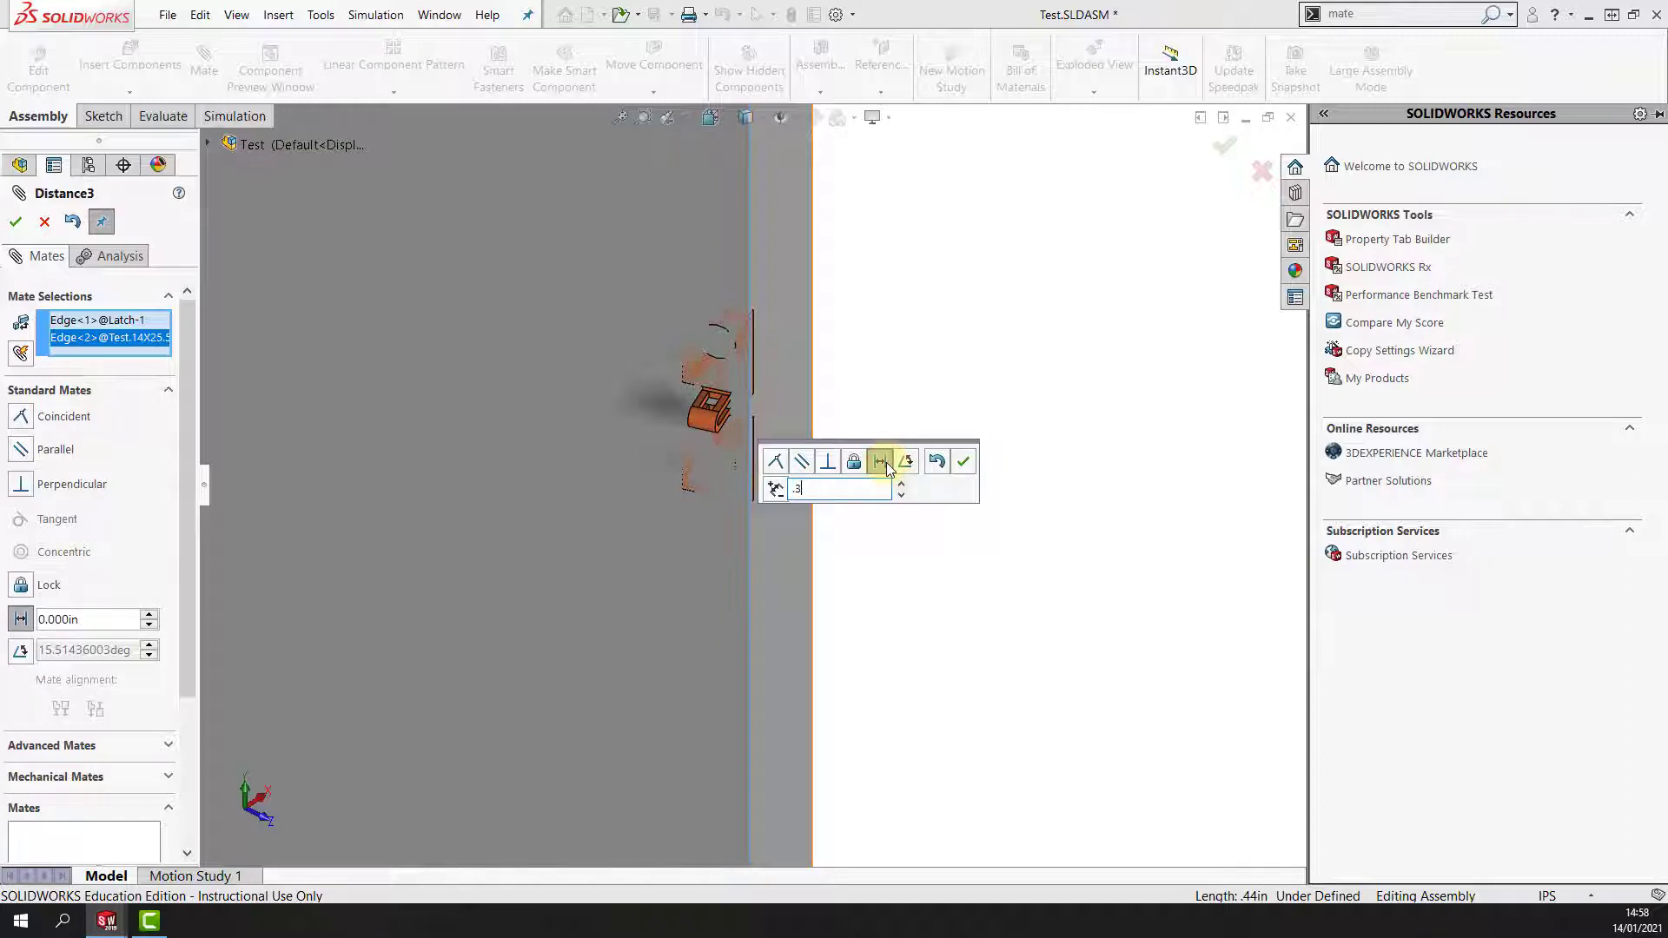
pyautogui.press('Return')
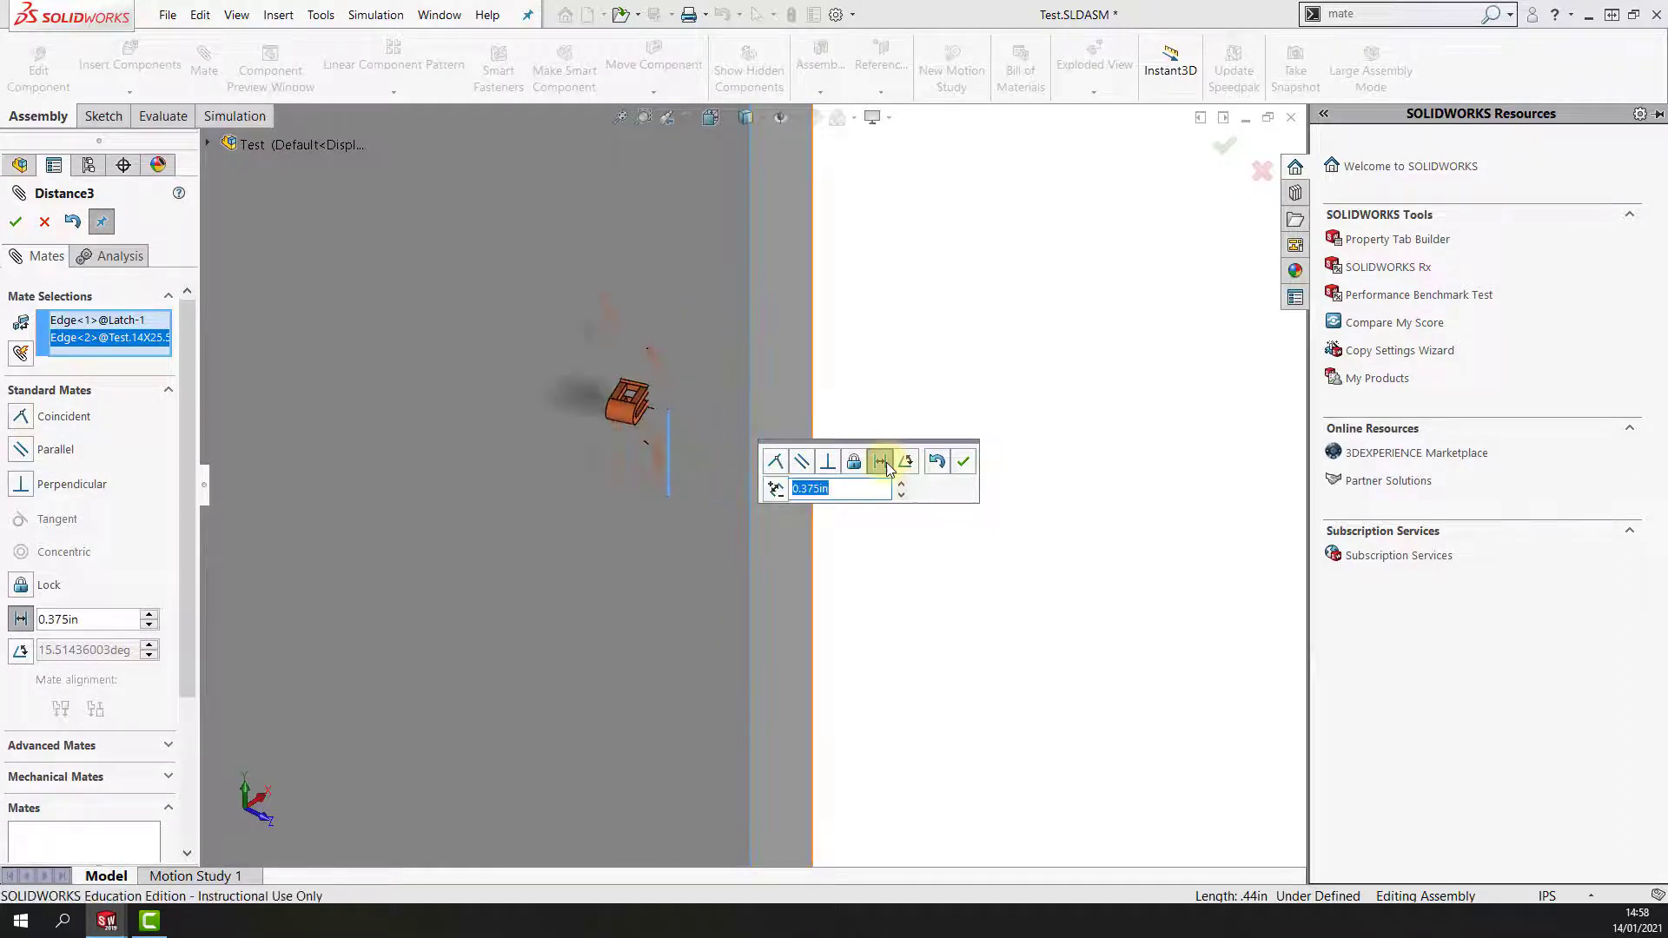
pyautogui.click(963, 462)
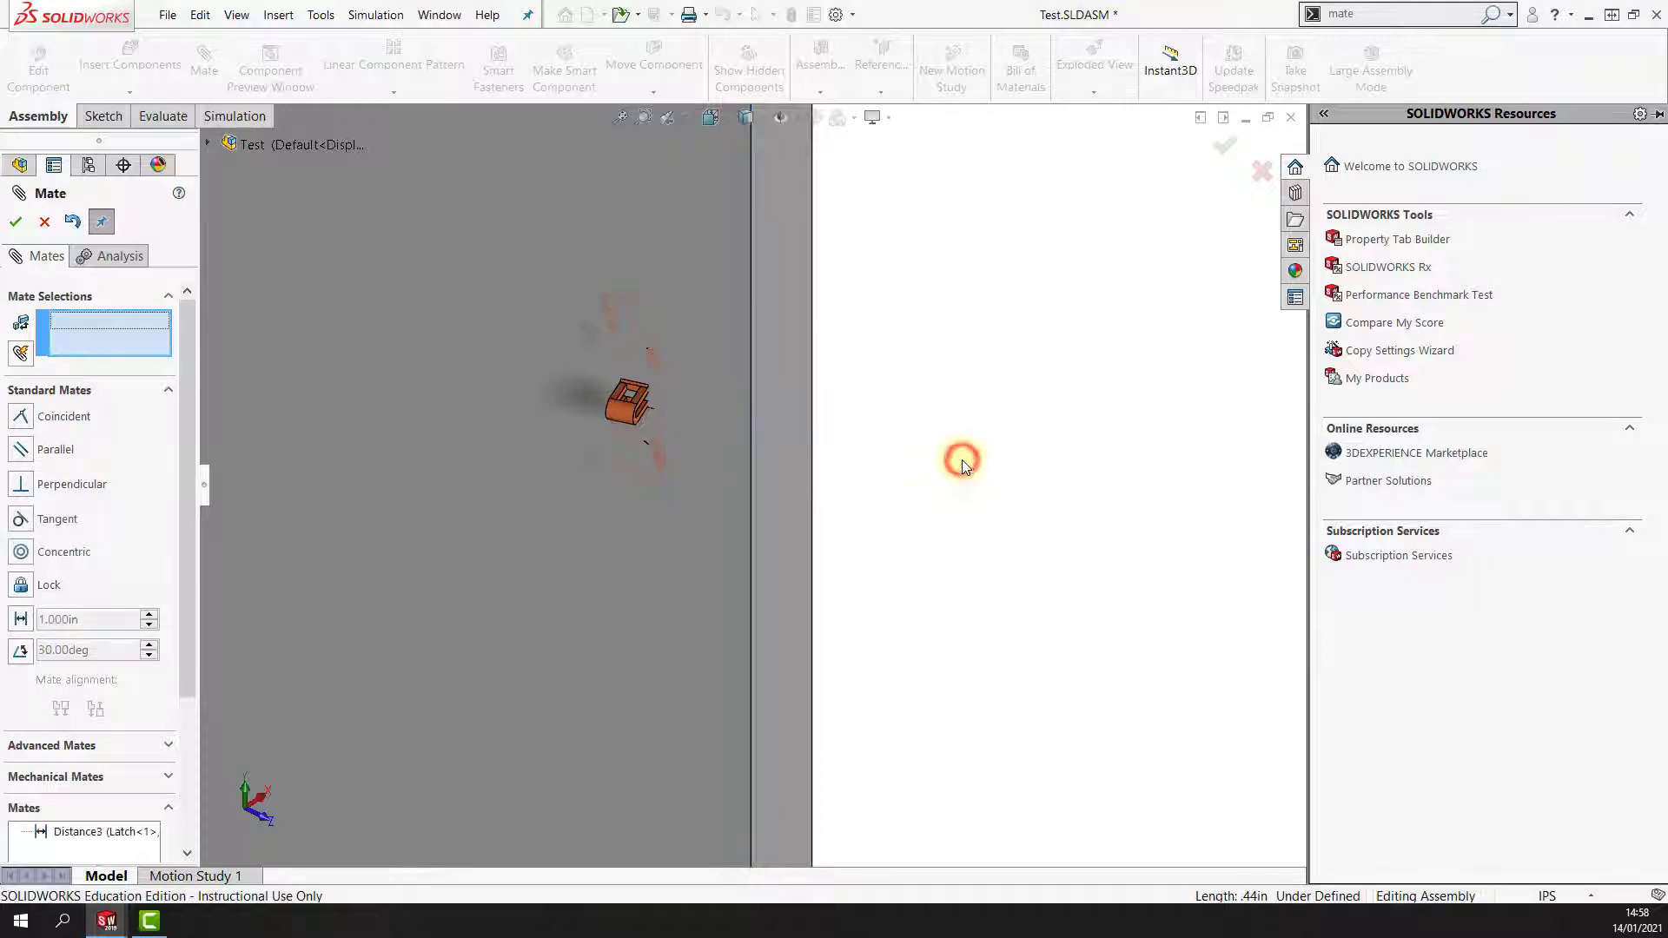
# Centre the latch on the door's height with a Width mate between two opposite latch faces and the door's top and bottom faces.
pyautogui.click(170, 395)
pyautogui.click(183, 421)
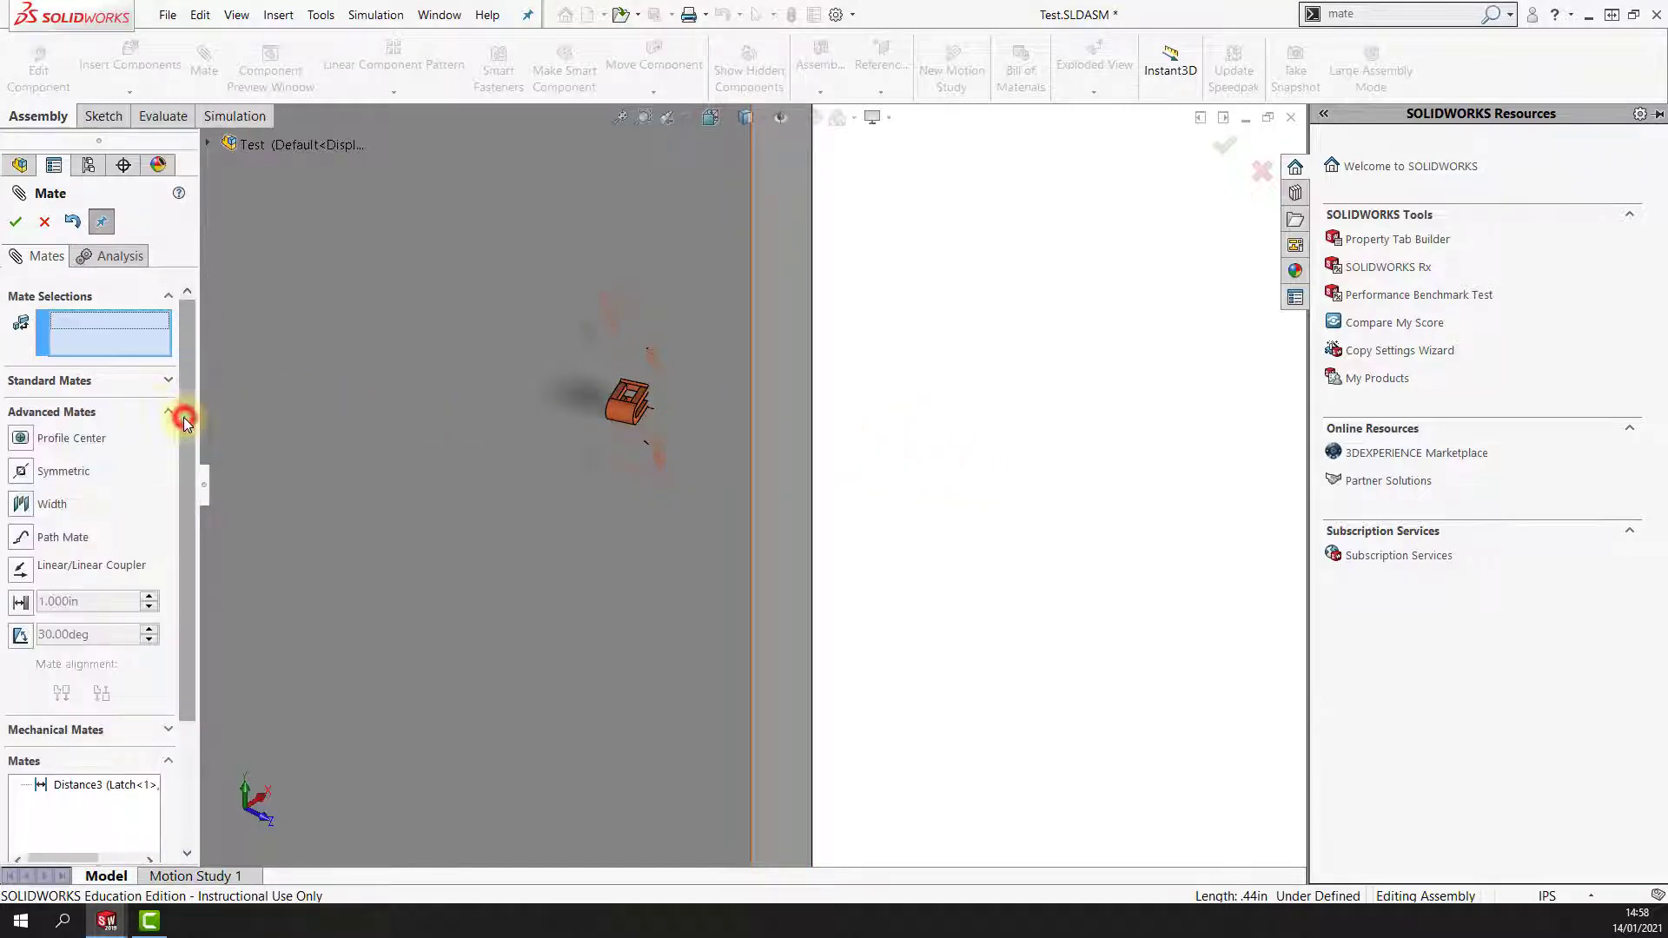
pyautogui.click(27, 504)
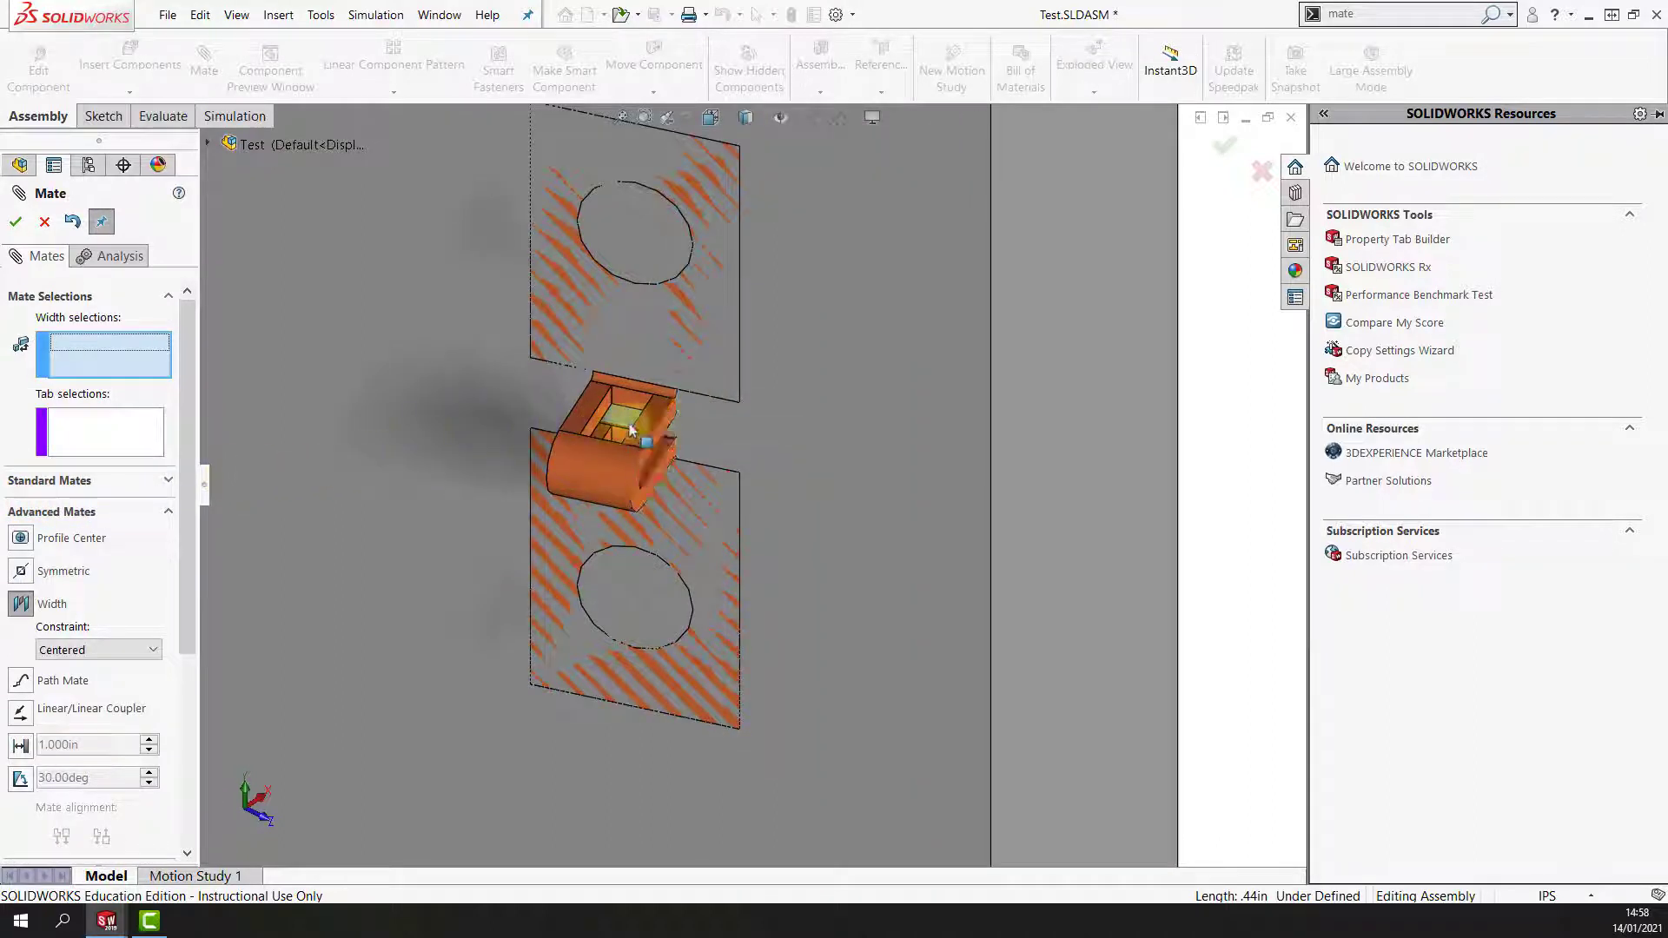
pyautogui.click(647, 427)
pyautogui.moveTo(649, 427); pyautogui.dragTo(648, 536, button='middle')
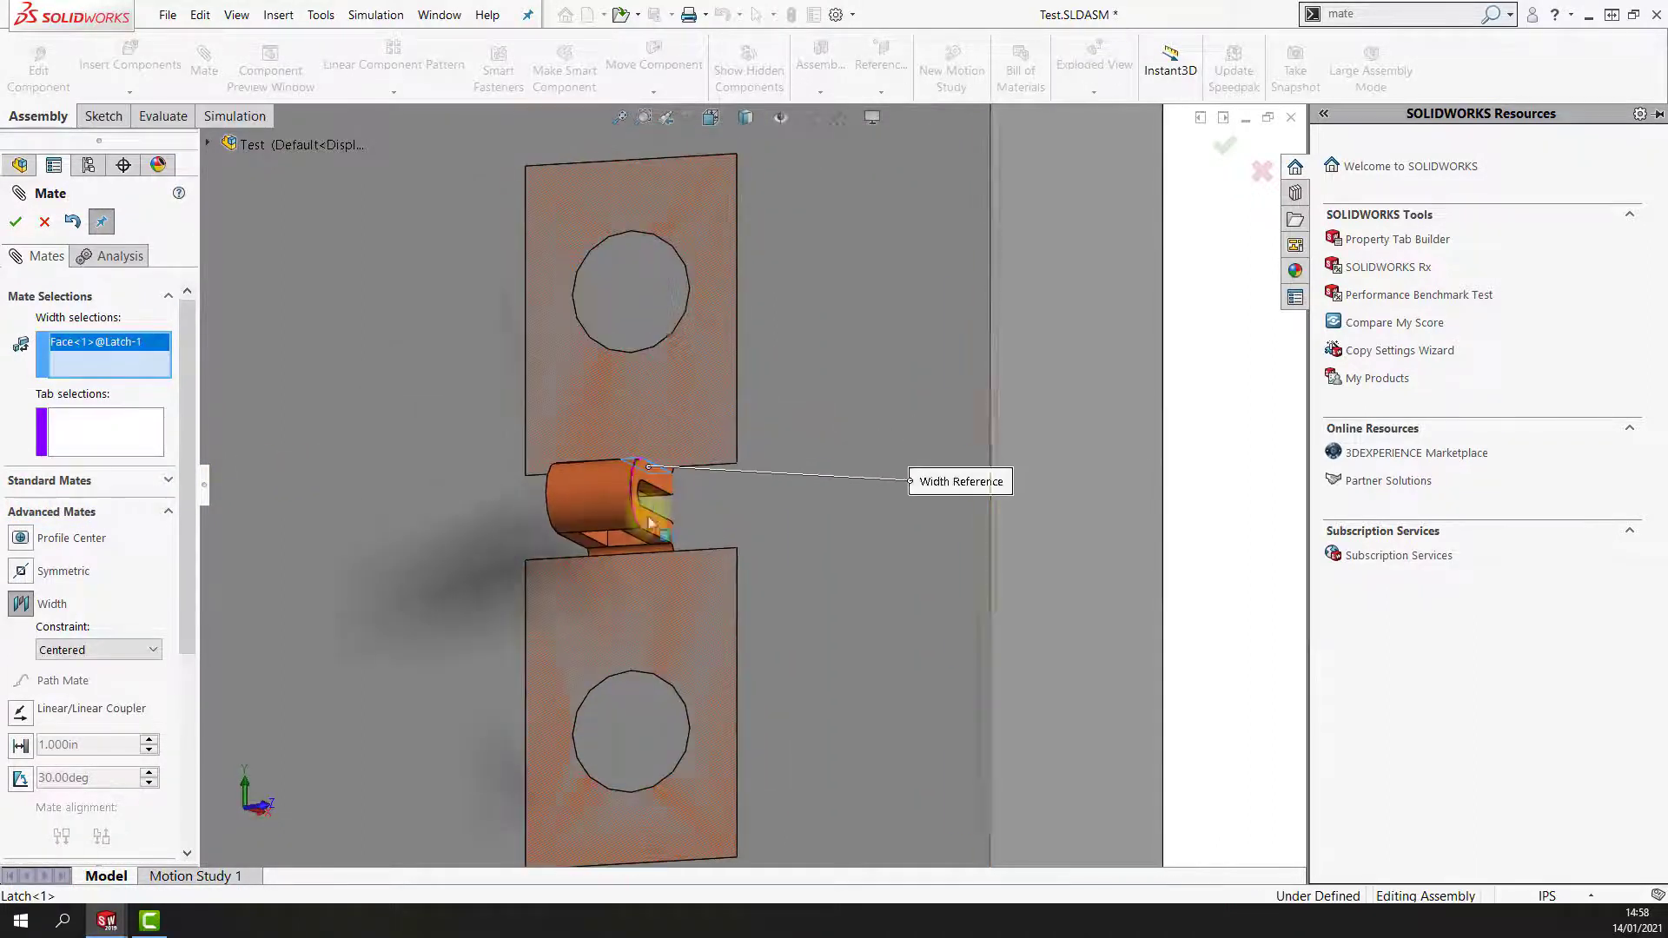
pyautogui.click(648, 539)
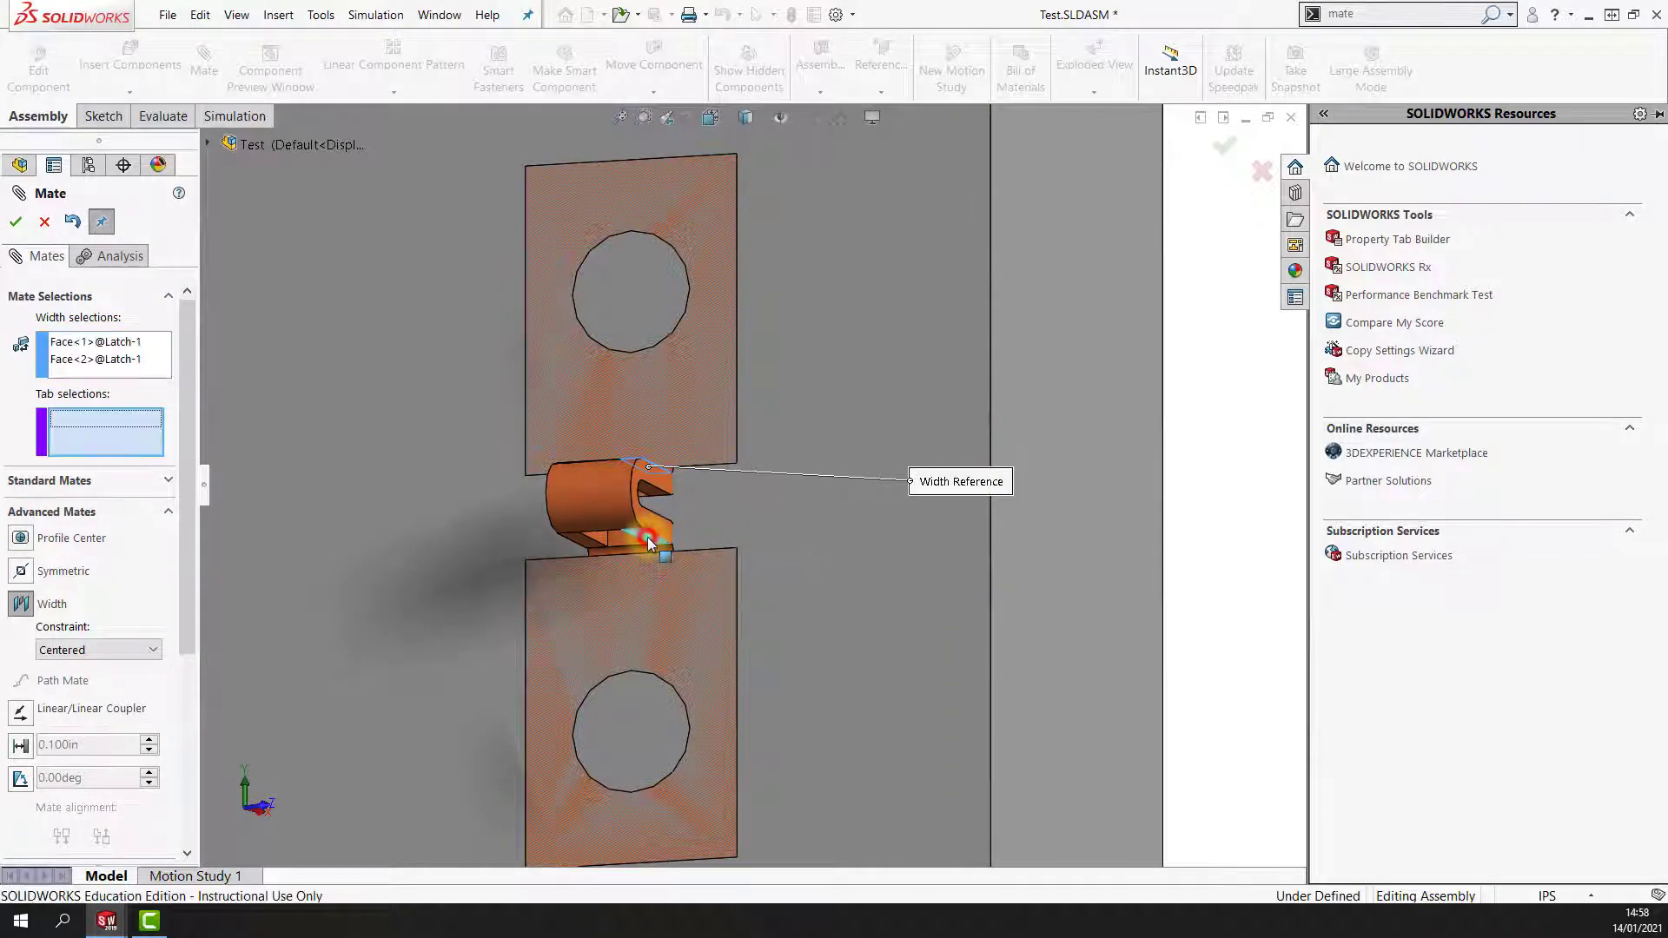
pyautogui.scroll(3, 648, 537)
pyautogui.moveTo(648, 537); pyautogui.dragTo(693, 423, button='middle')
pyautogui.click(753, 279)
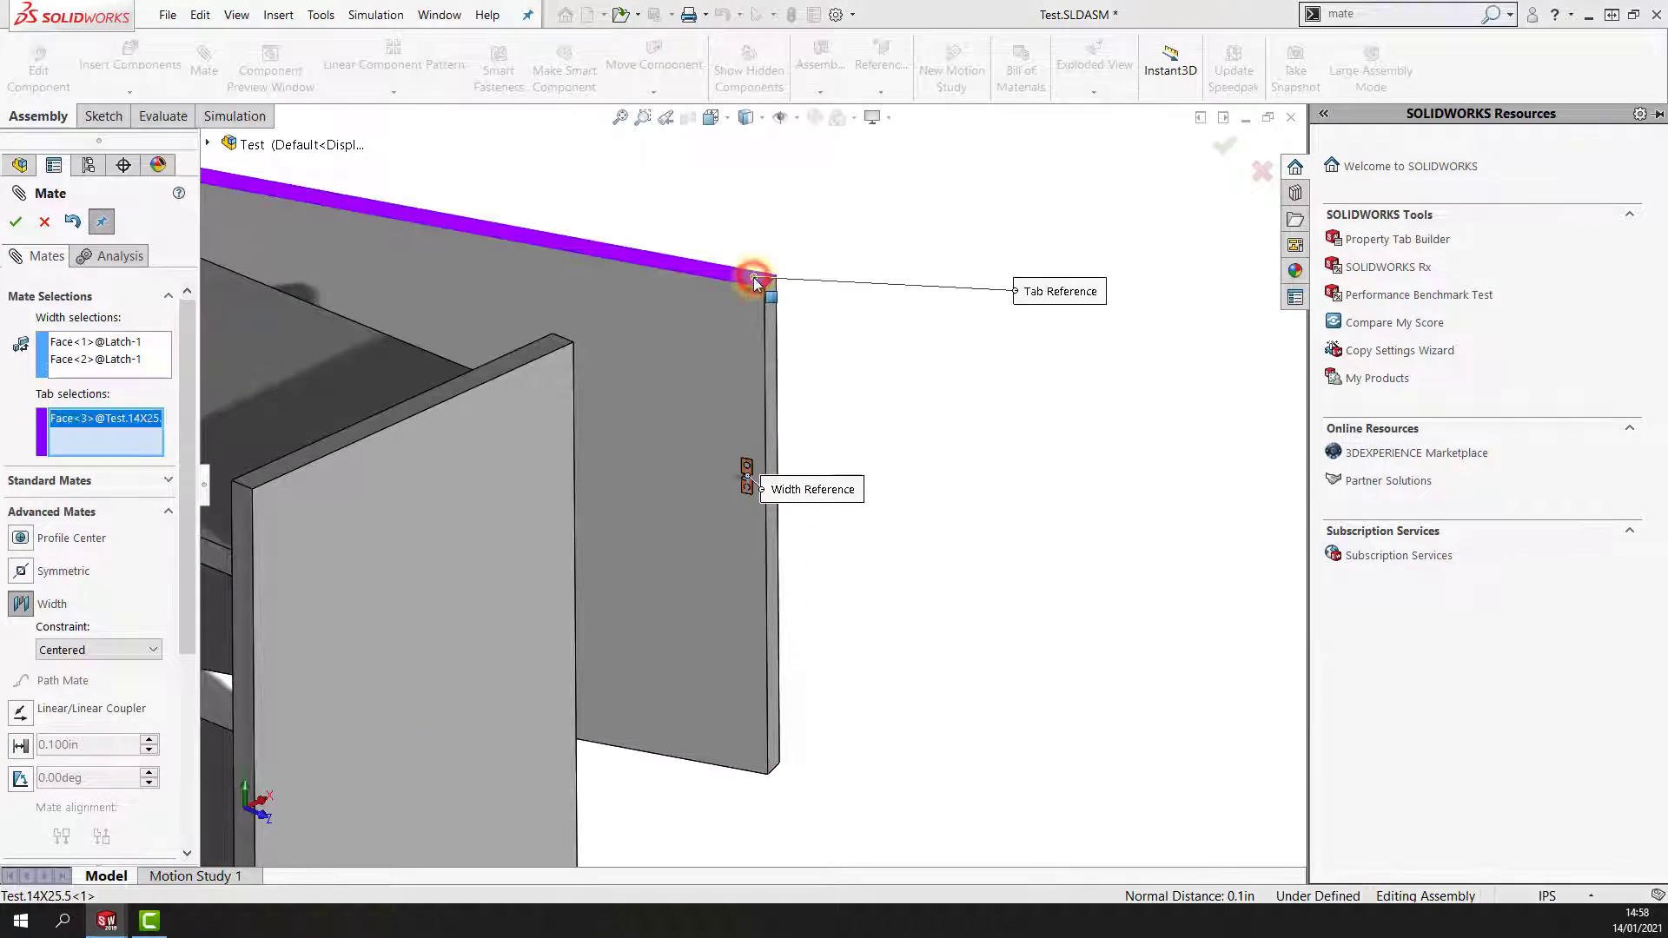
pyautogui.click(754, 765)
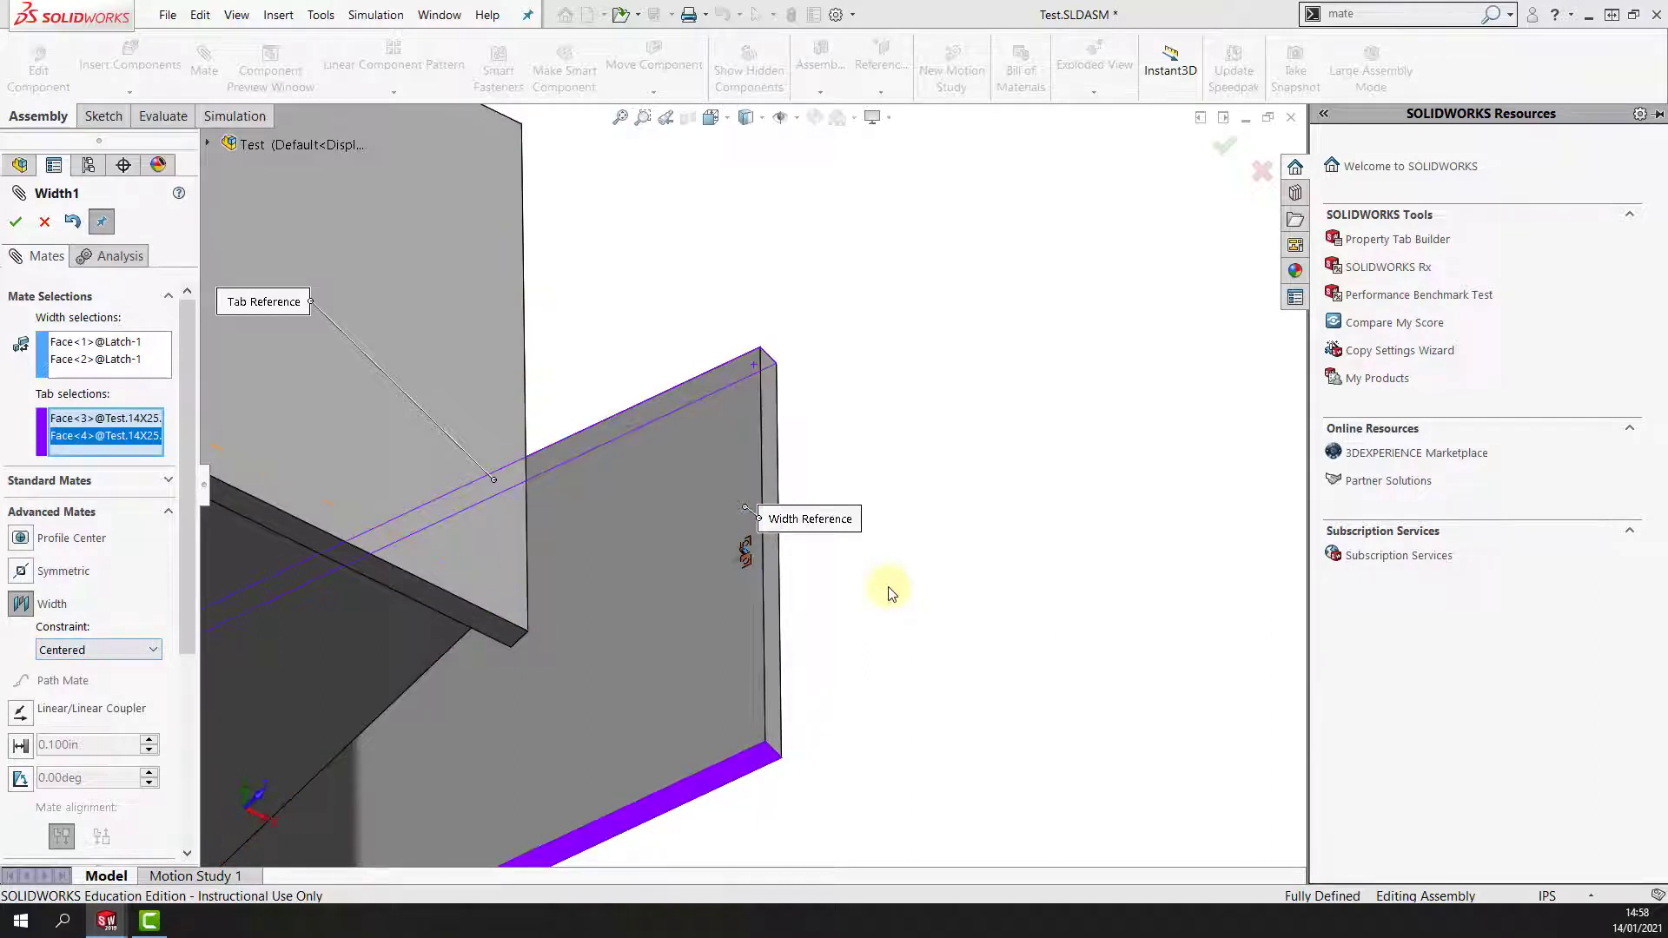
pyautogui.click(16, 223)
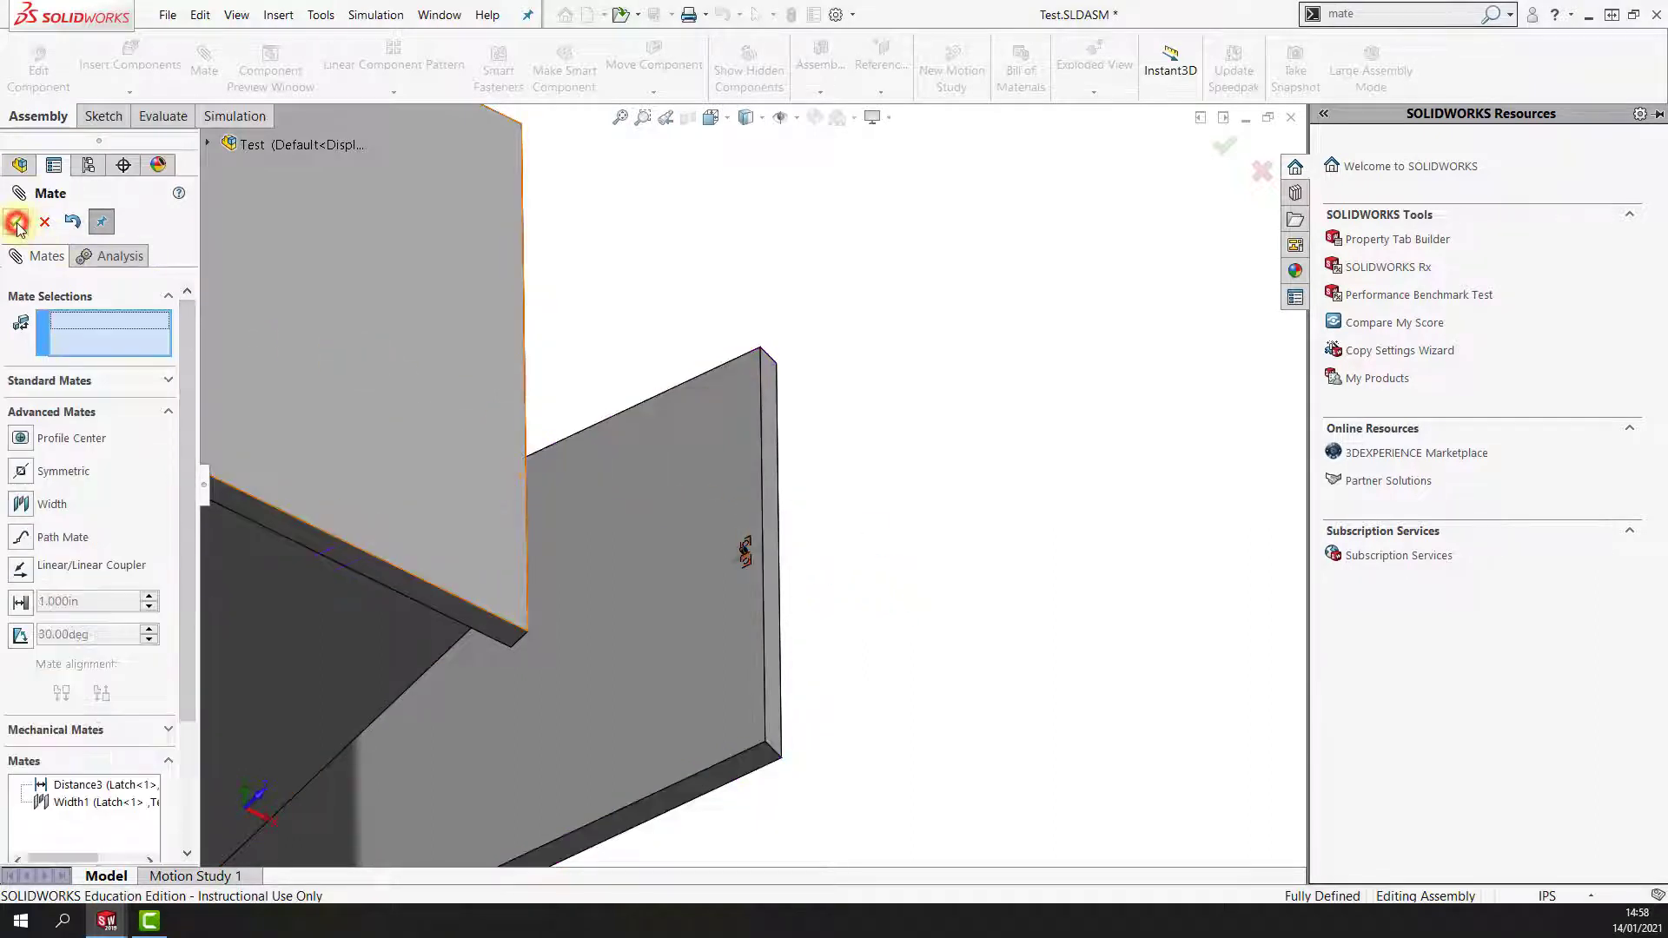
pyautogui.click(15, 224)
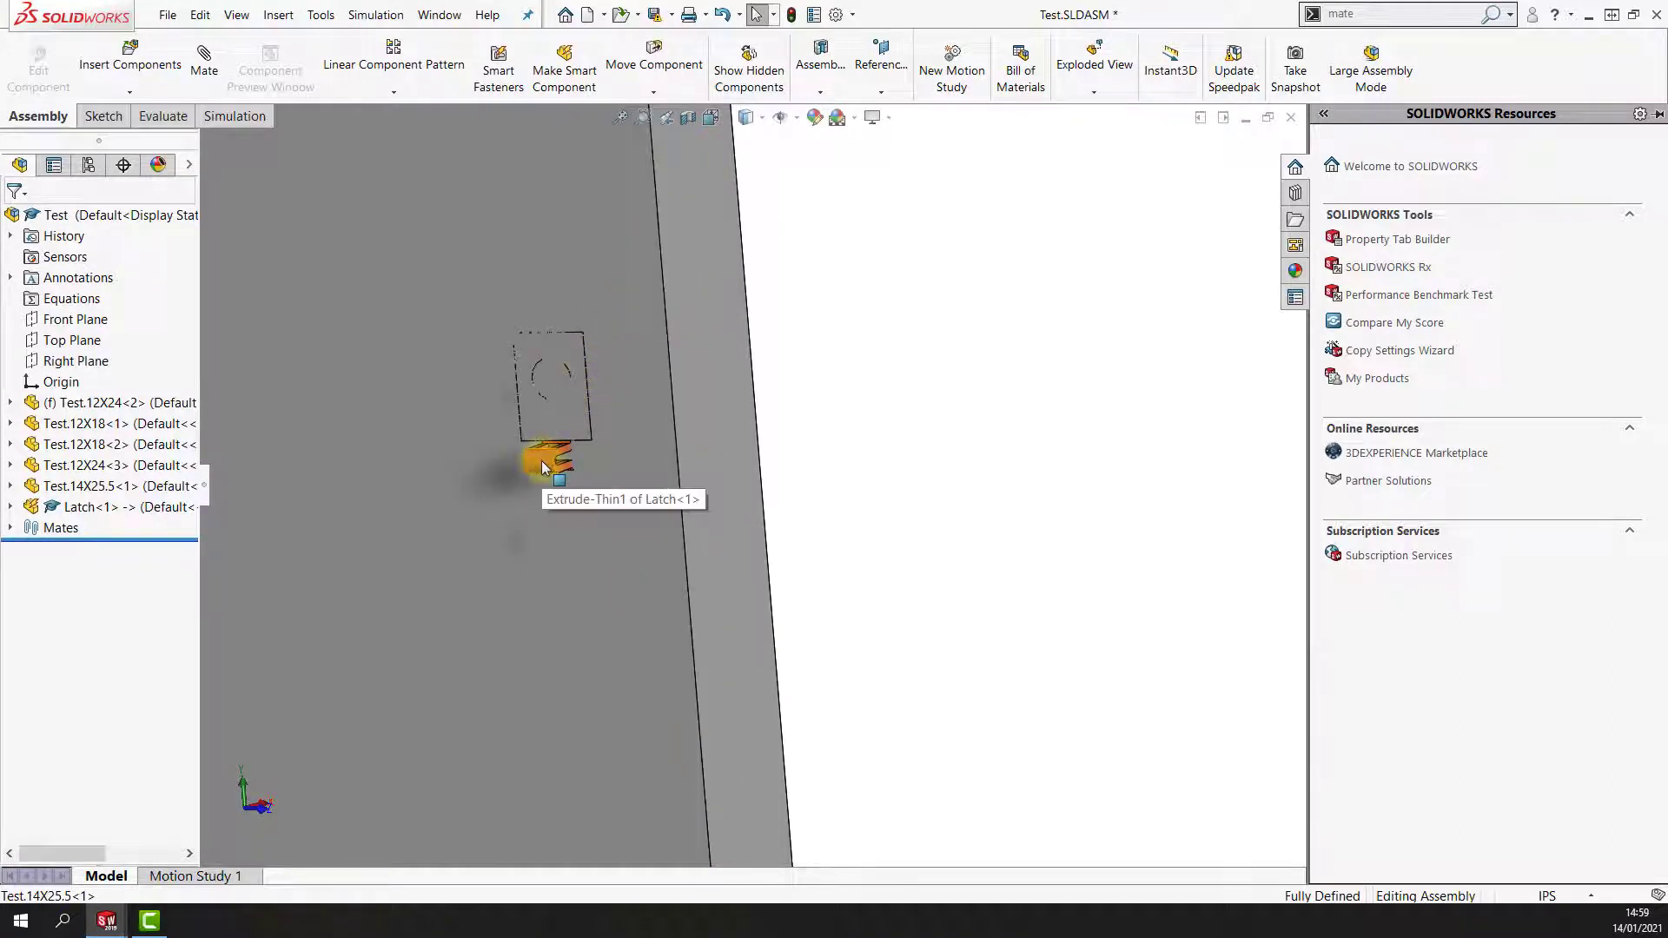
# Insert the latch's smart features, Cut-Extrude1 and both flat head screws, using the door's large face as the reference.
pyautogui.click(540, 460)
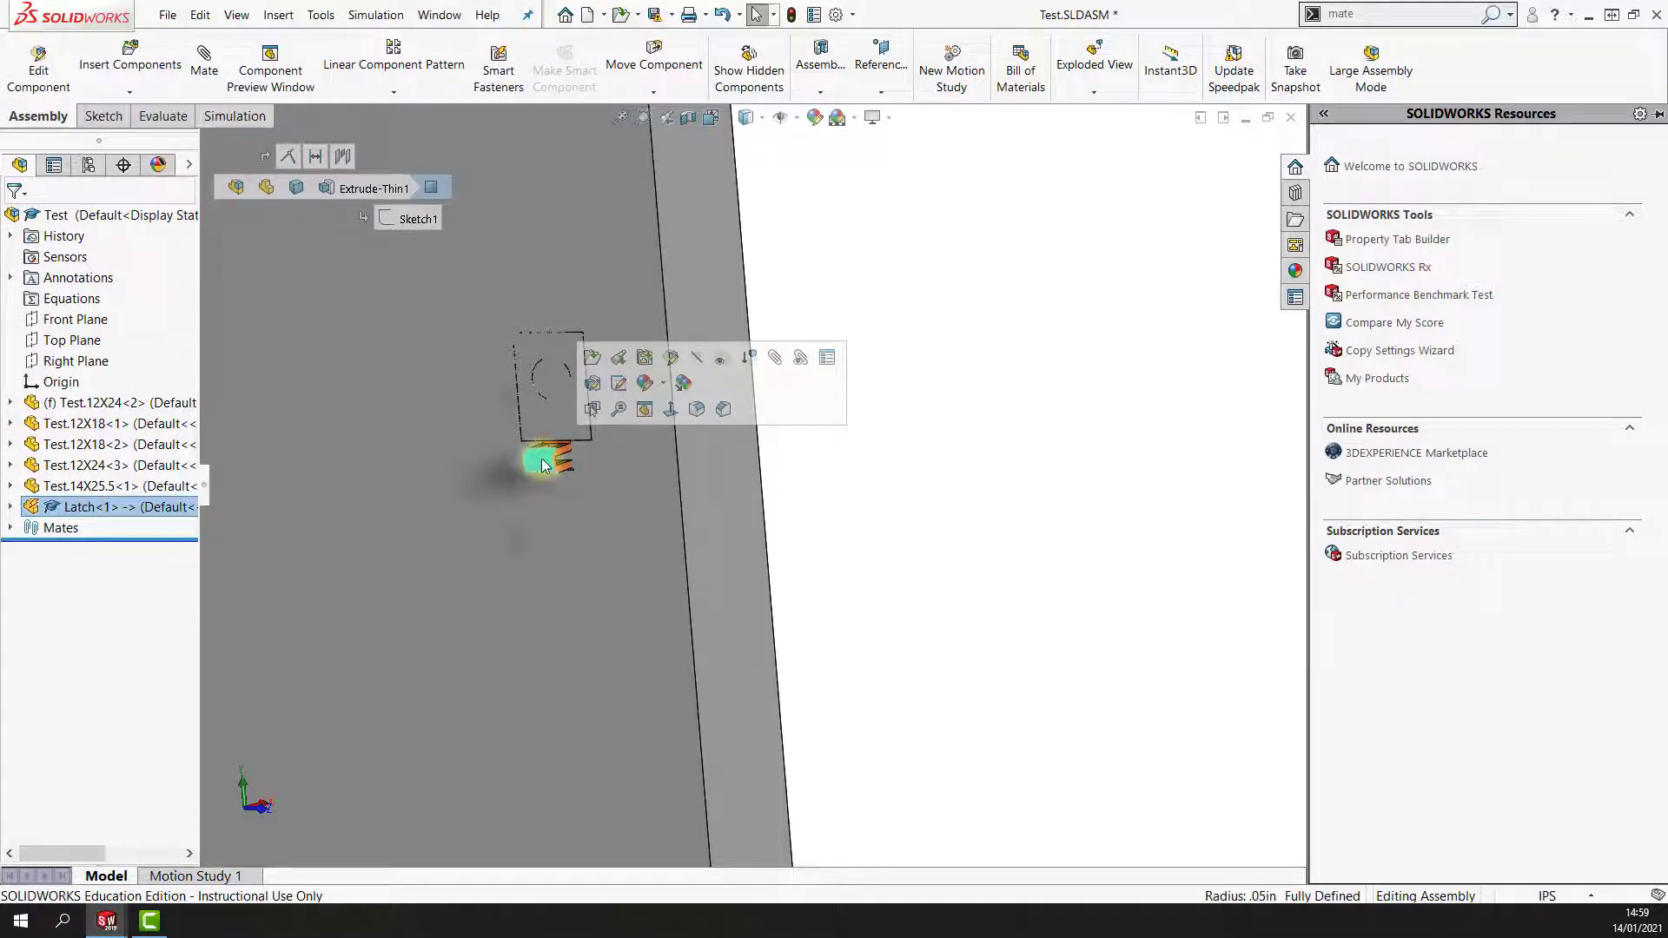
pyautogui.rightClick(541, 461)
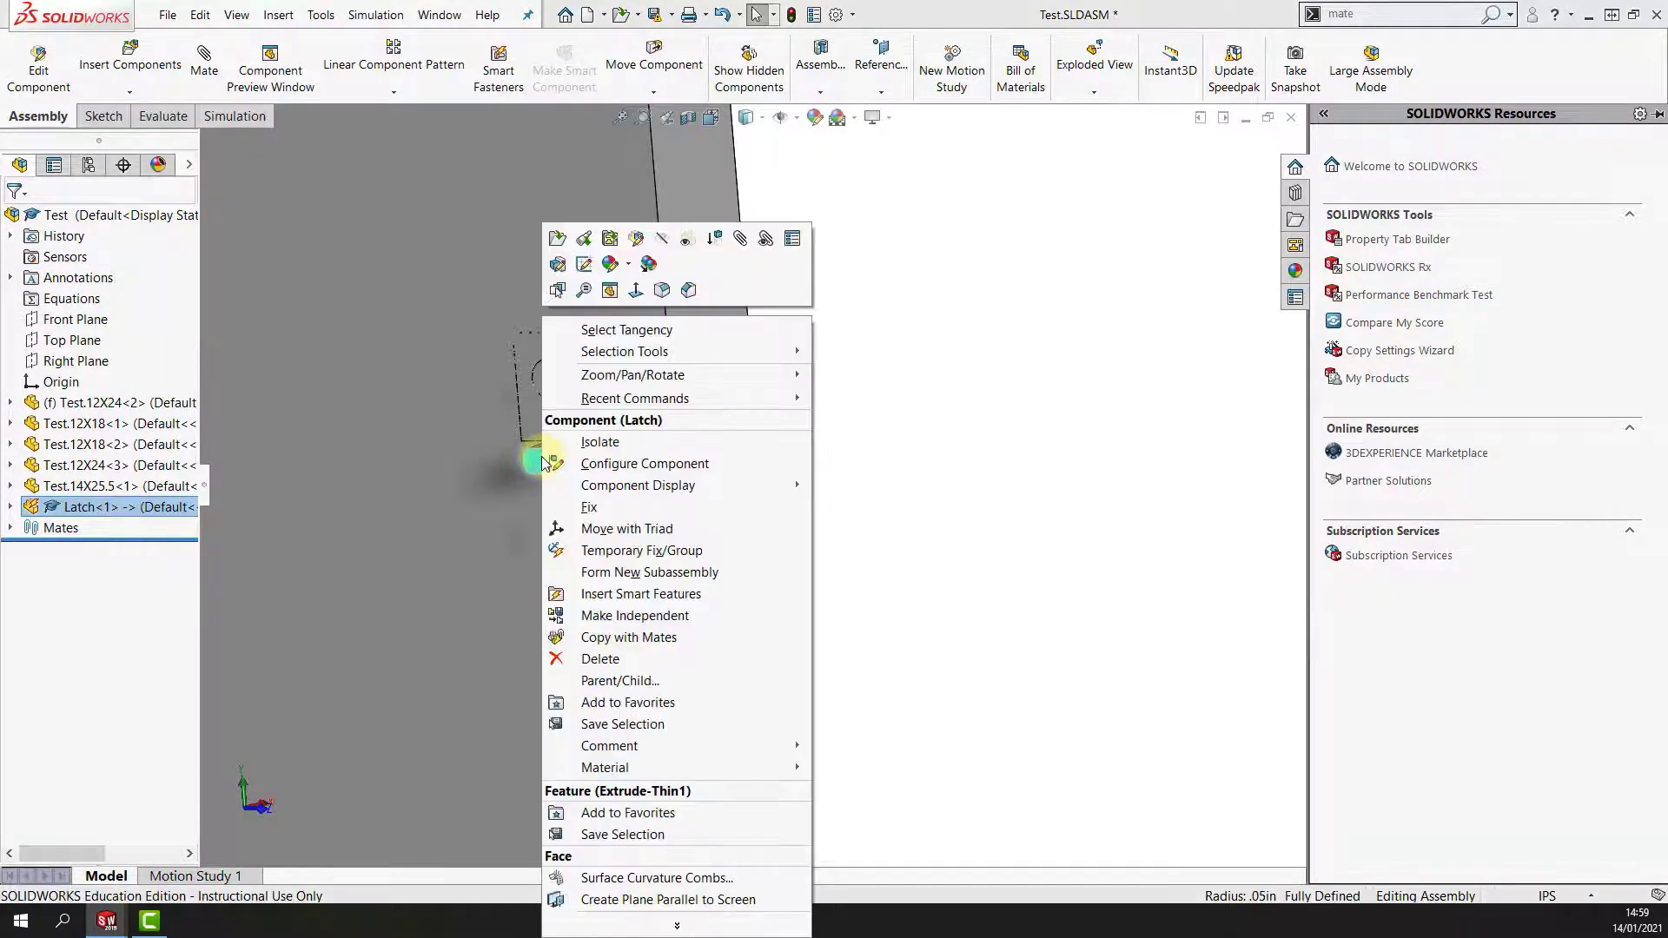
pyautogui.click(608, 596)
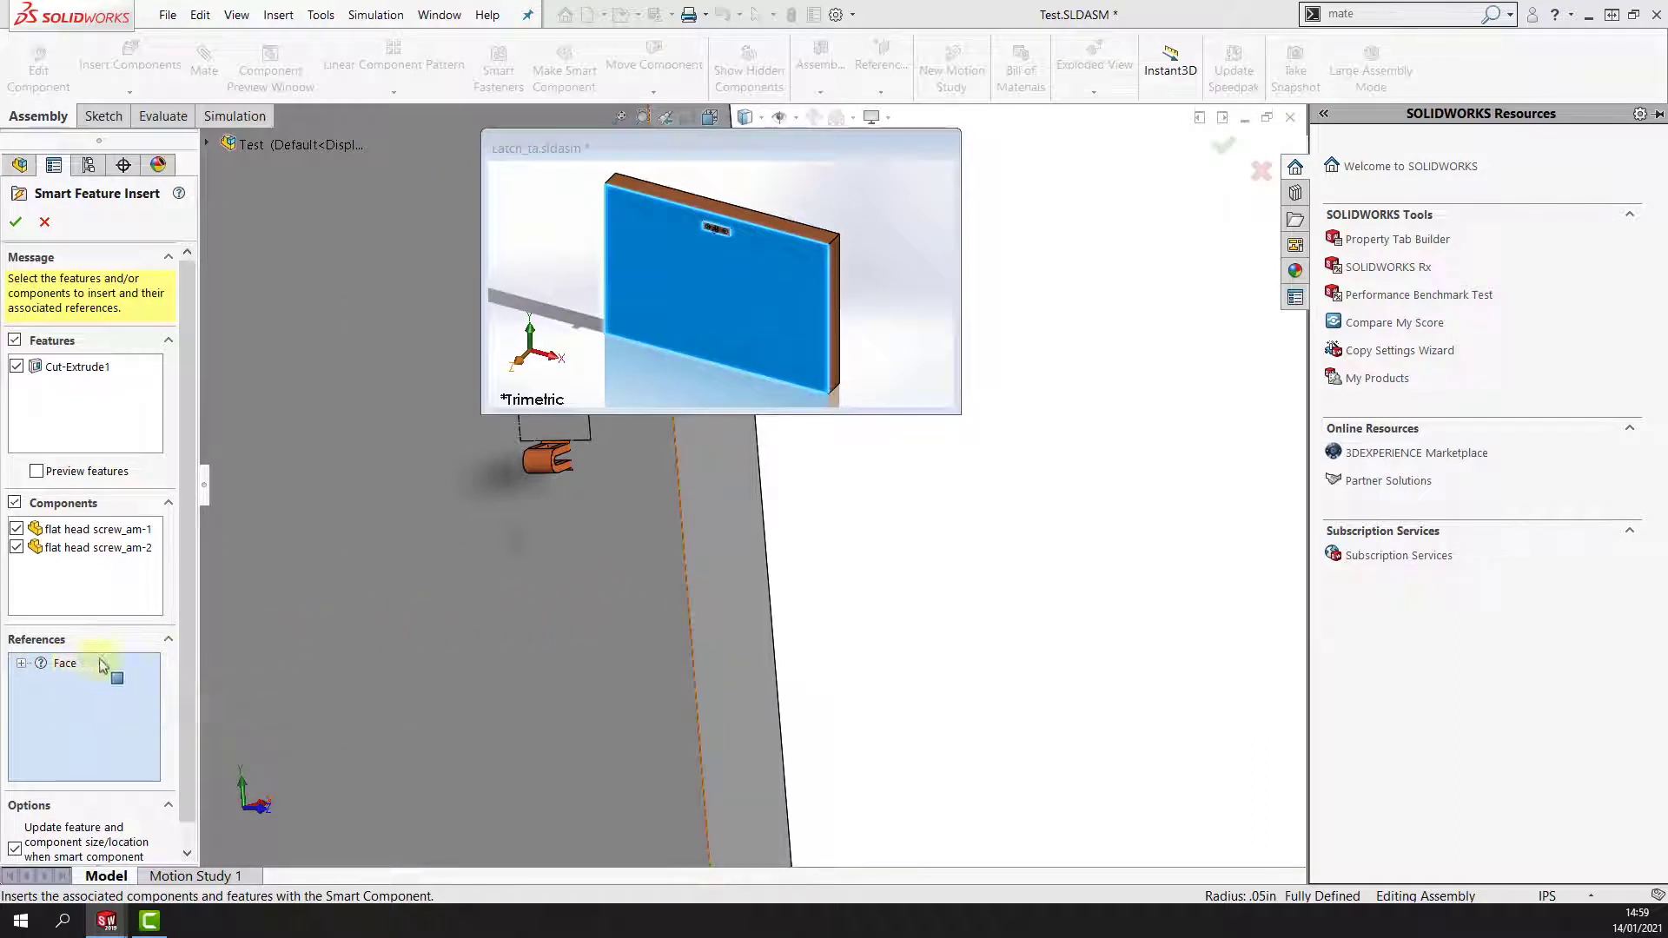
pyautogui.click(513, 642)
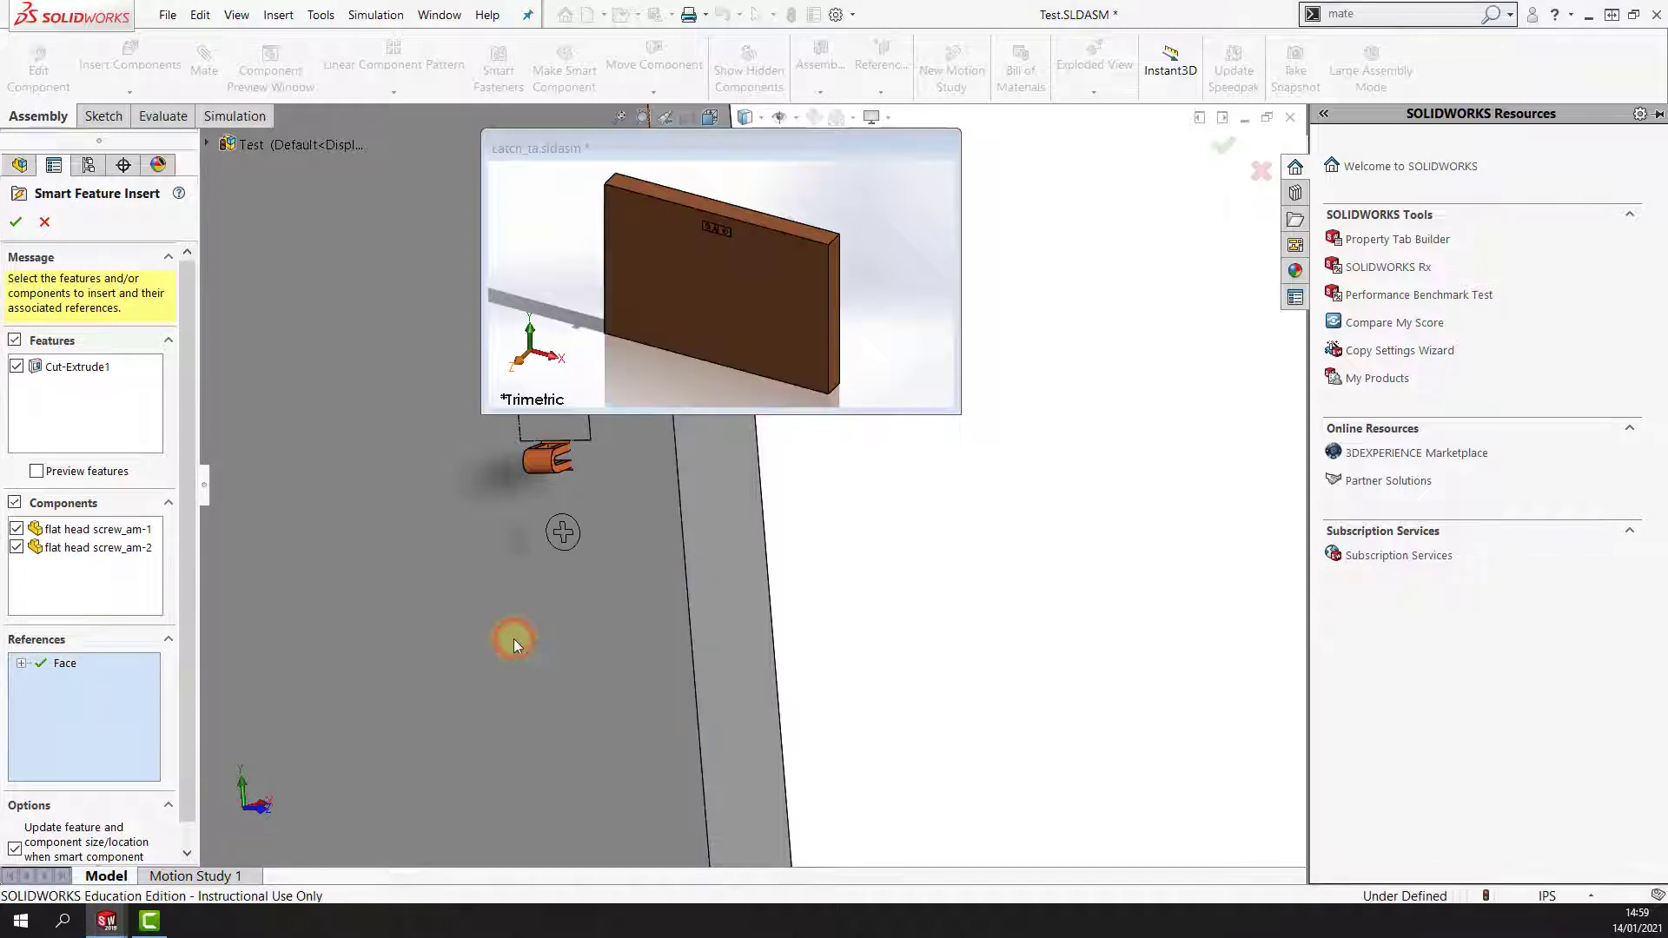
pyautogui.click(16, 223)
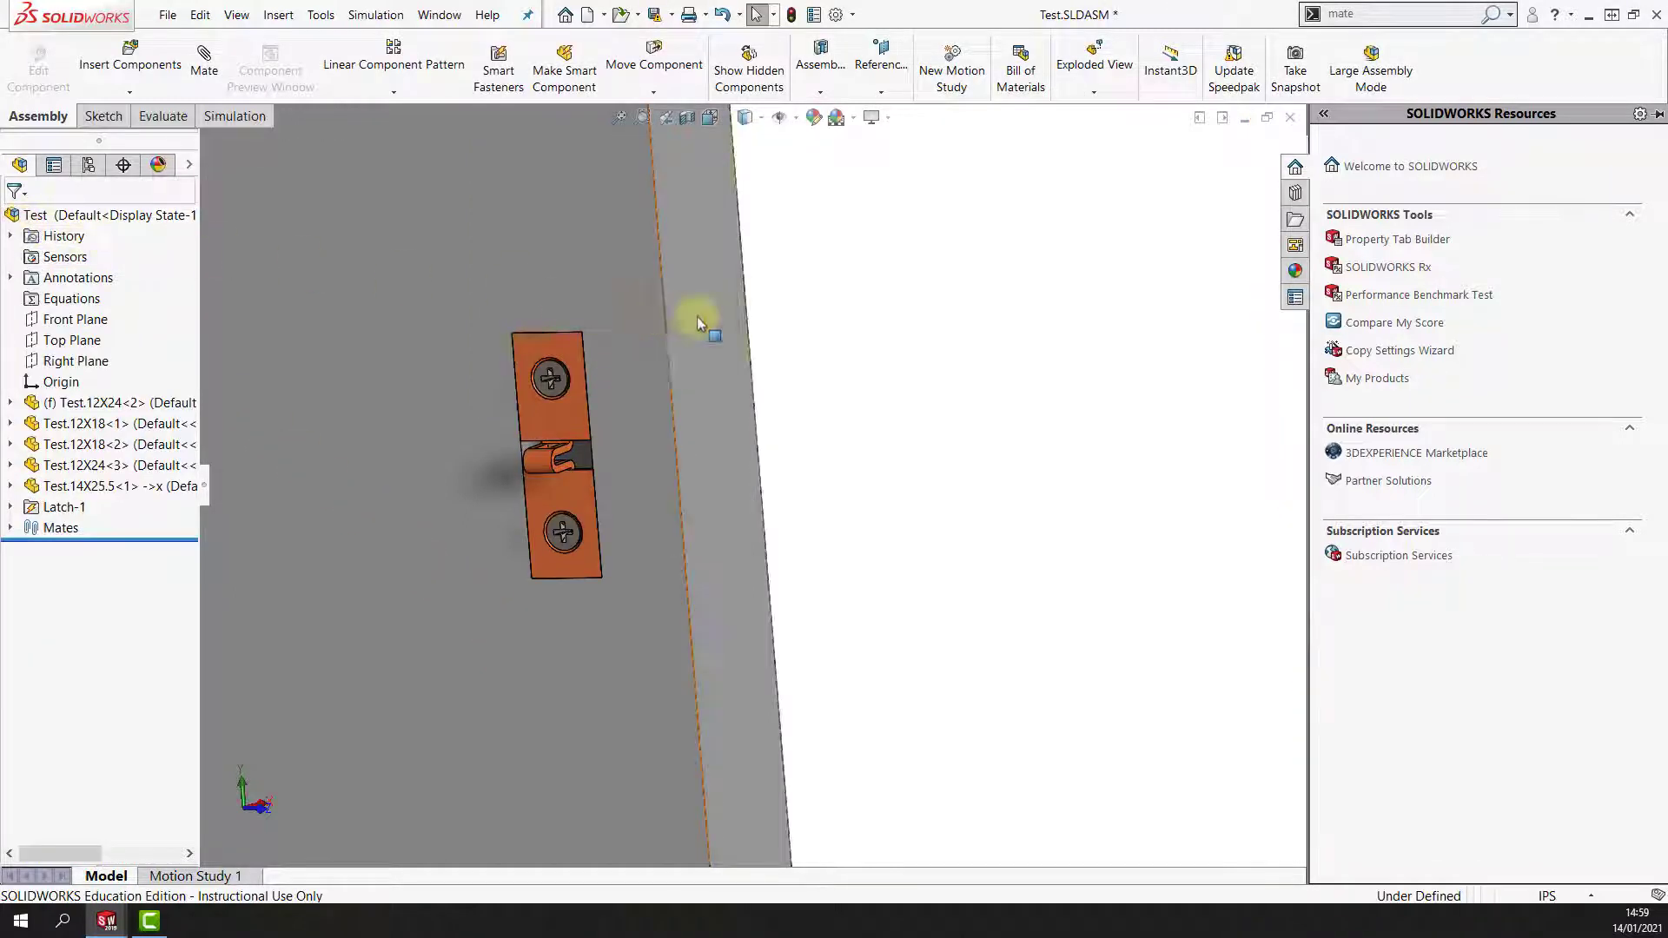
# Save the Test assembly and switch to Box Assembly.SLDASM.
pyautogui.moveTo(889, 343); pyautogui.dragTo(613, 564, button='middle')
pyautogui.scroll(8, 613, 565)
pyautogui.scroll(3, 613, 565)
pyautogui.scroll(-5, 613, 565)
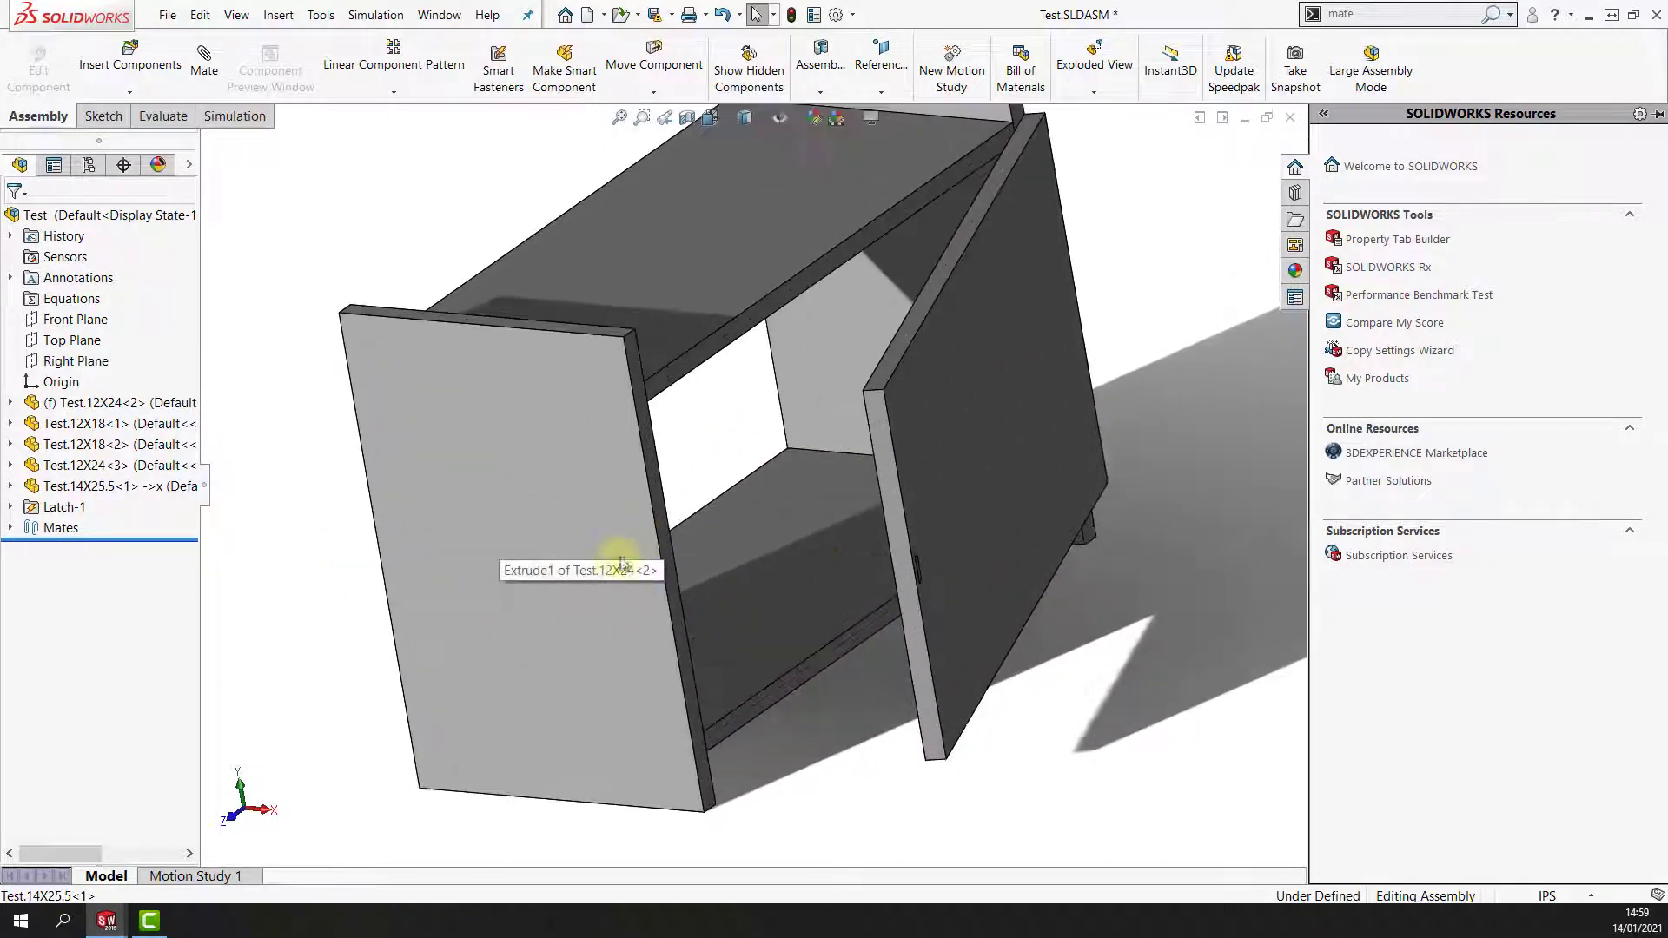
pyautogui.moveTo(695, 467); pyautogui.dragTo(696, 467, button='middle')
pyautogui.scroll(-2, 696, 467)
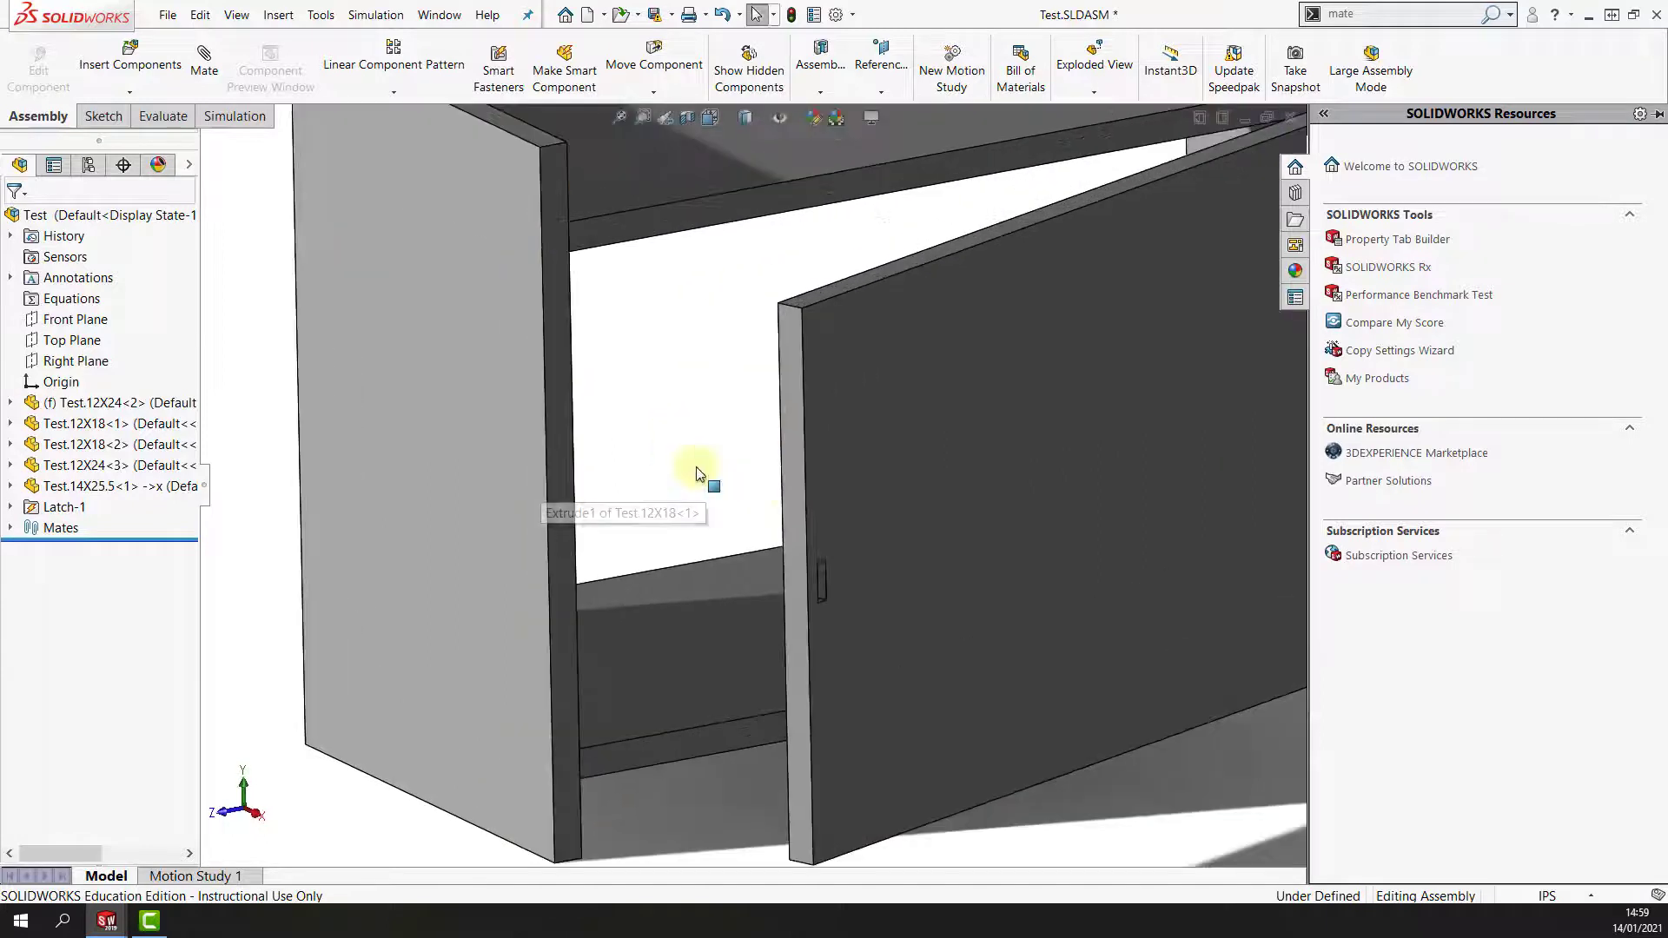
pyautogui.click(655, 16)
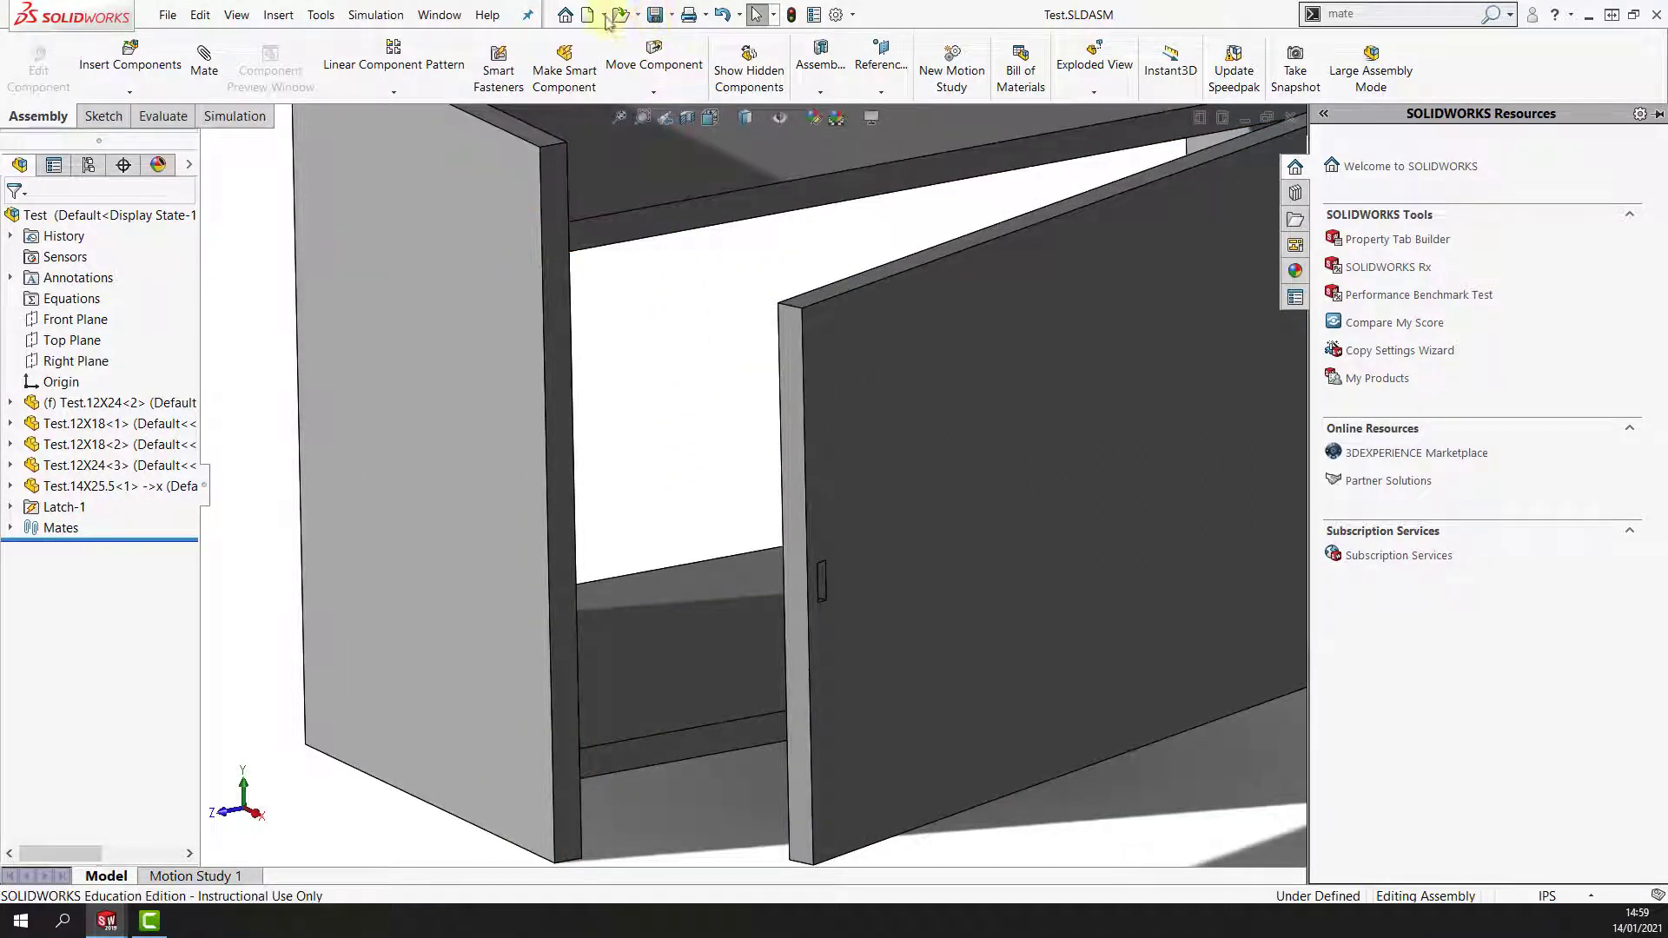
pyautogui.click(439, 15)
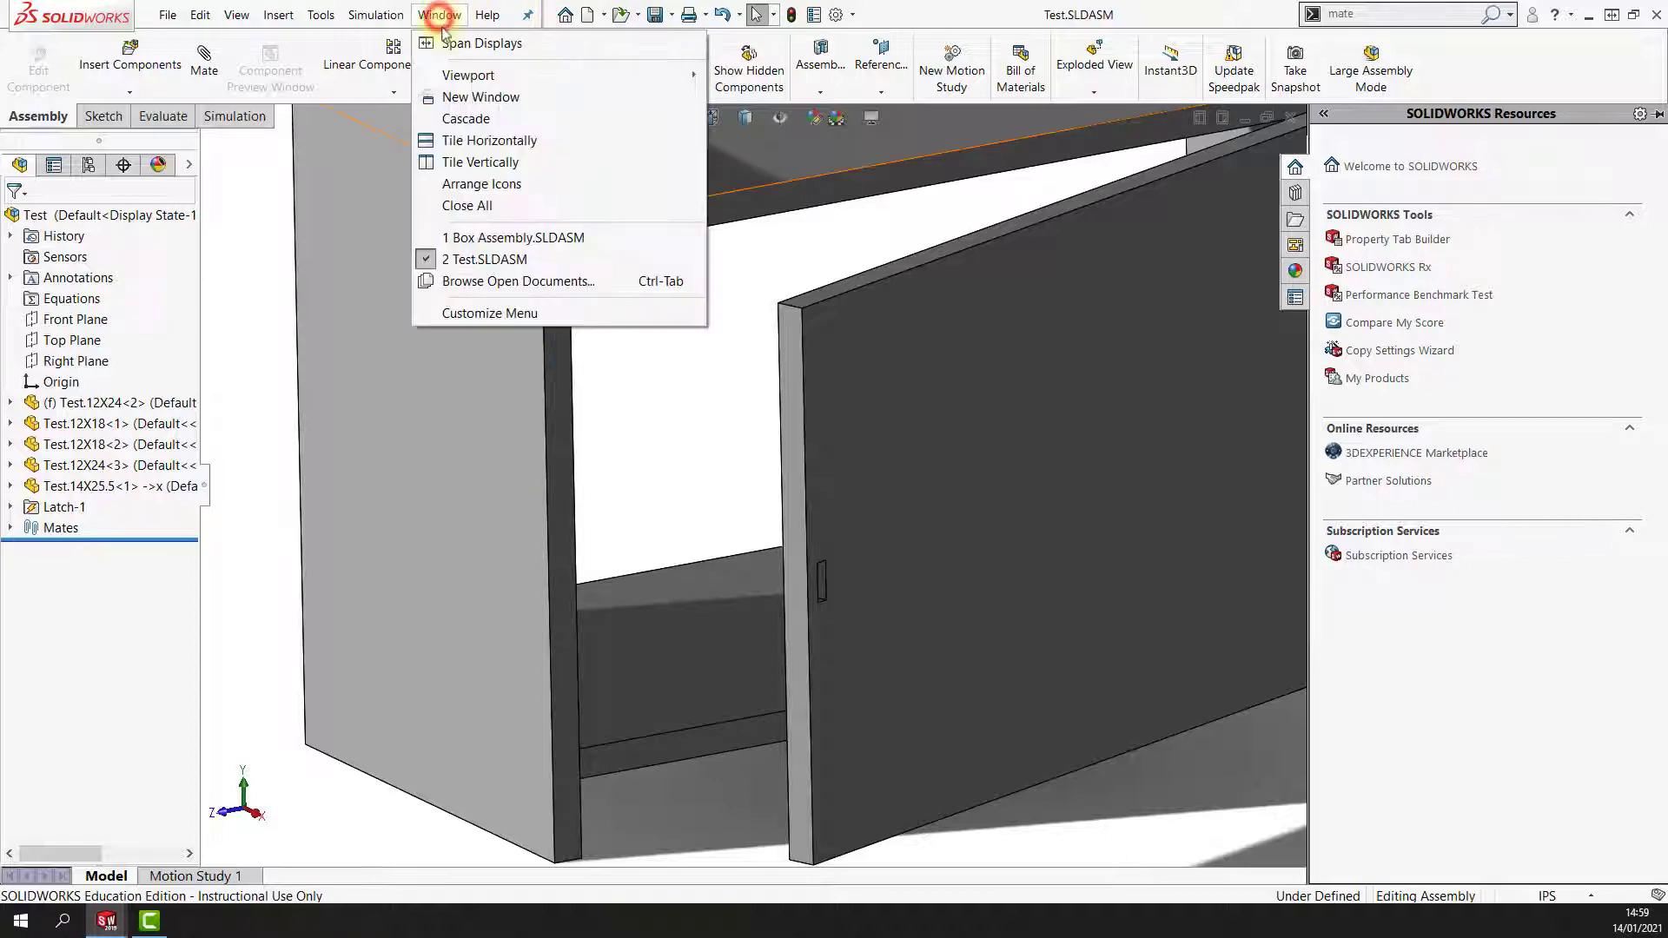
pyautogui.click(502, 239)
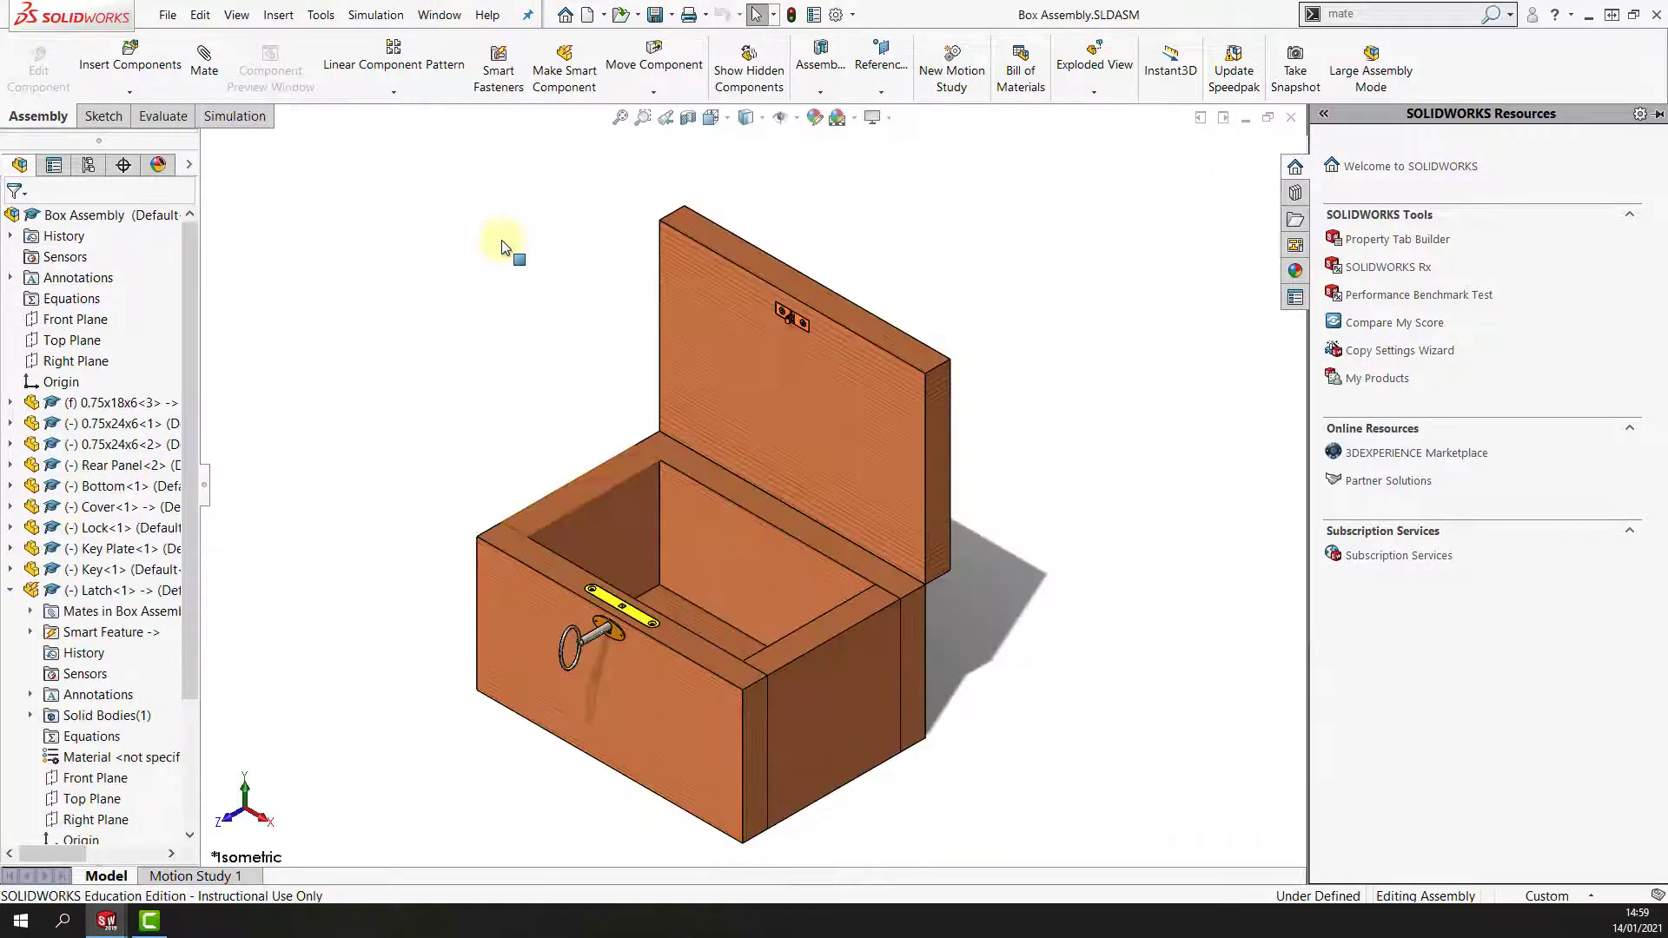
# Add M2 flat head screws to the lock plate's countersunk holes with Smart Fasteners.
pyautogui.scroll(-5, 502, 241)
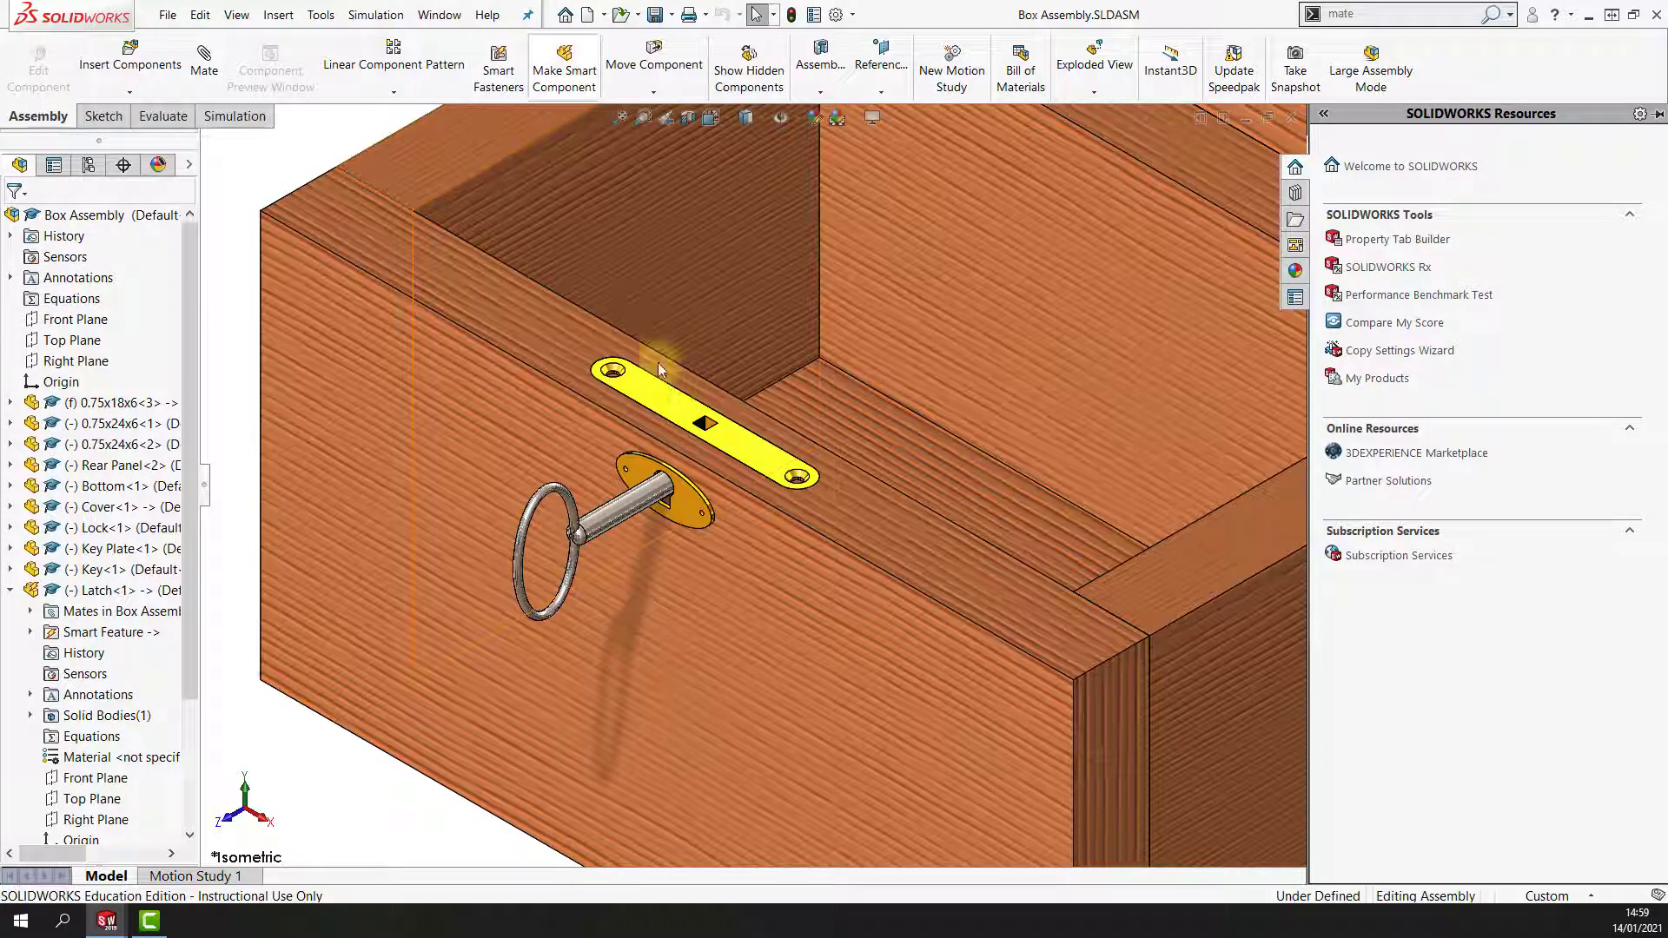
pyautogui.click(507, 75)
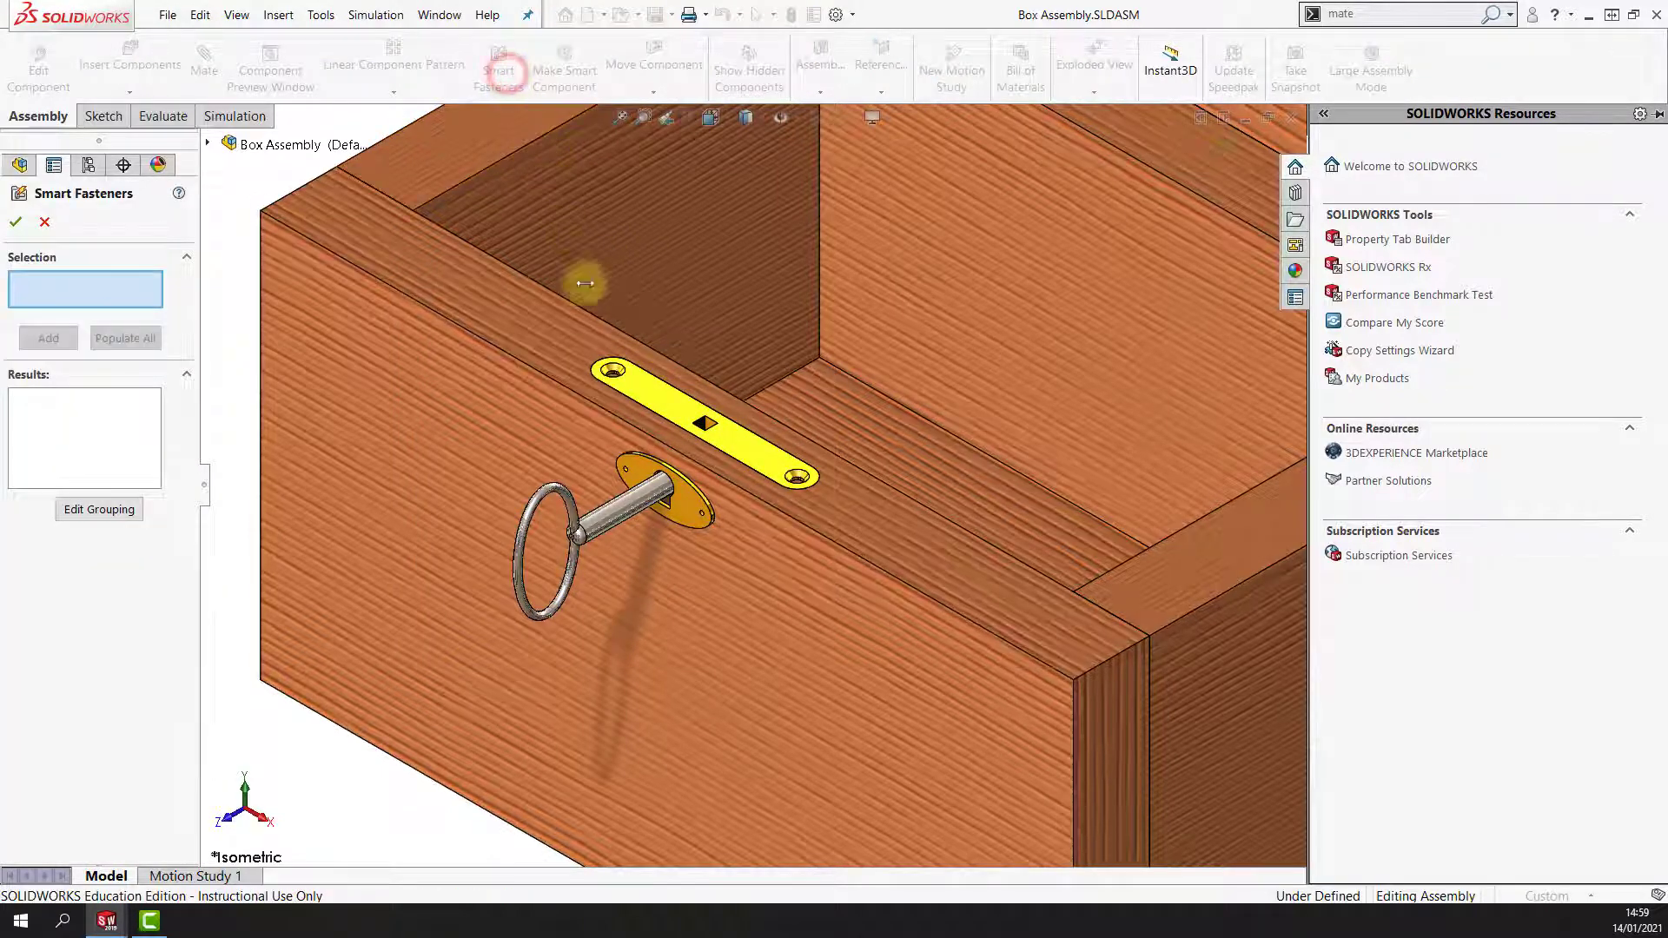
pyautogui.scroll(-2, 613, 362)
pyautogui.scroll(-2, 614, 369)
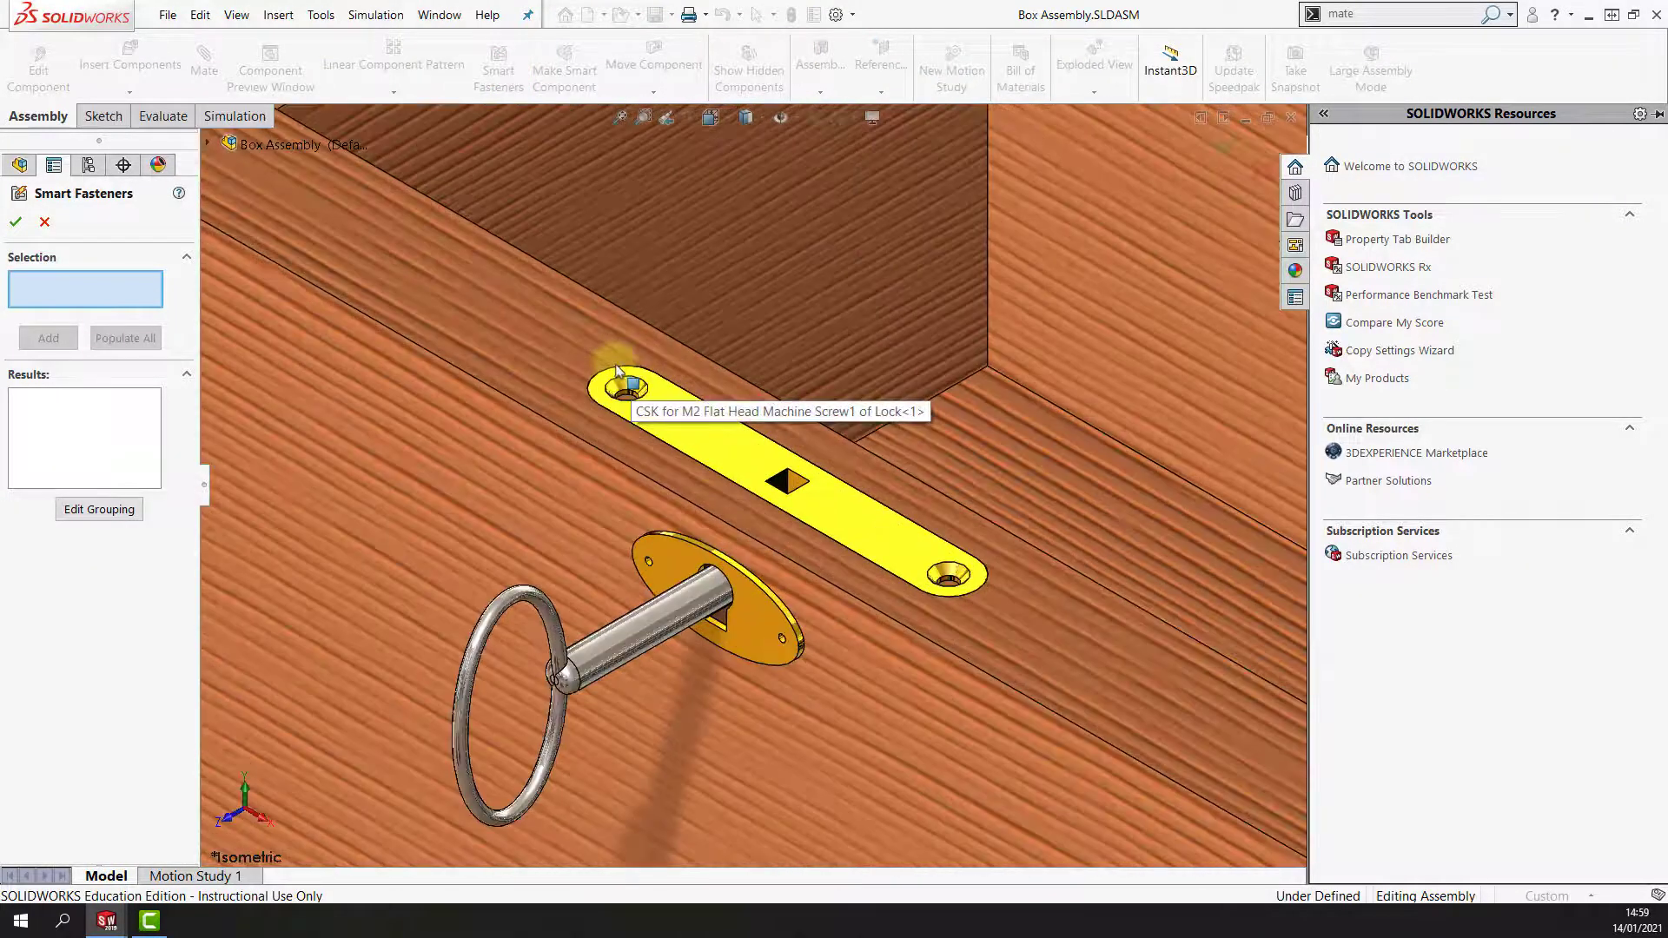
pyautogui.click(628, 388)
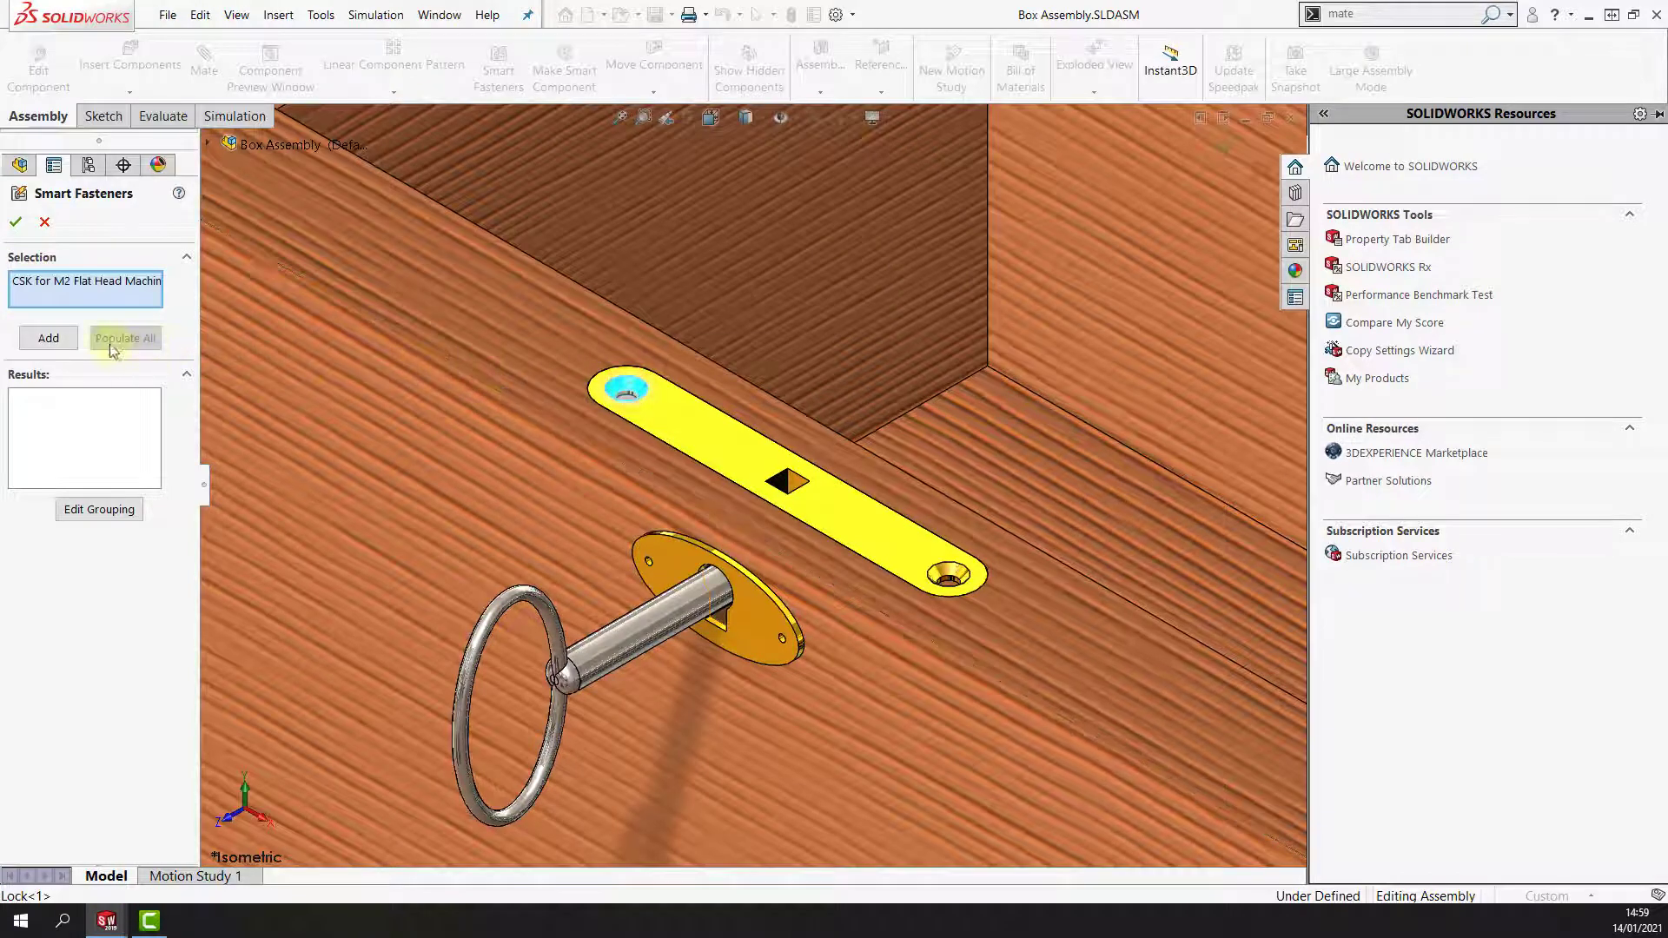
pyautogui.click(65, 340)
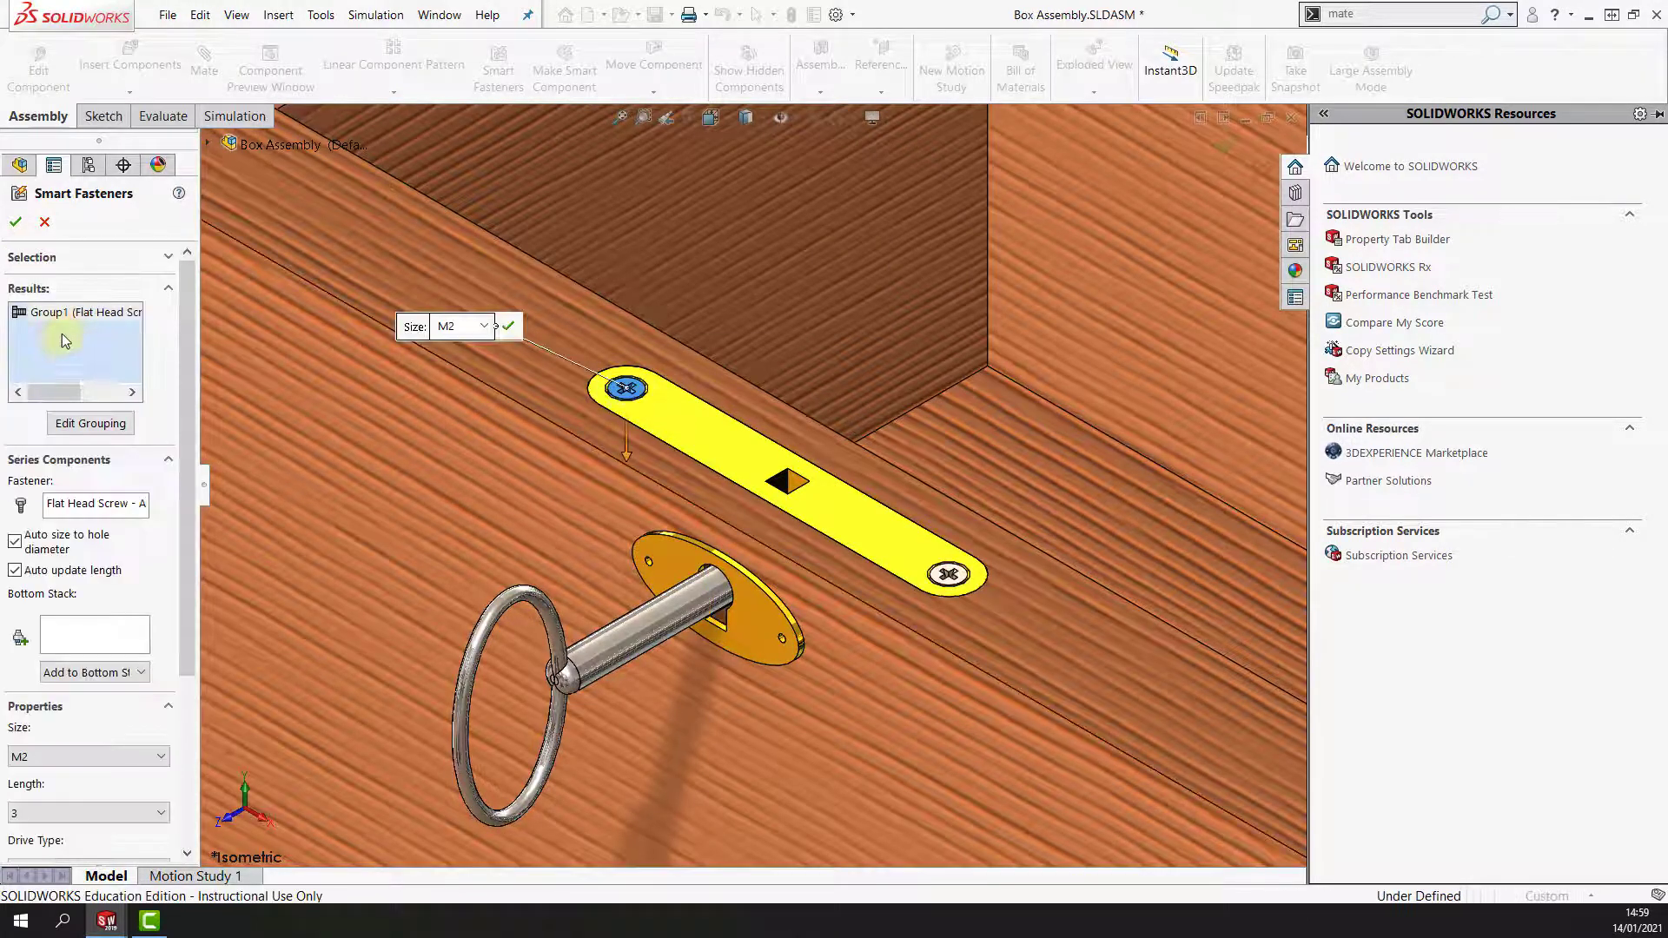
pyautogui.click(15, 227)
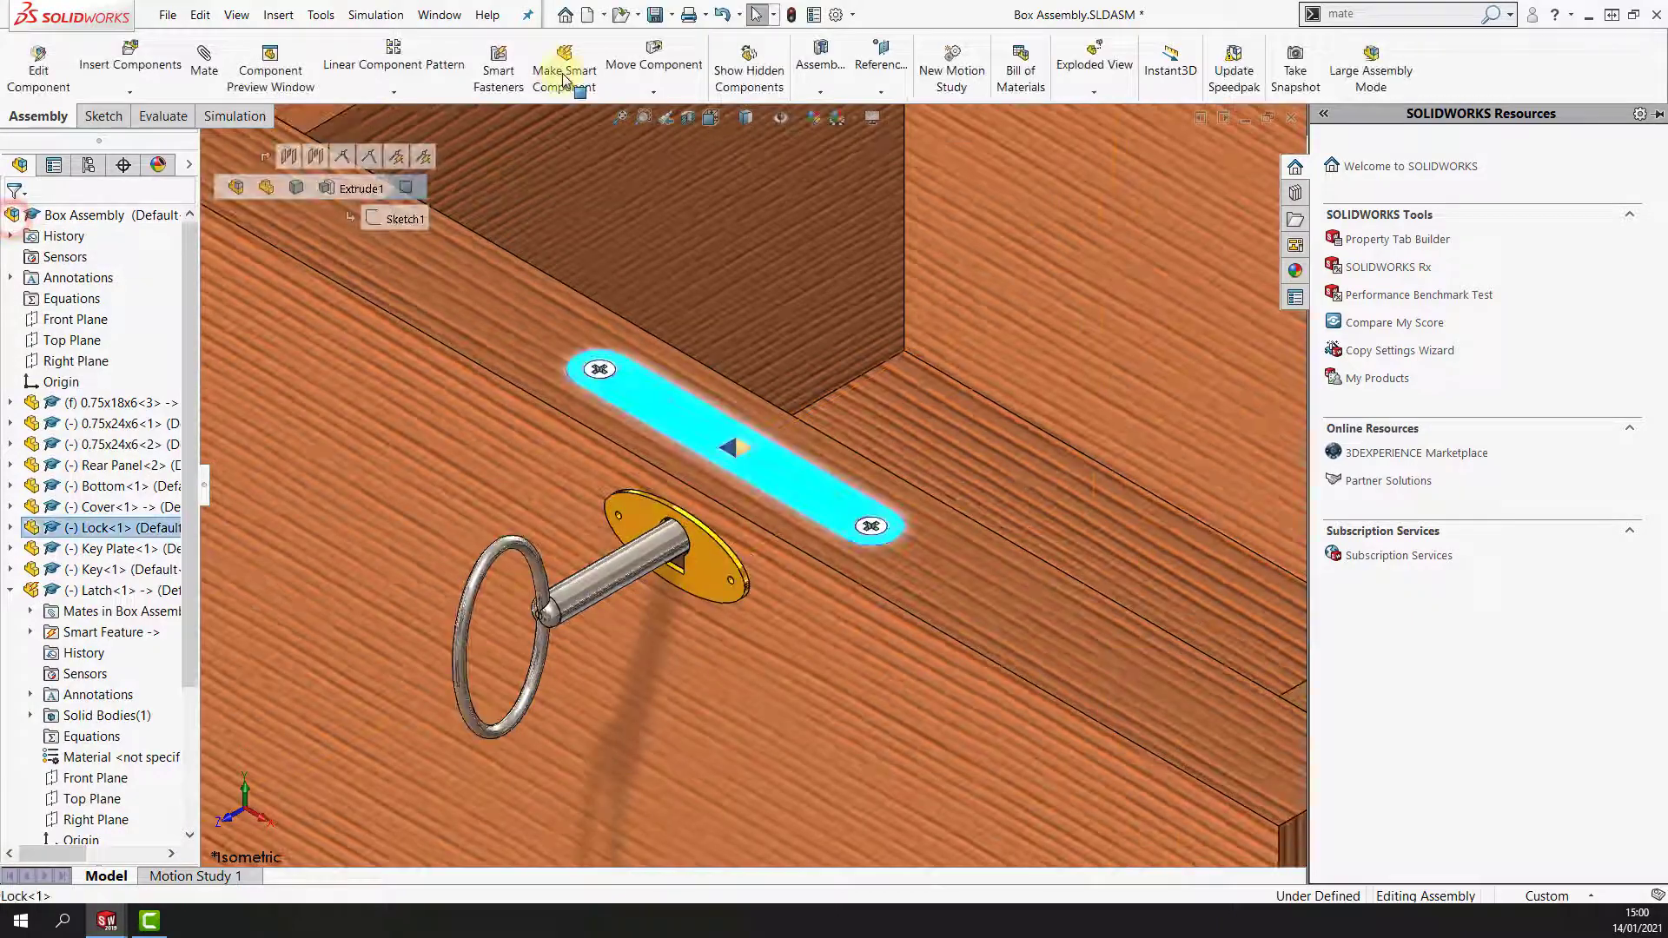
# Start a smart component from the lock and associate its two flat head screws, the key plate and the key as components.
pyautogui.click(563, 76)
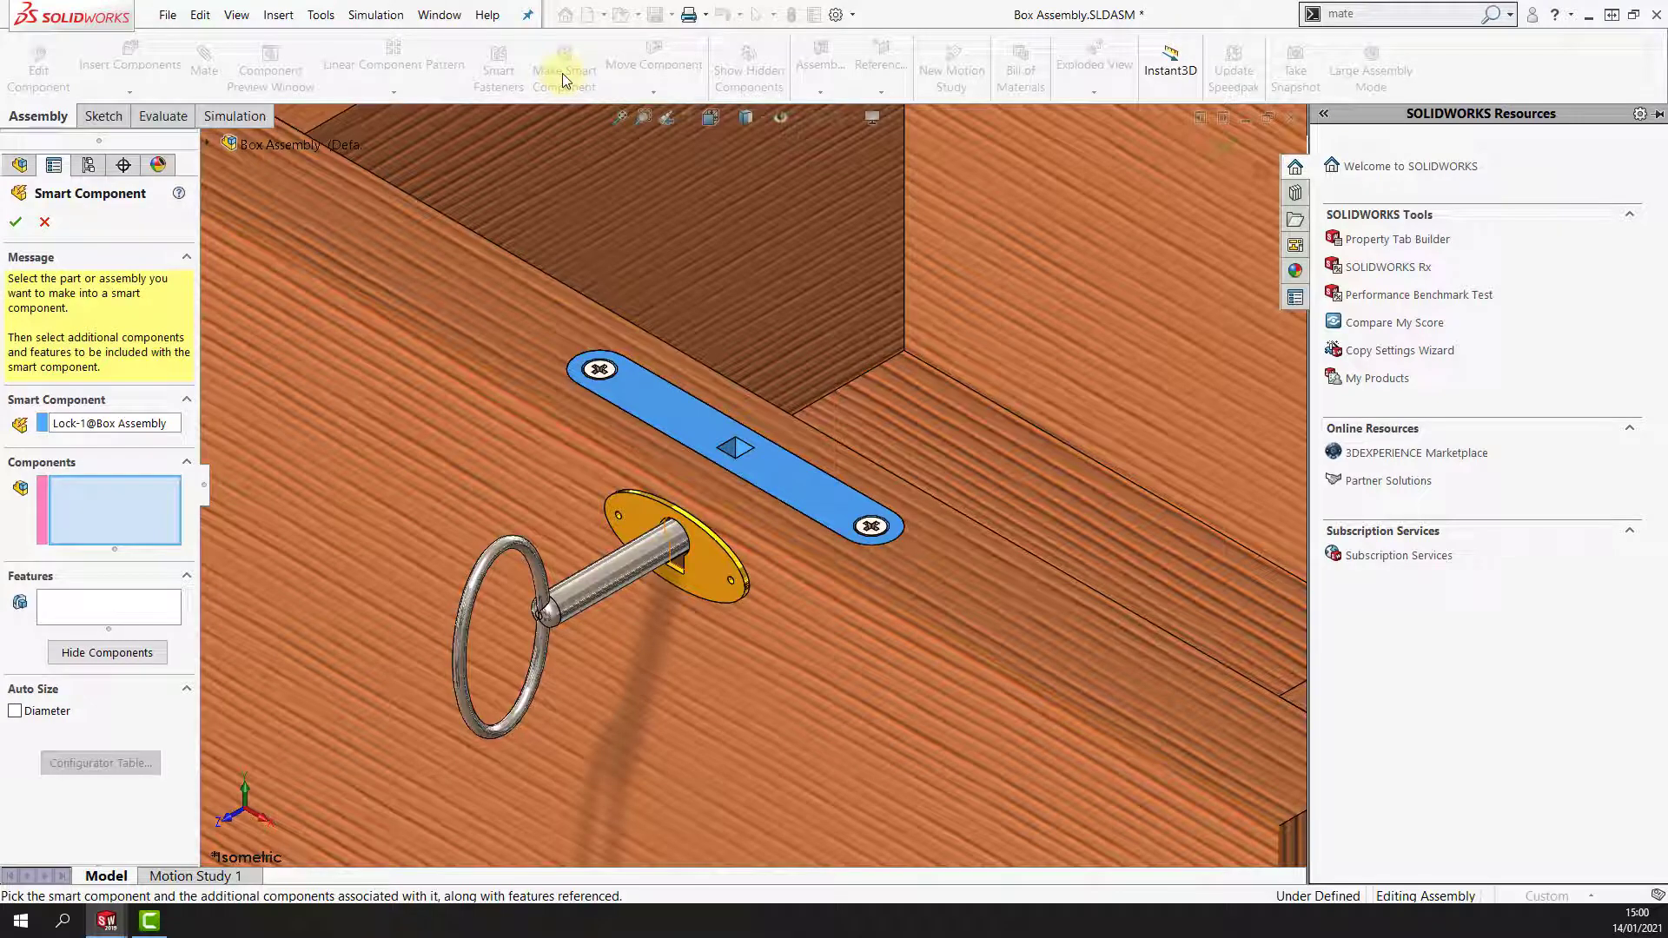
pyautogui.click(609, 372)
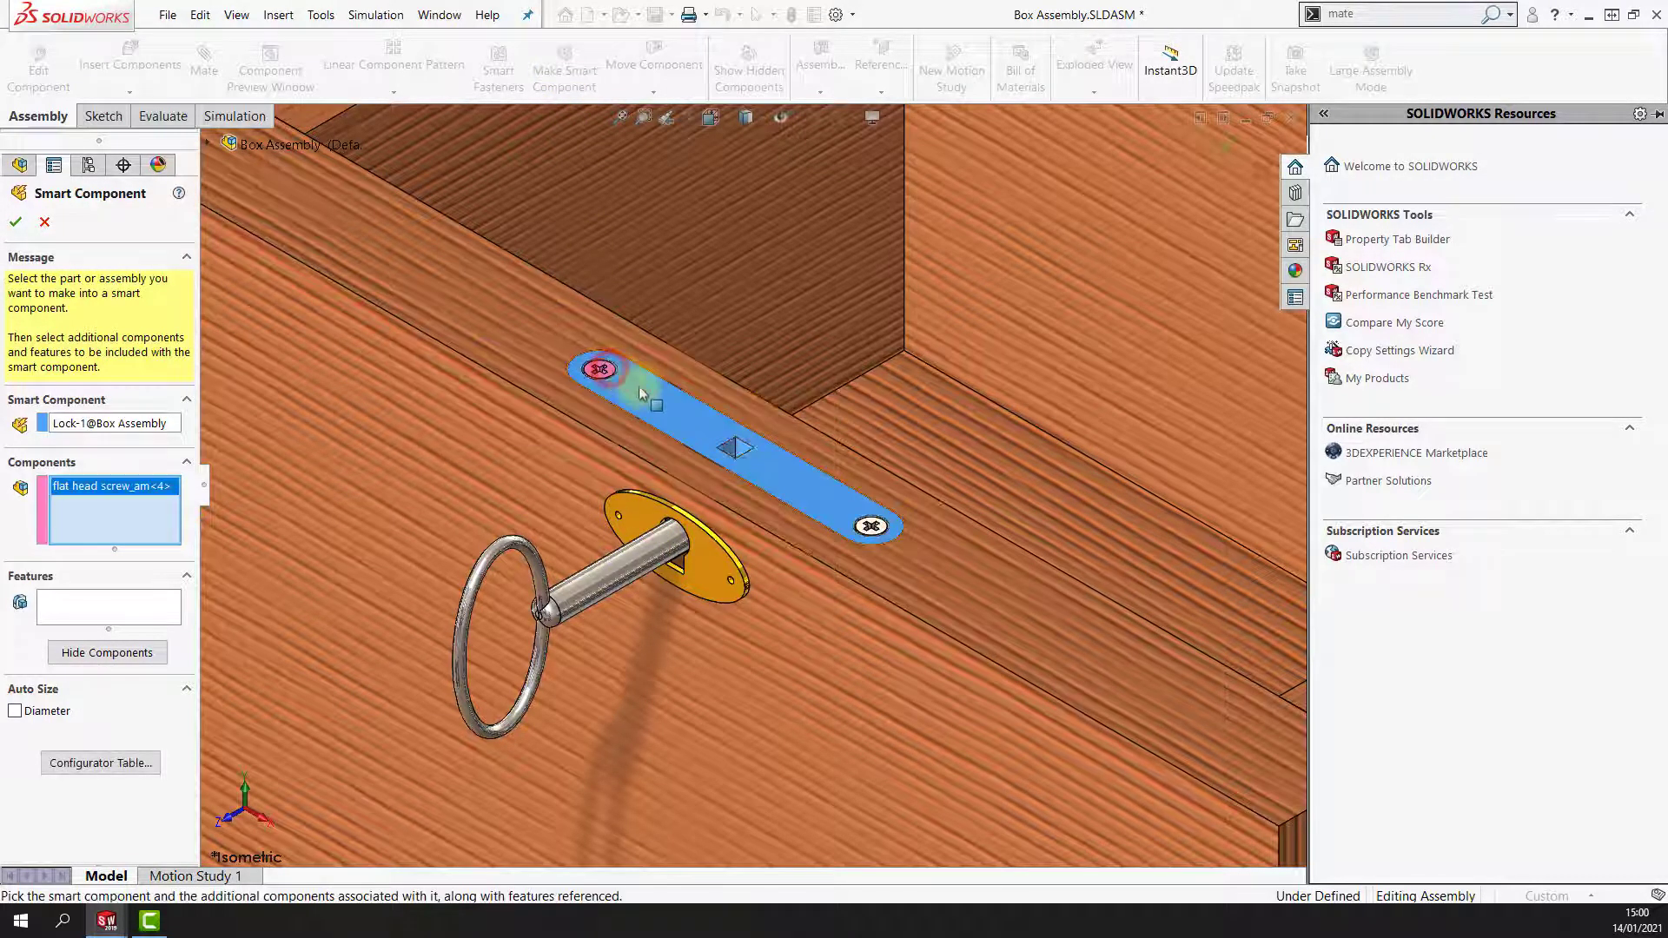
pyautogui.click(870, 524)
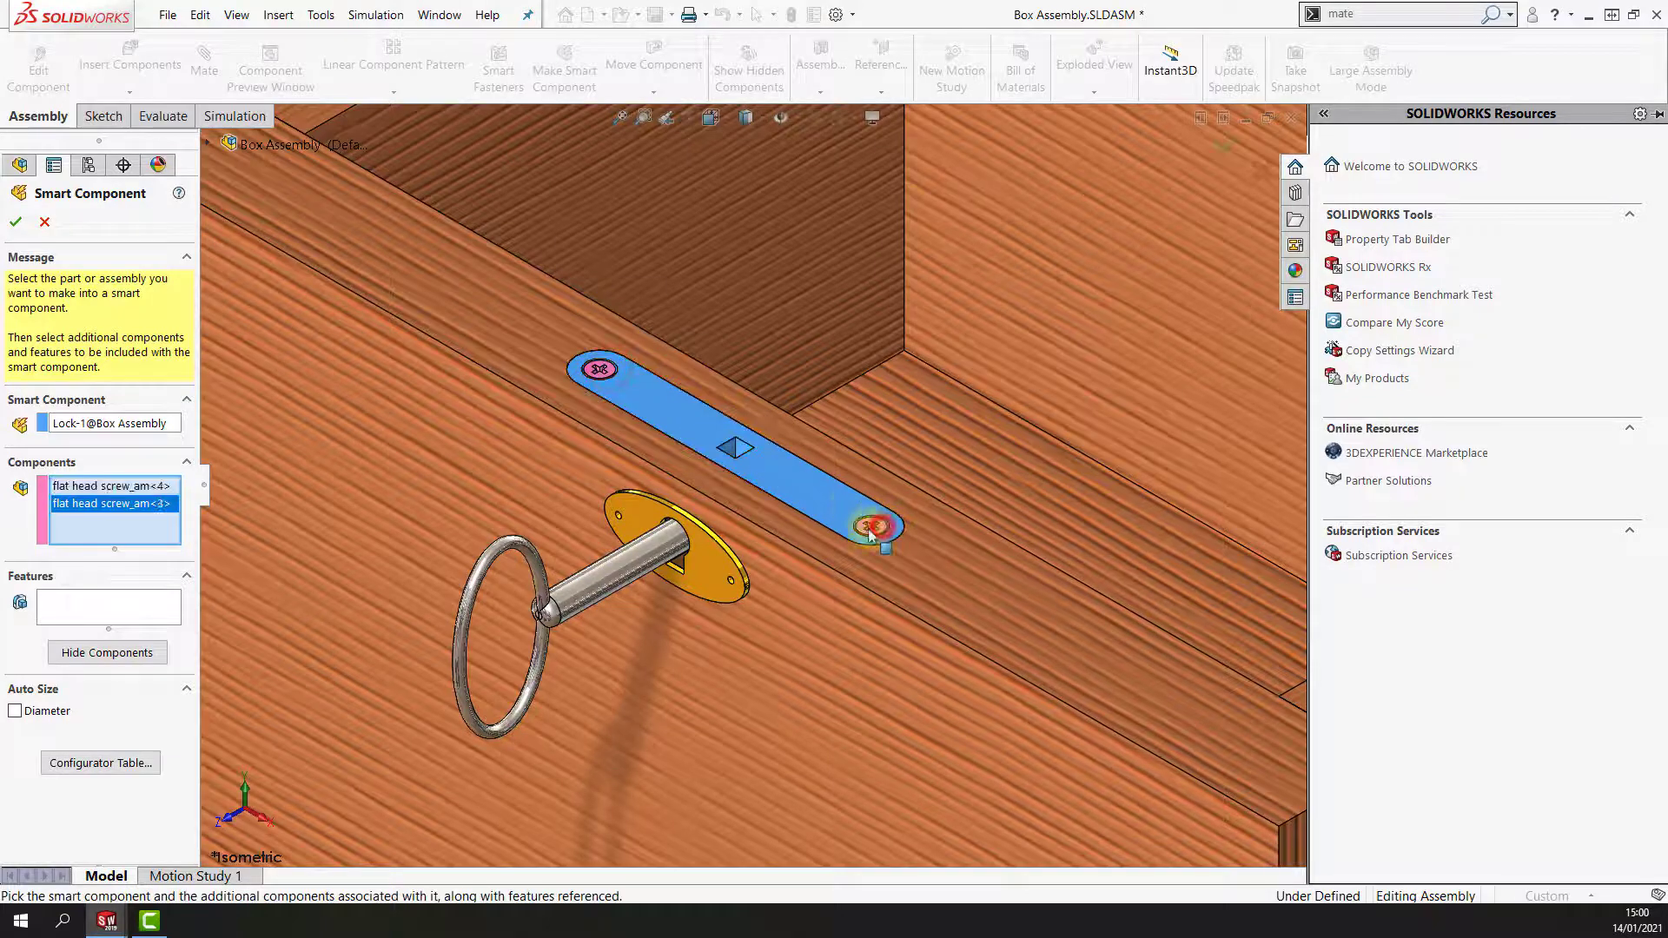
pyautogui.click(711, 562)
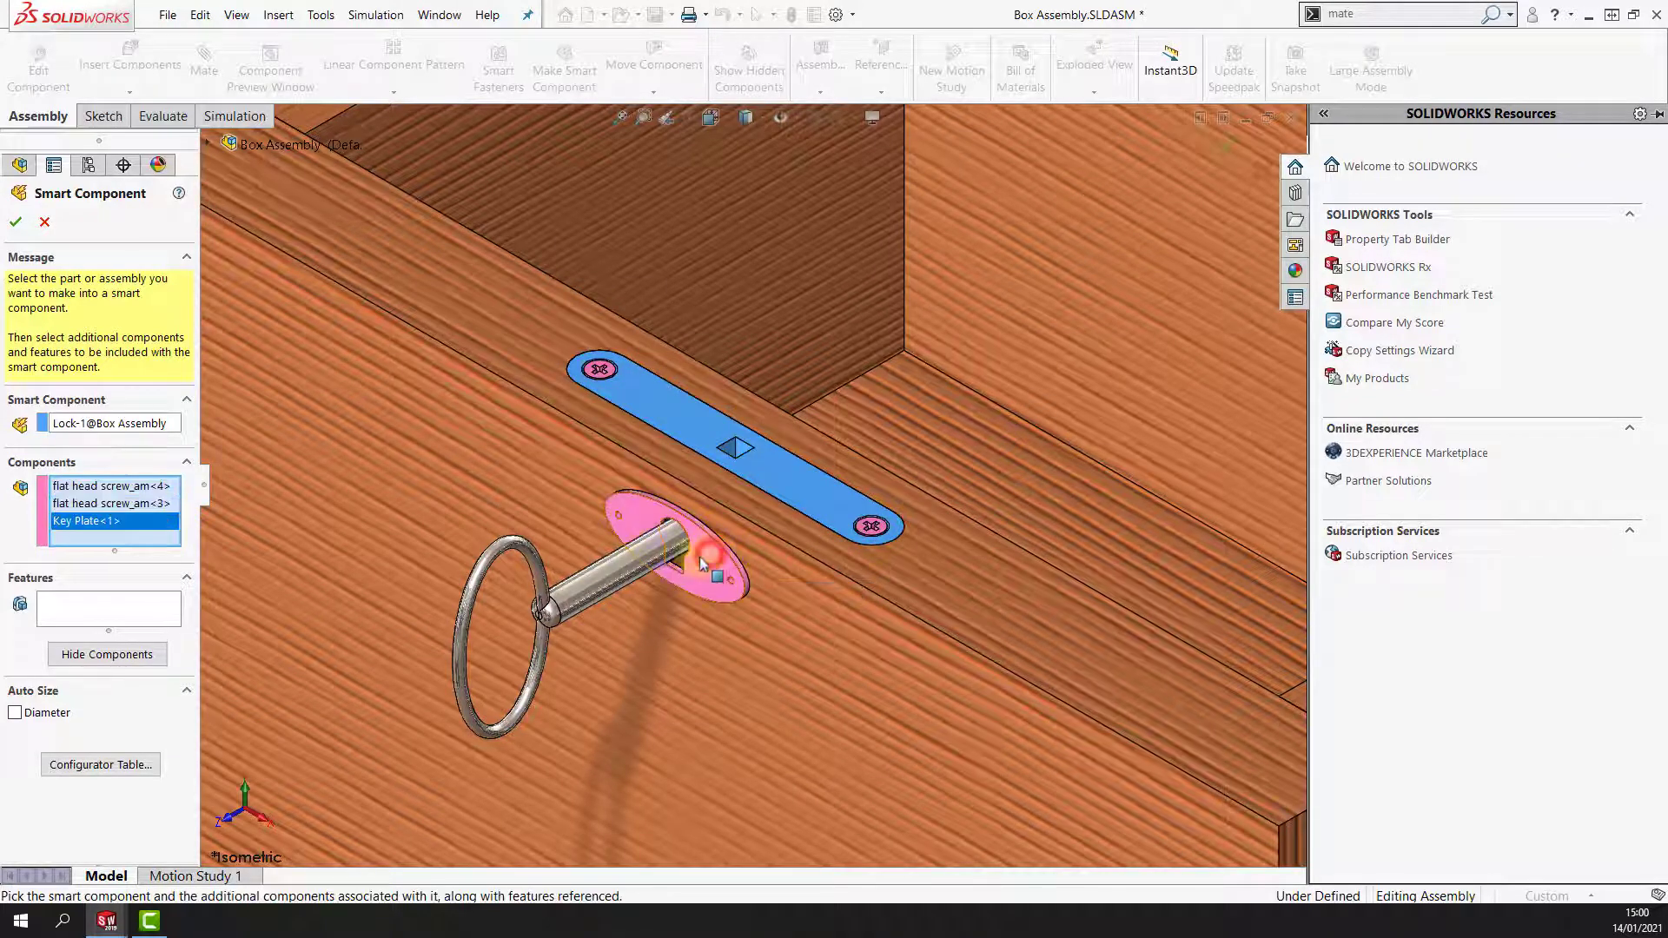
pyautogui.click(585, 587)
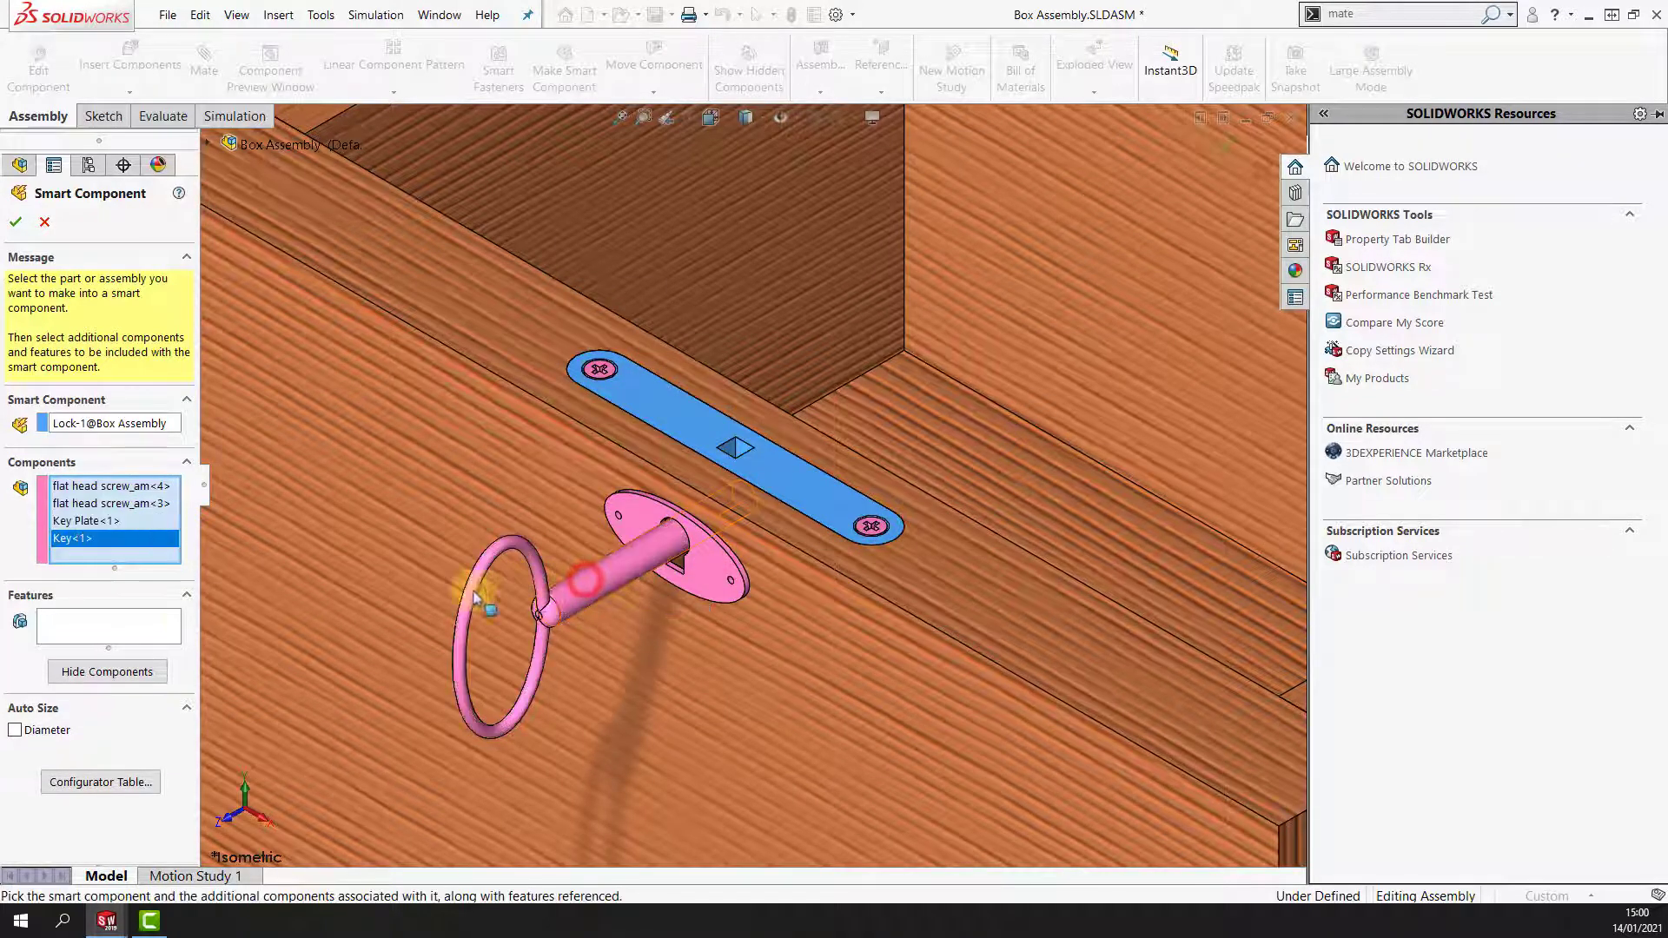
# Include the front panel's plate recess, lock body pocket and keyhole cuts as the lock's smart features and finish the smart component.
pyautogui.click(124, 627)
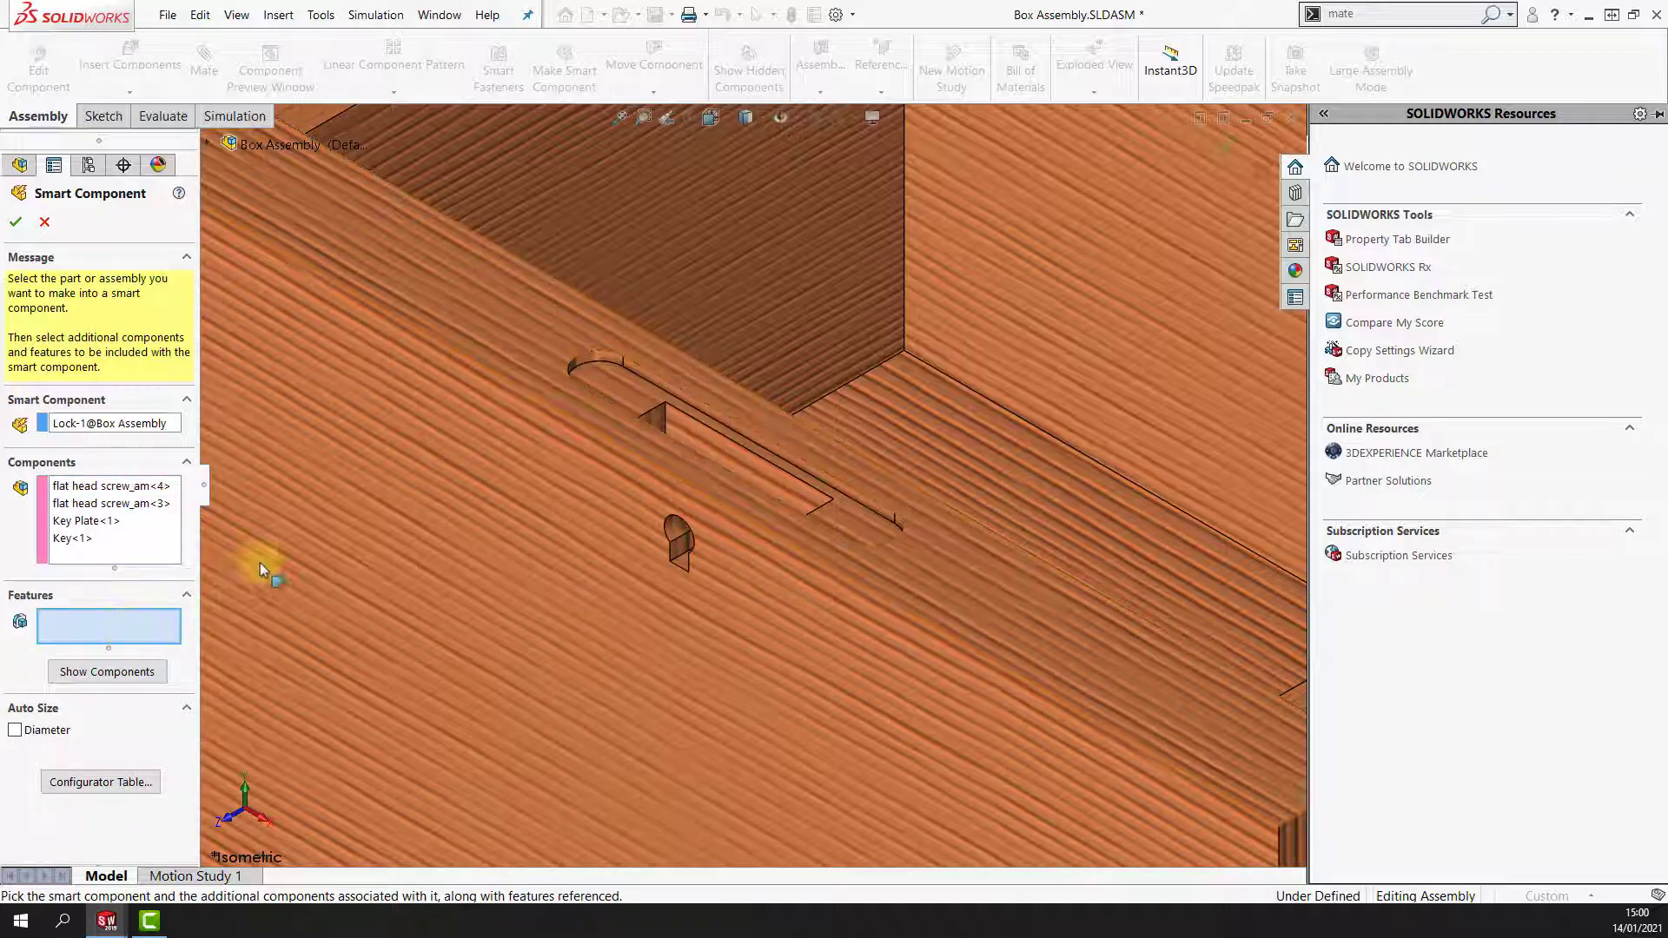
pyautogui.click(632, 396)
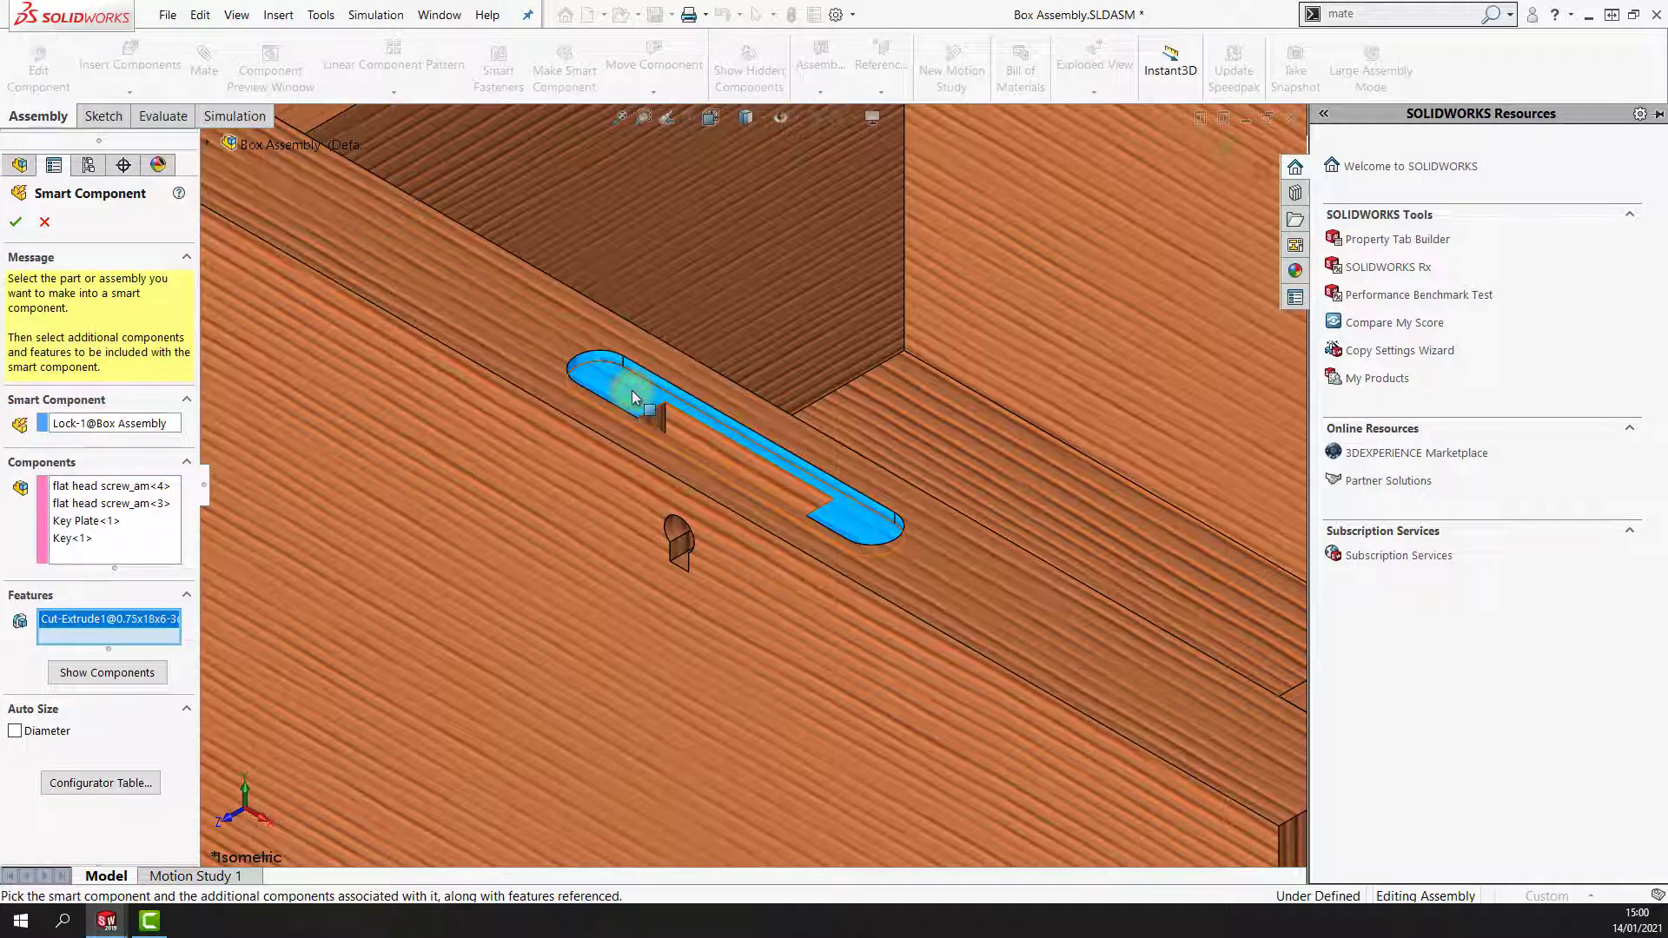
pyautogui.click(667, 418)
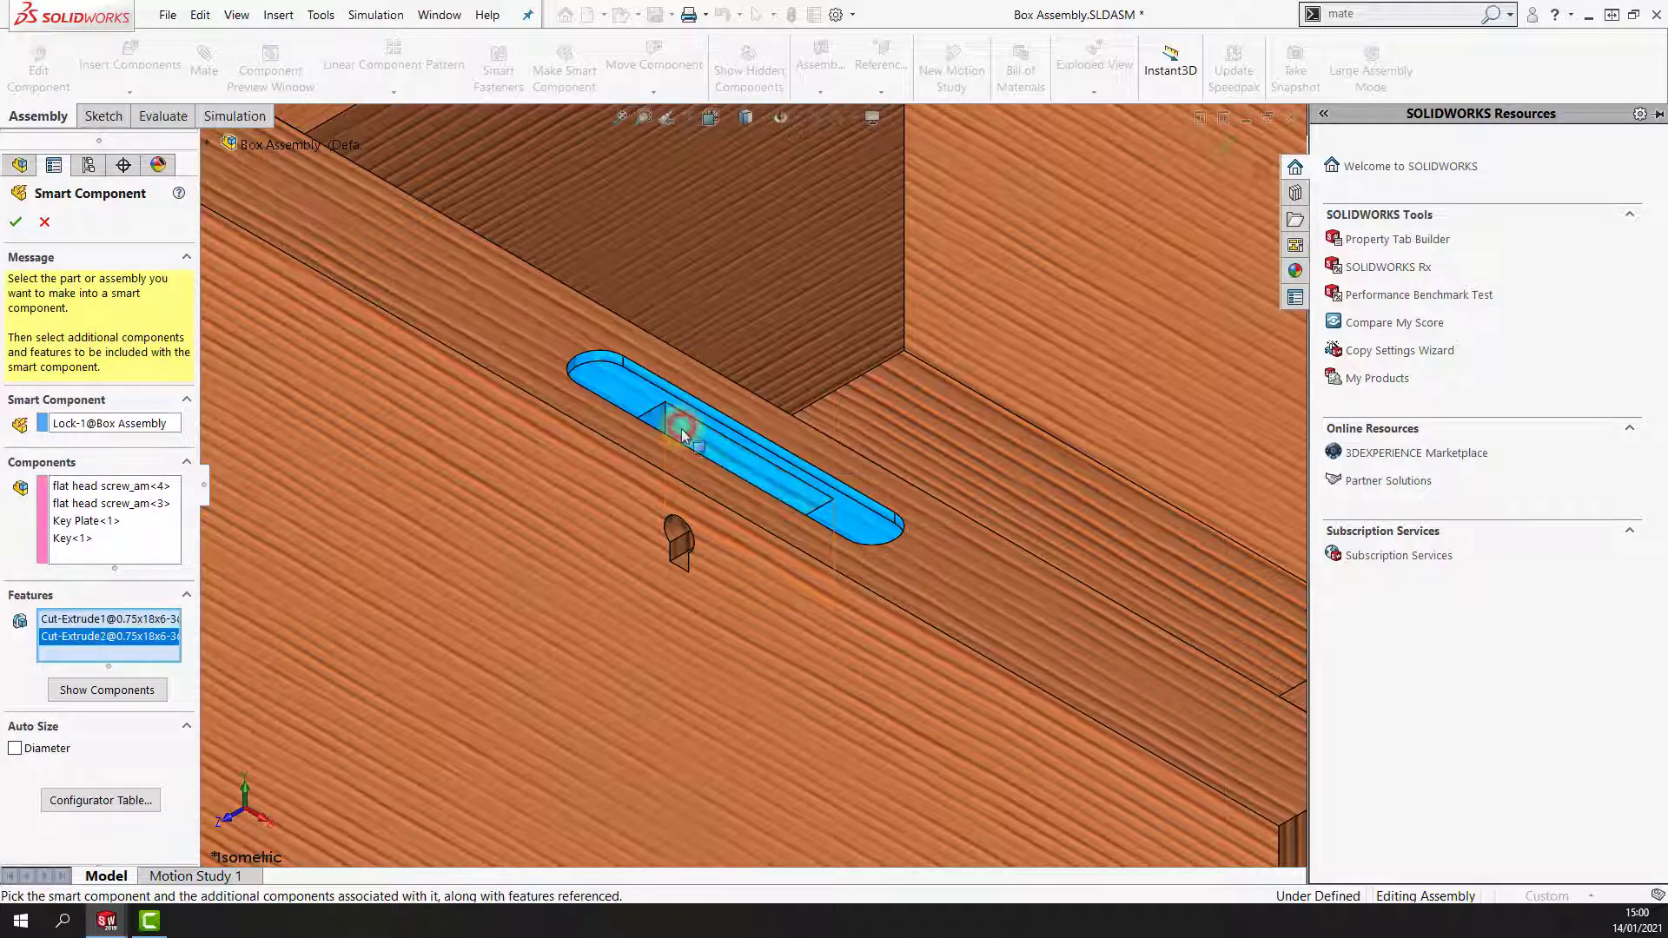
pyautogui.click(677, 528)
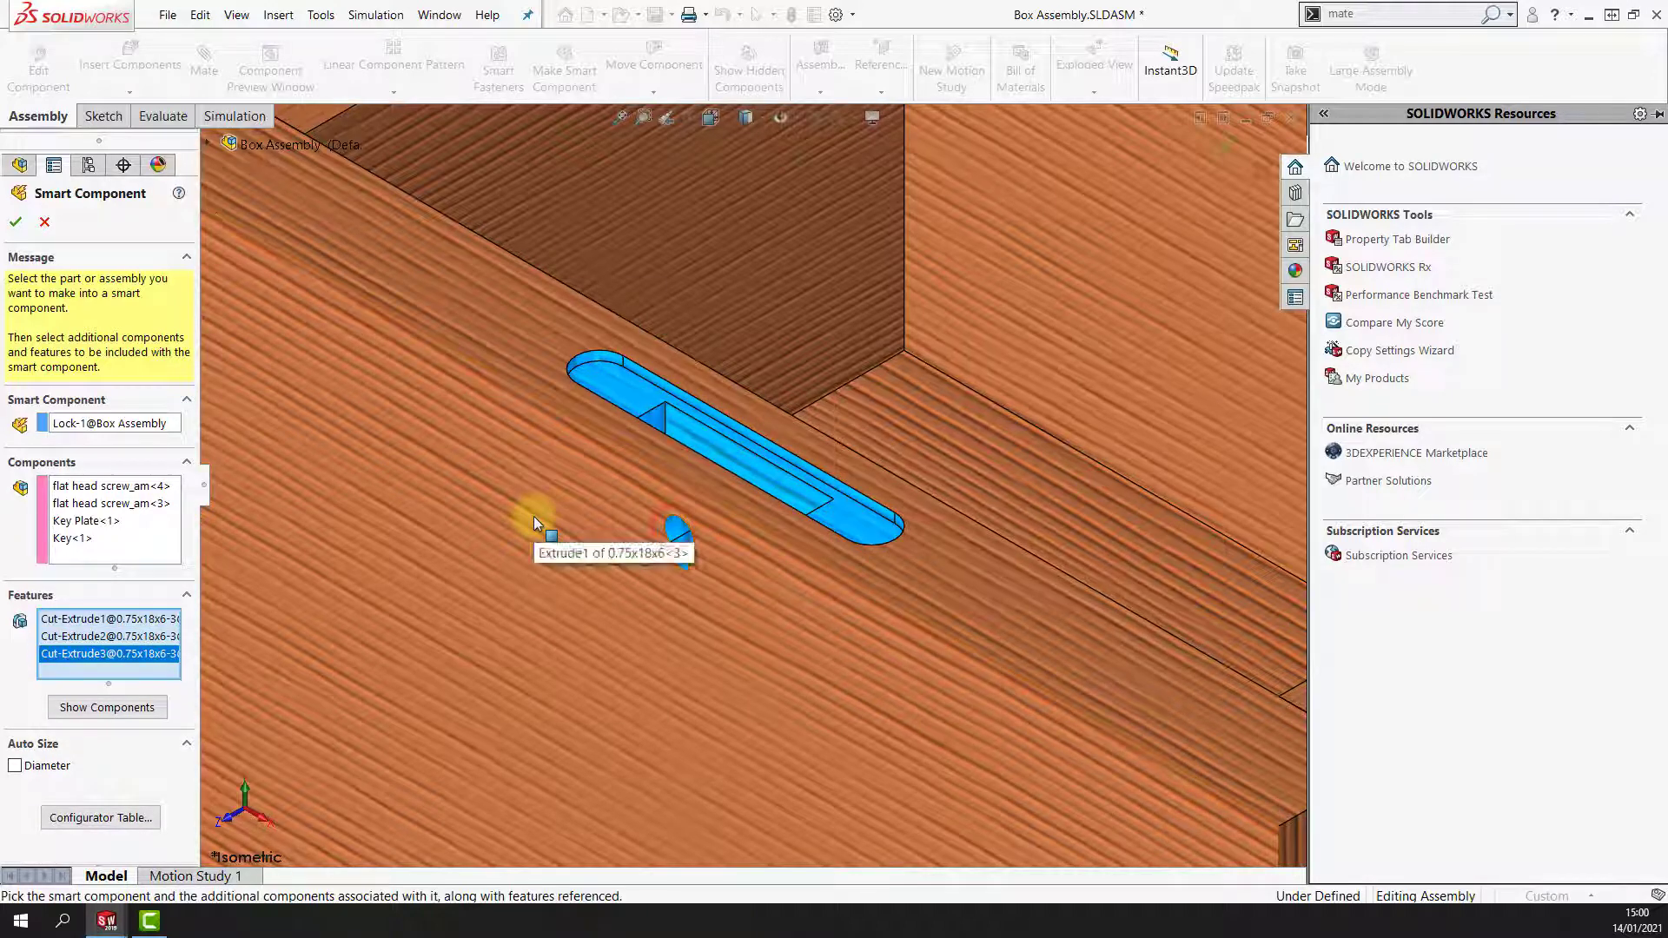
pyautogui.click(16, 225)
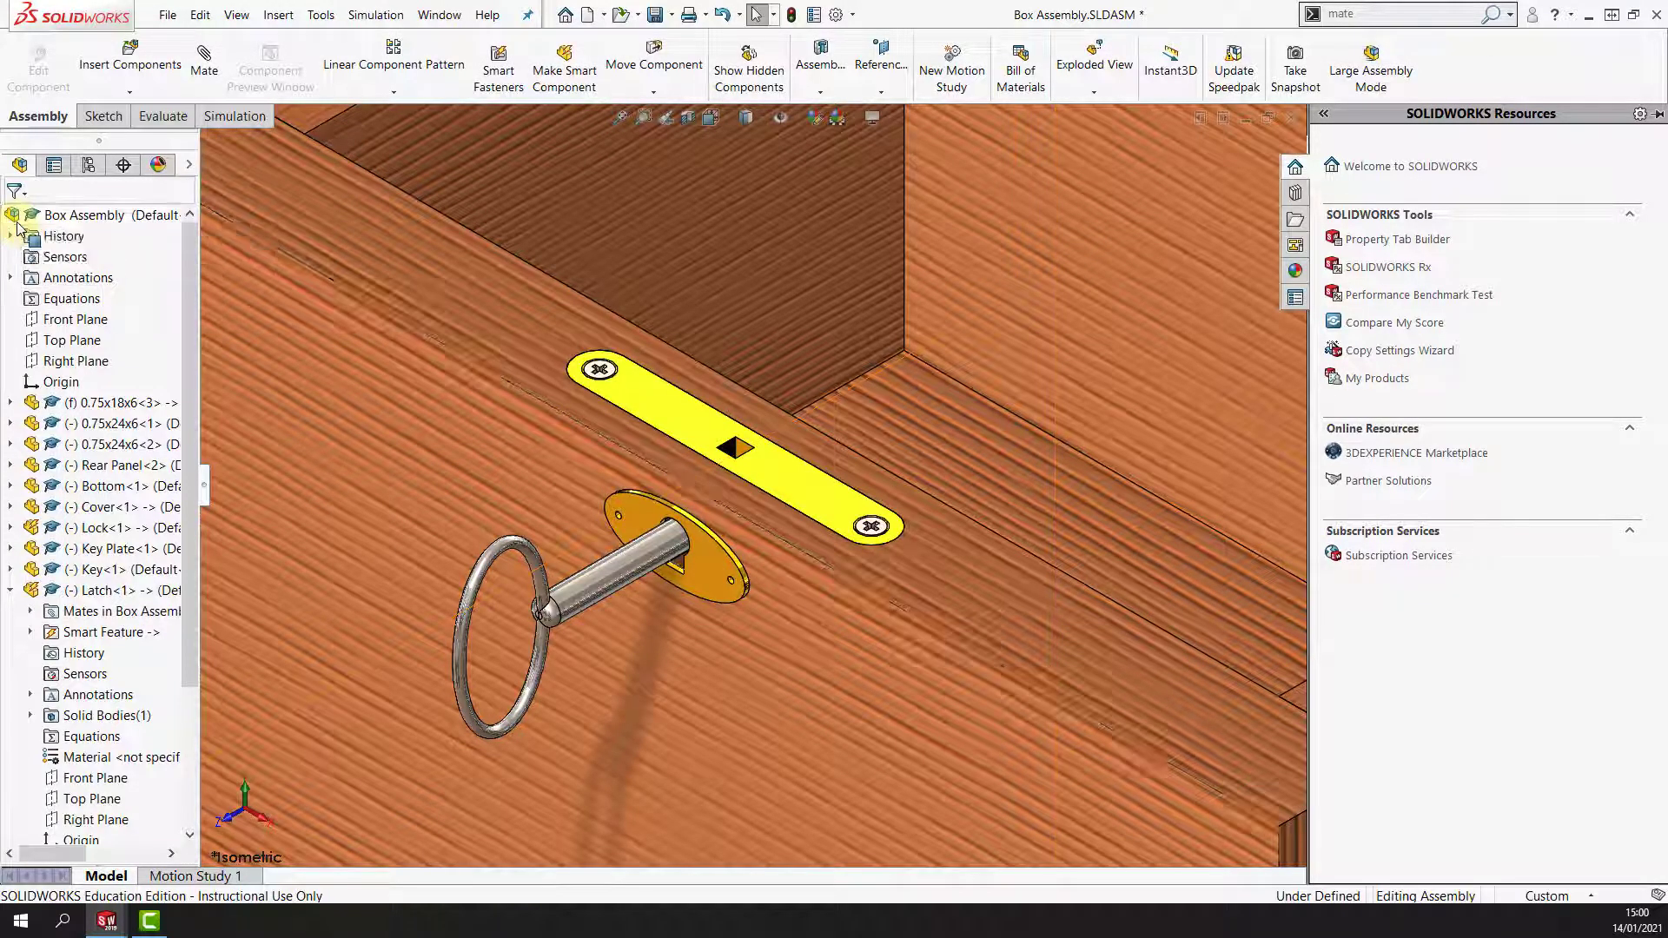
# Edit the lock in context and add a mate reference with the plate's outer face as primary entity, Coincident and Aligned, and return to the assembly.
pyautogui.click(653, 404)
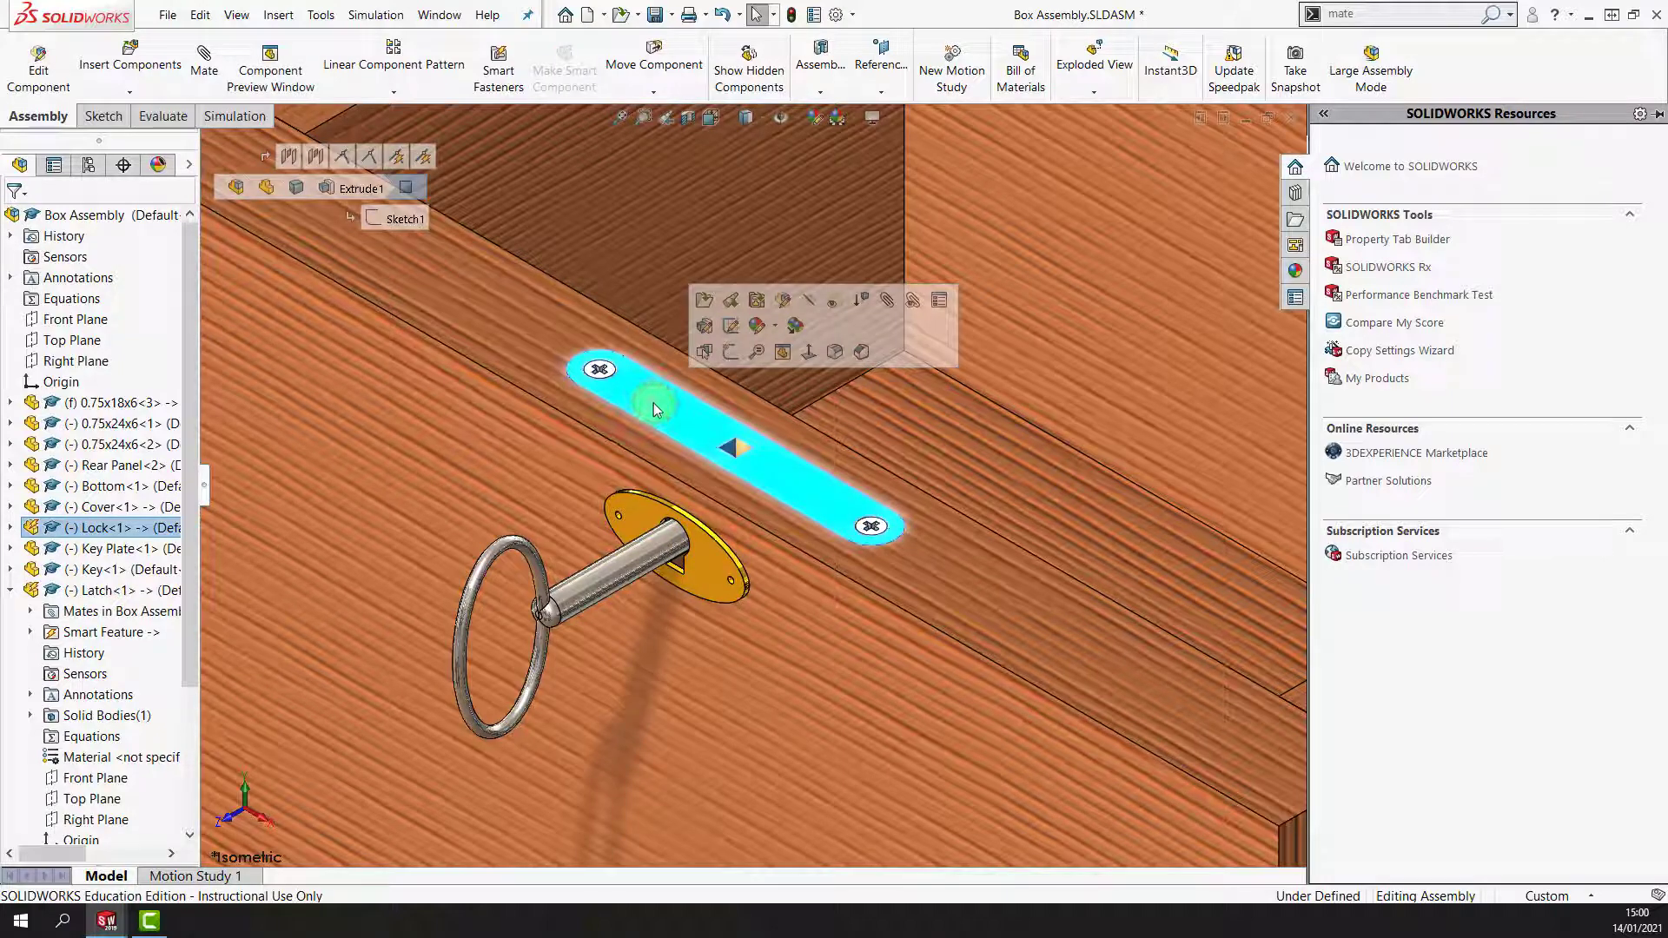
pyautogui.rightClick(653, 402)
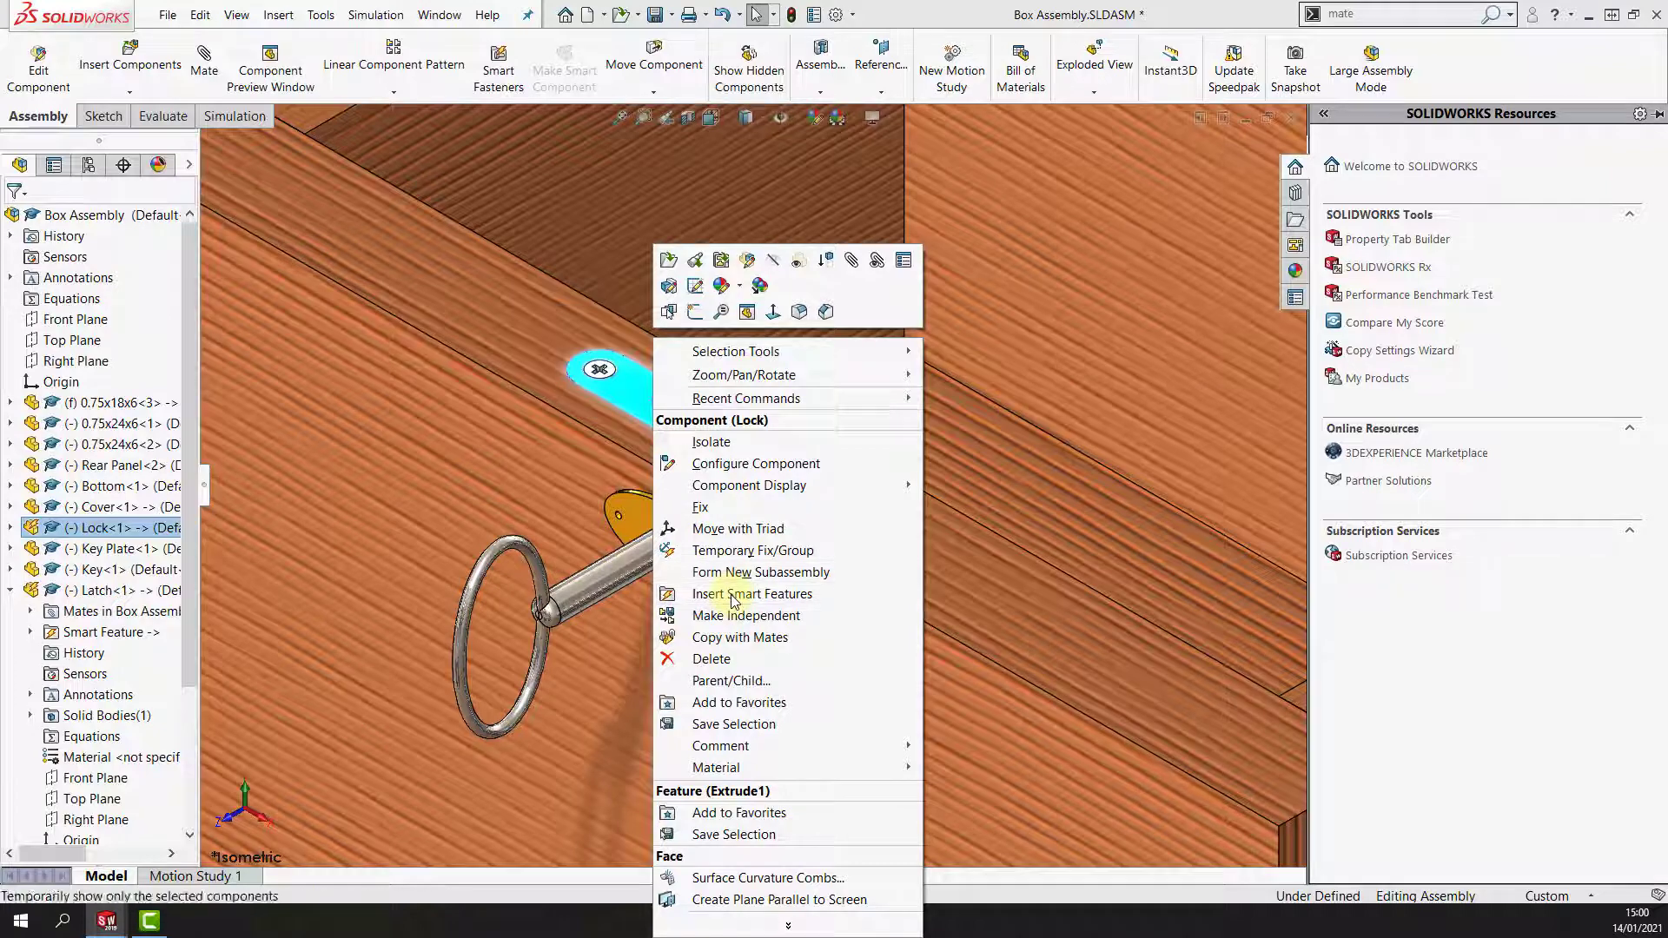
pyautogui.click(748, 263)
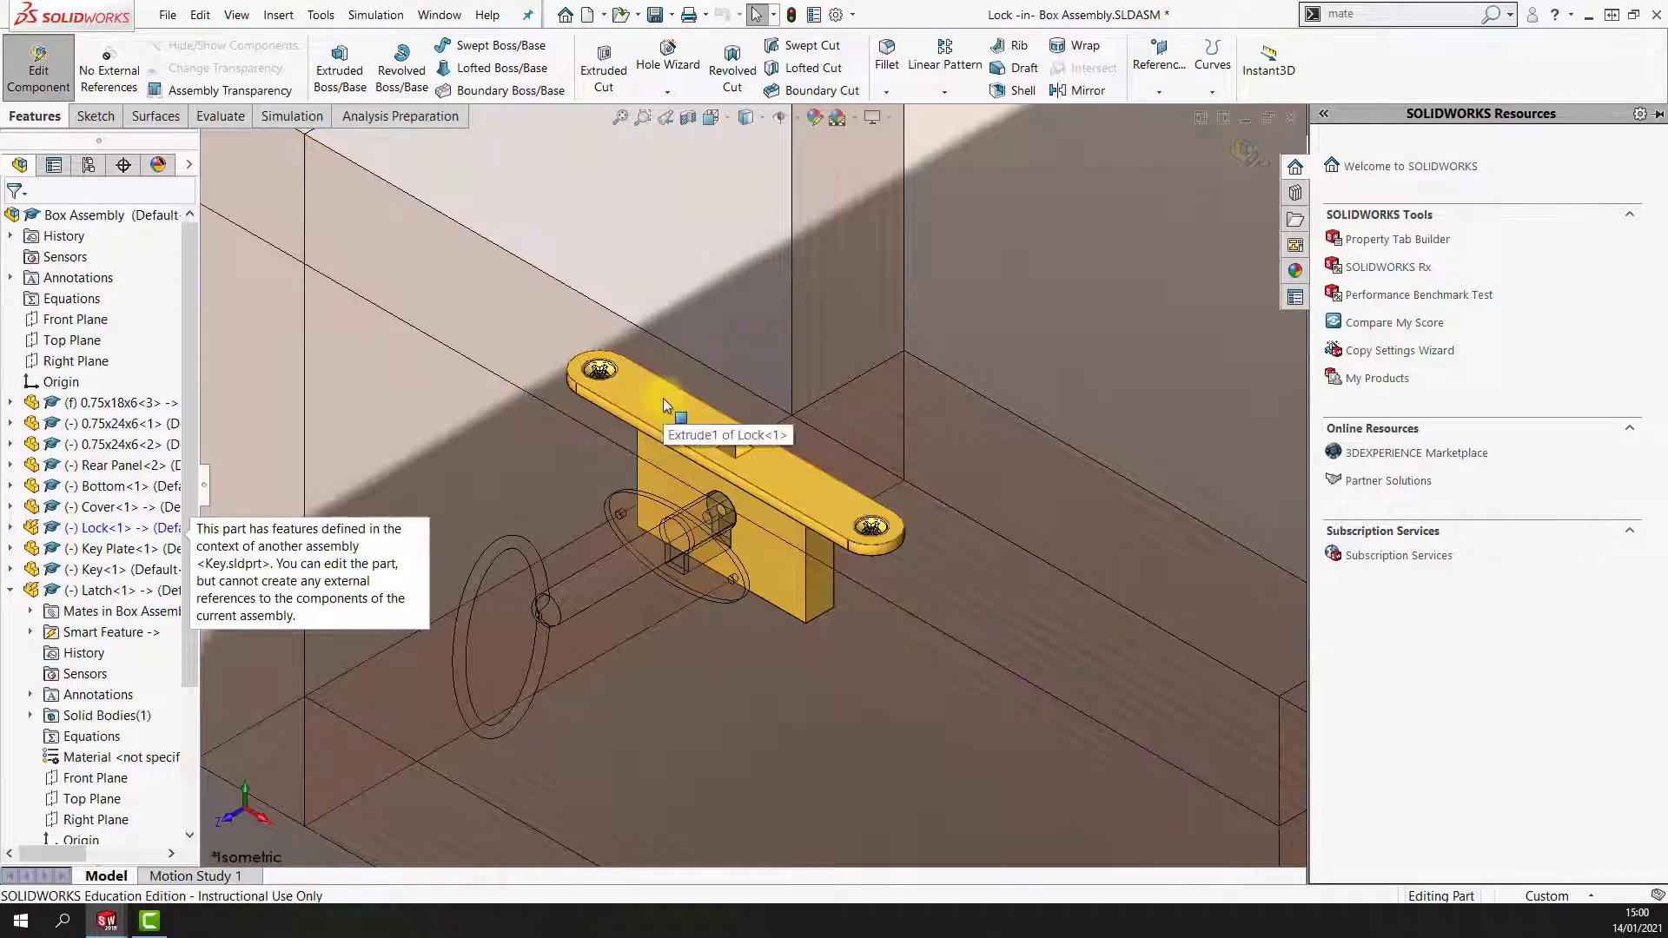
pyautogui.click(1159, 92)
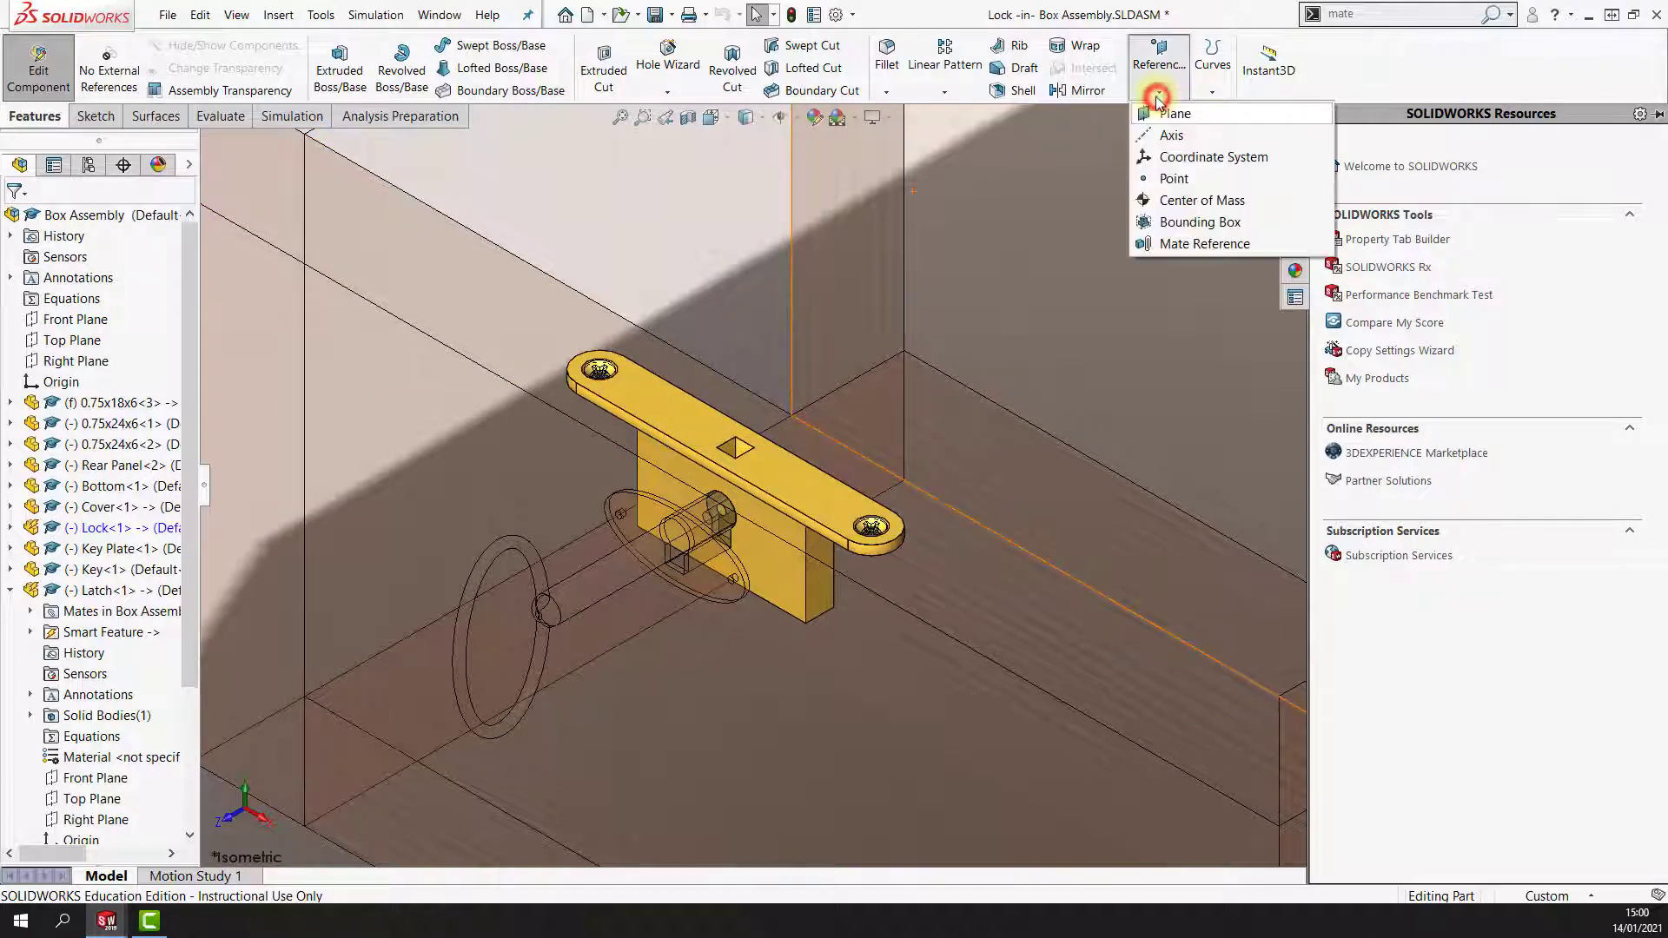
pyautogui.click(1197, 246)
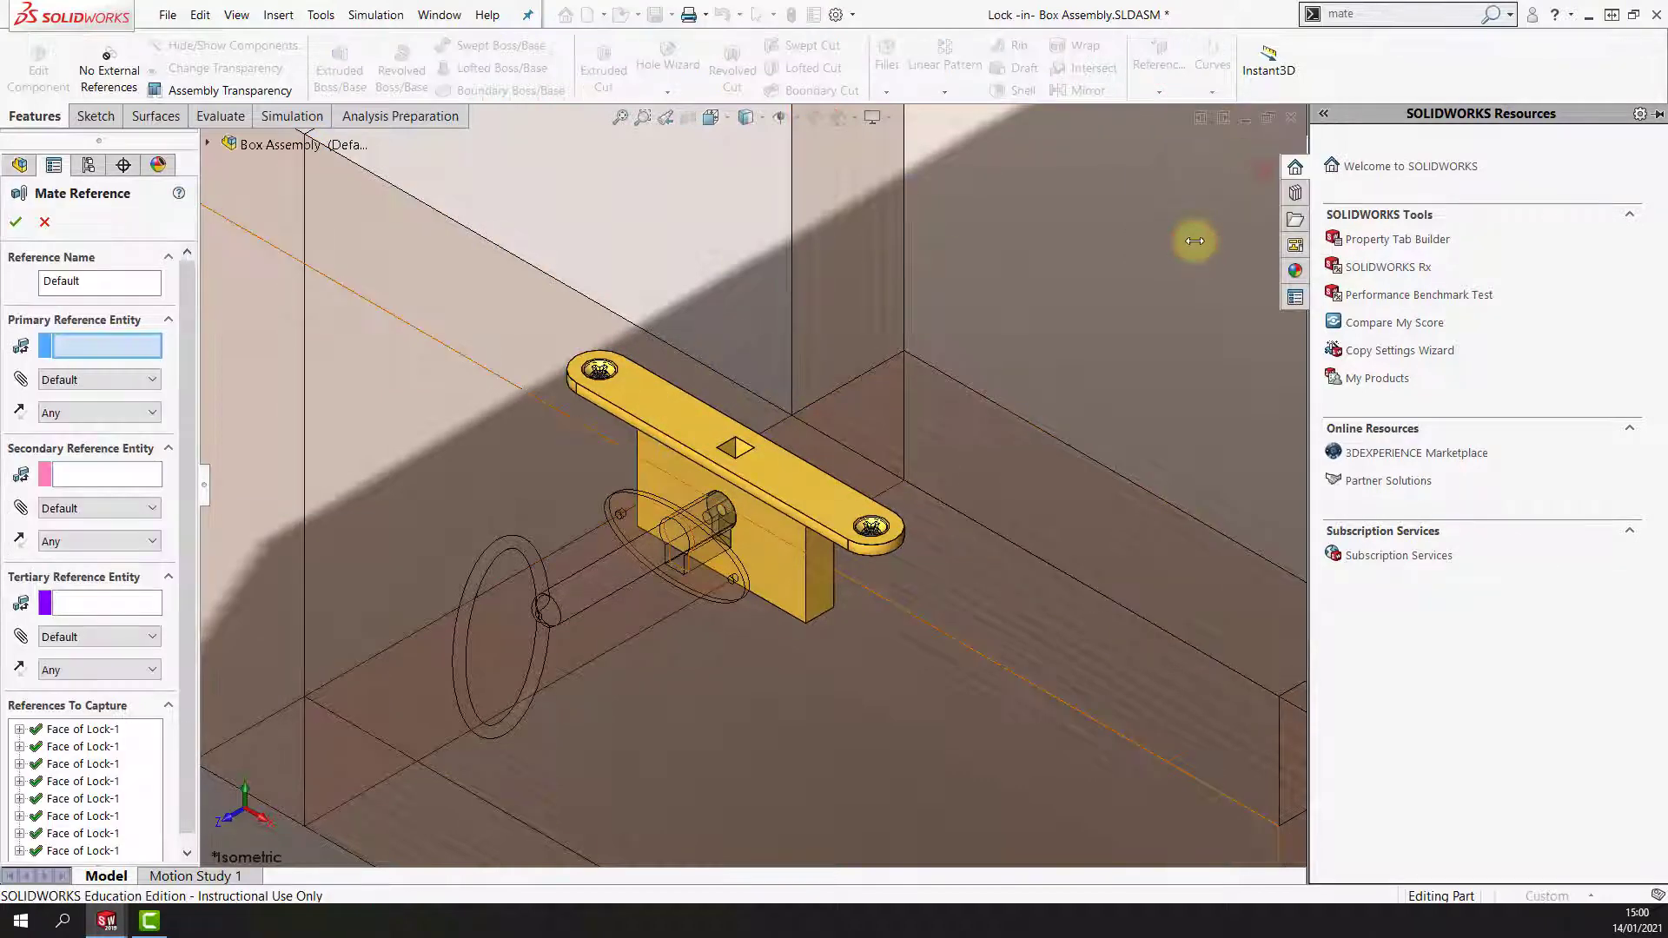
pyautogui.click(75, 764)
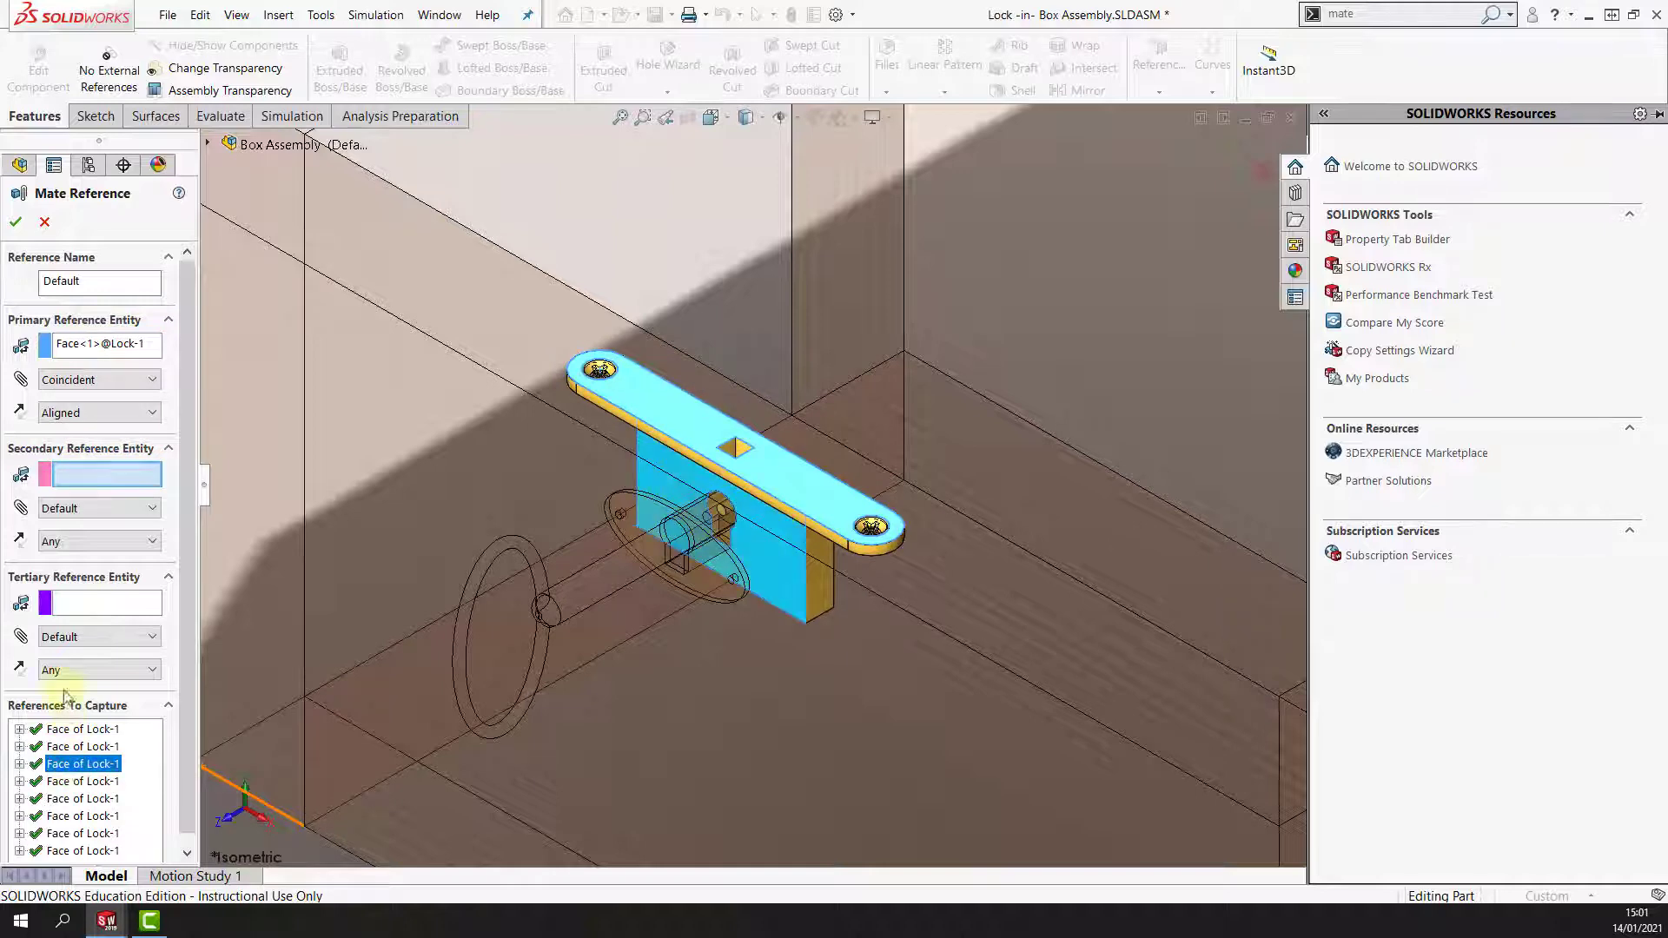
pyautogui.click(14, 224)
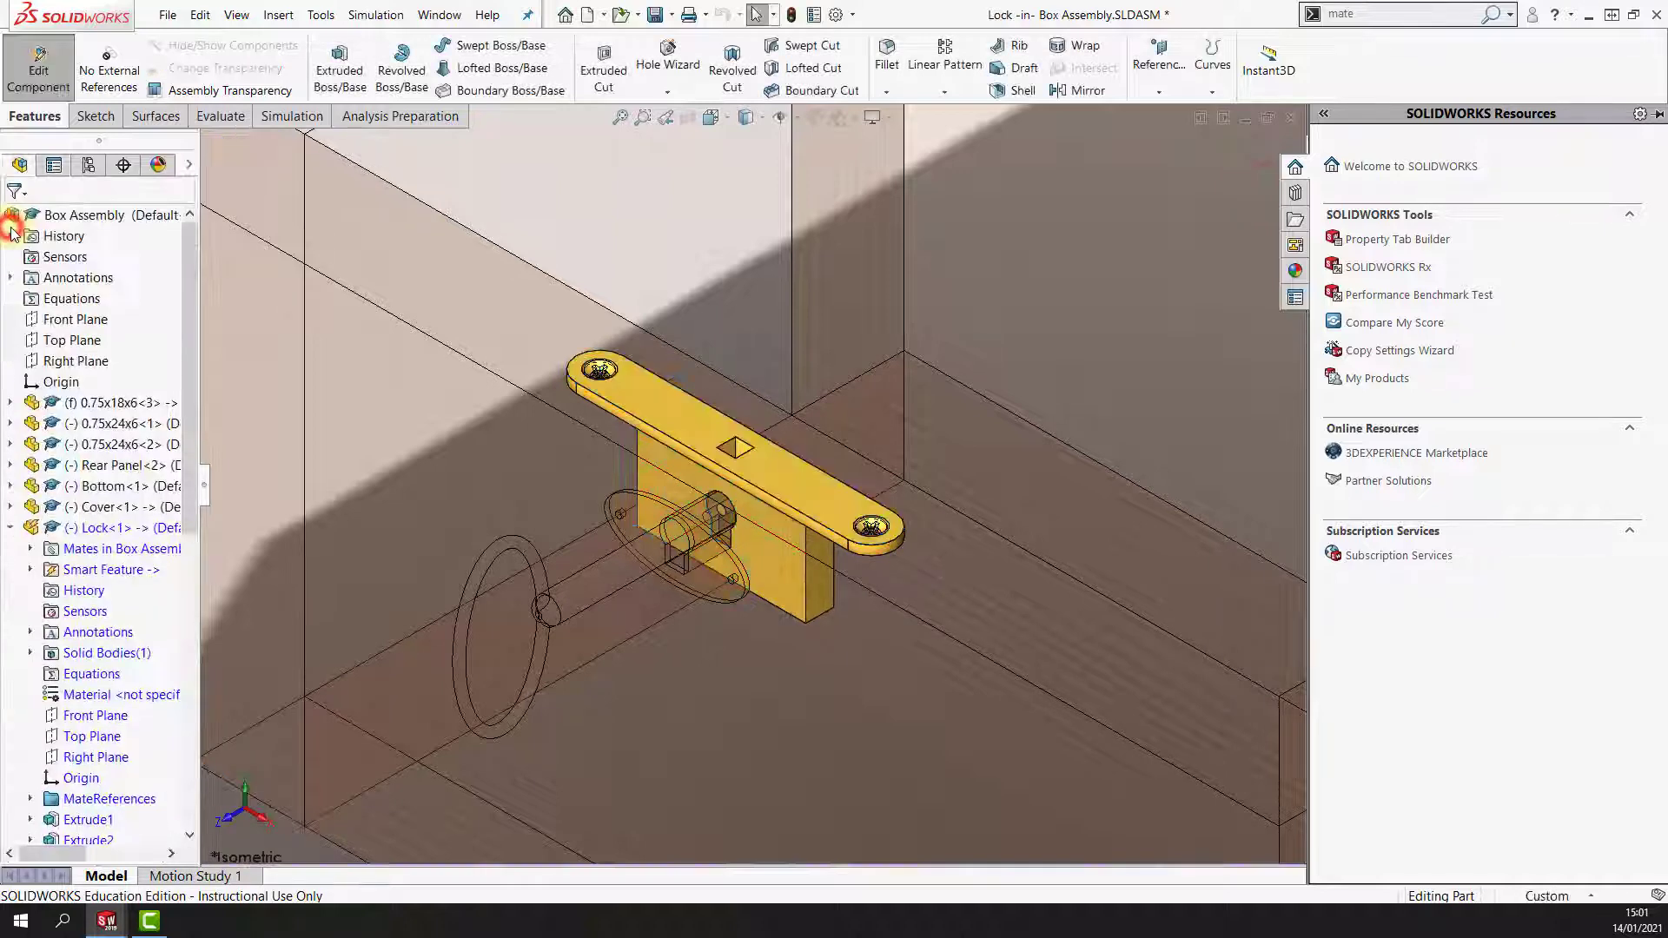
pyautogui.click(1244, 154)
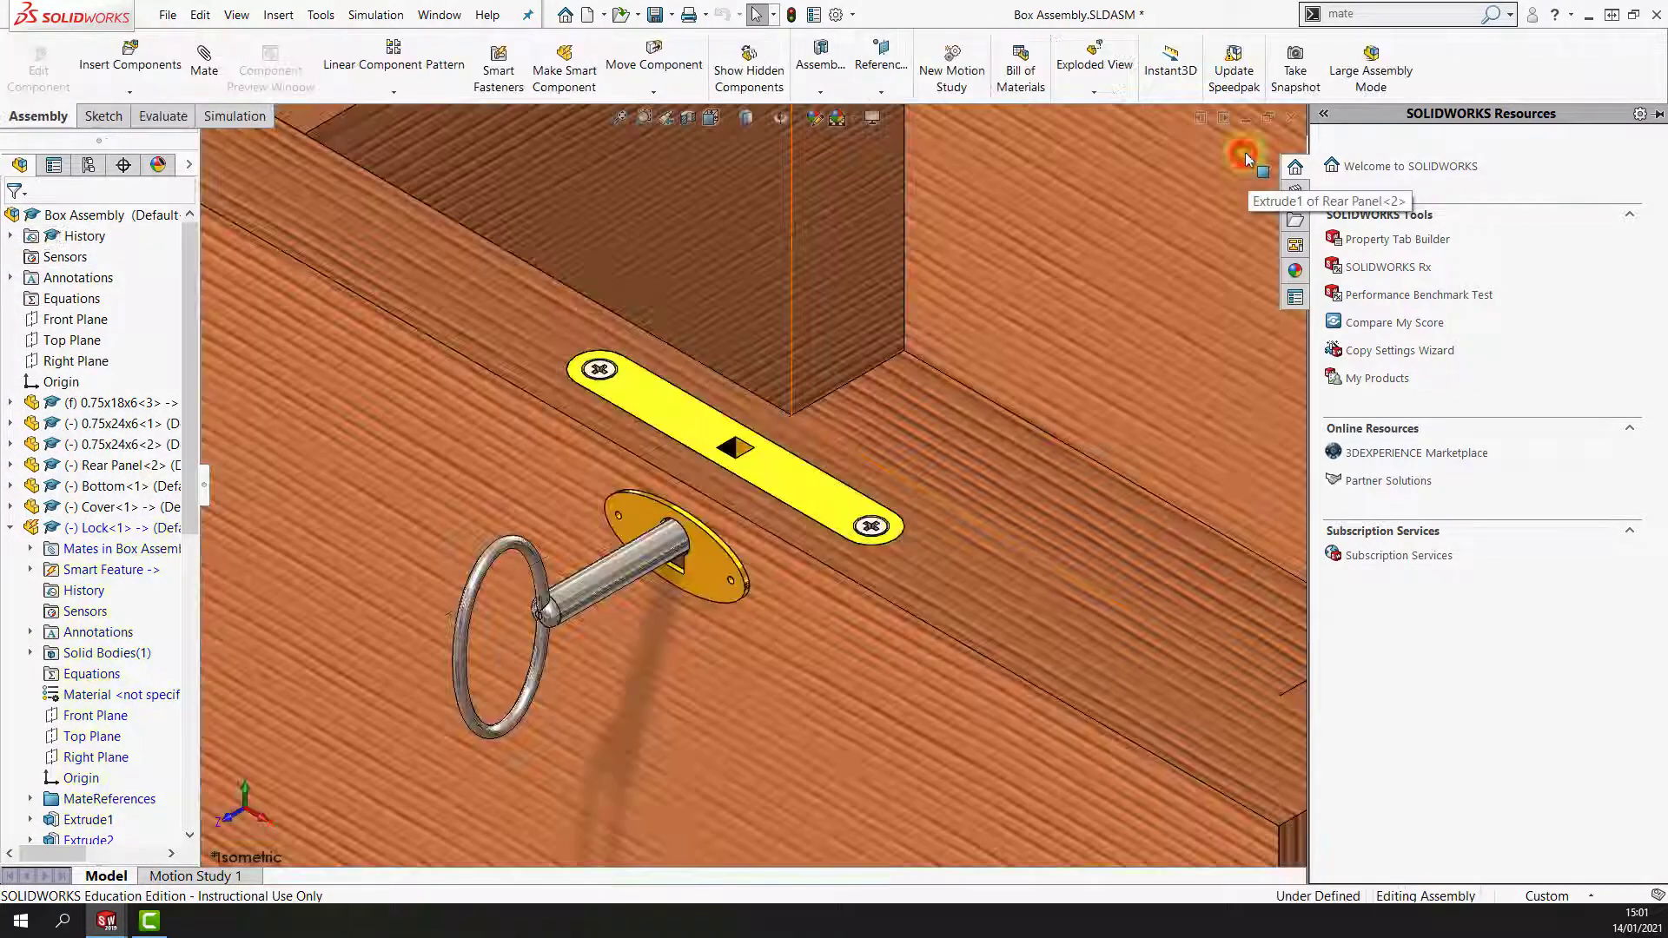
# Save the Box Assembly, switch to Test.SLDASM and rebuild it.
pyautogui.click(653, 15)
pyautogui.press('f')
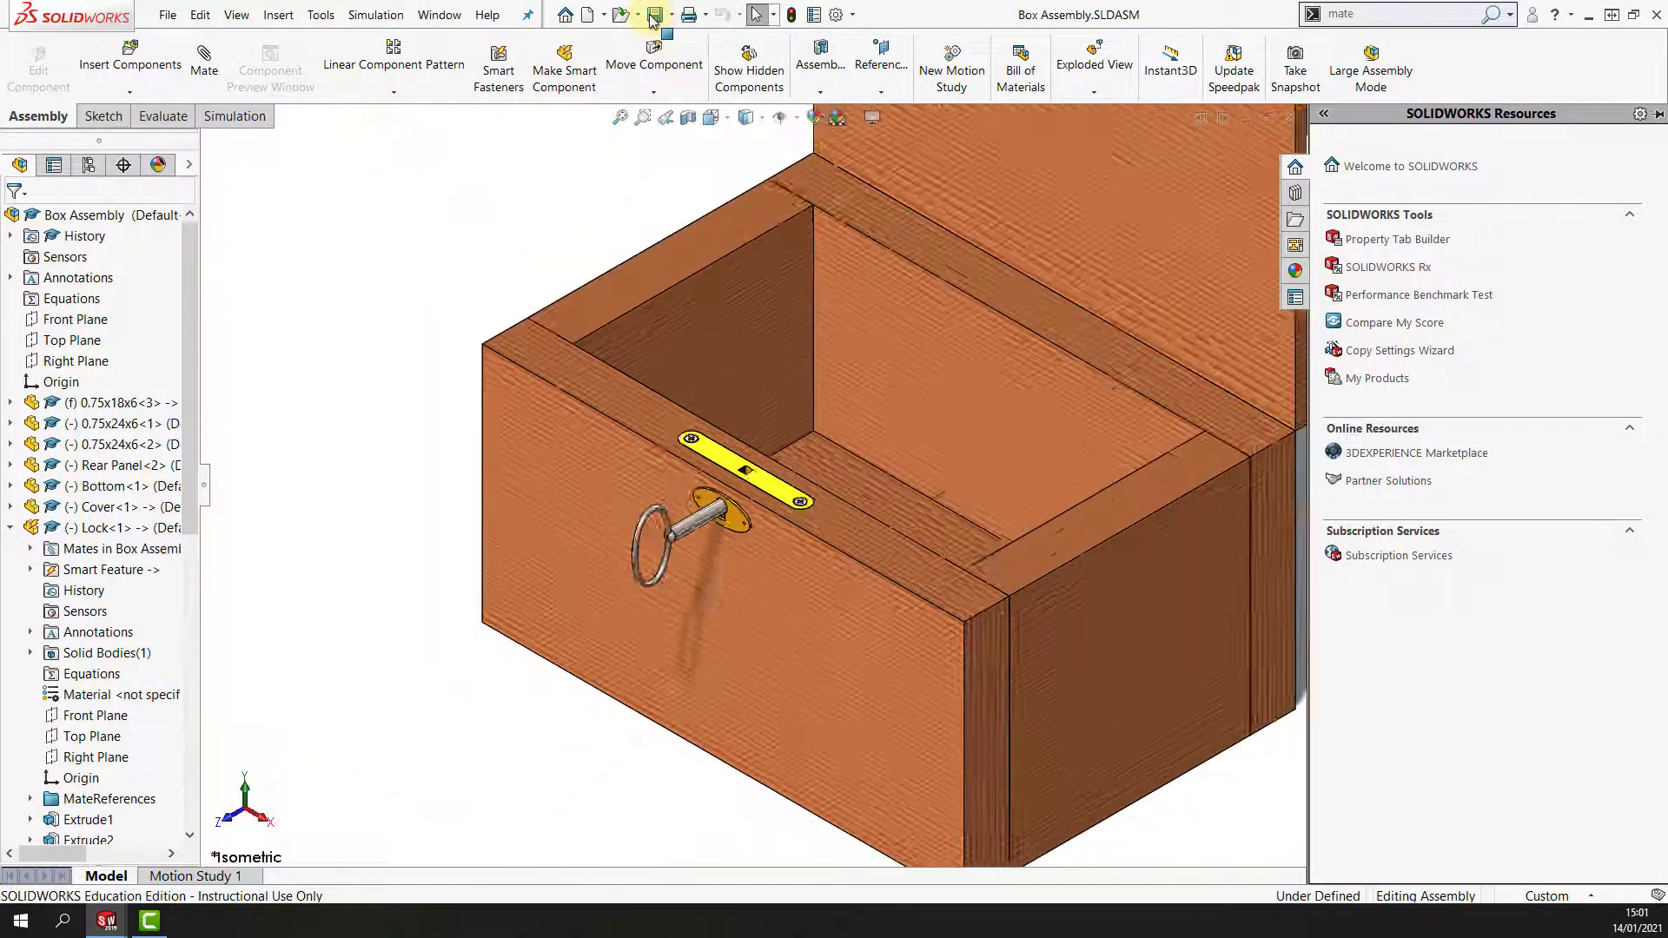
pyautogui.click(439, 15)
pyautogui.click(486, 260)
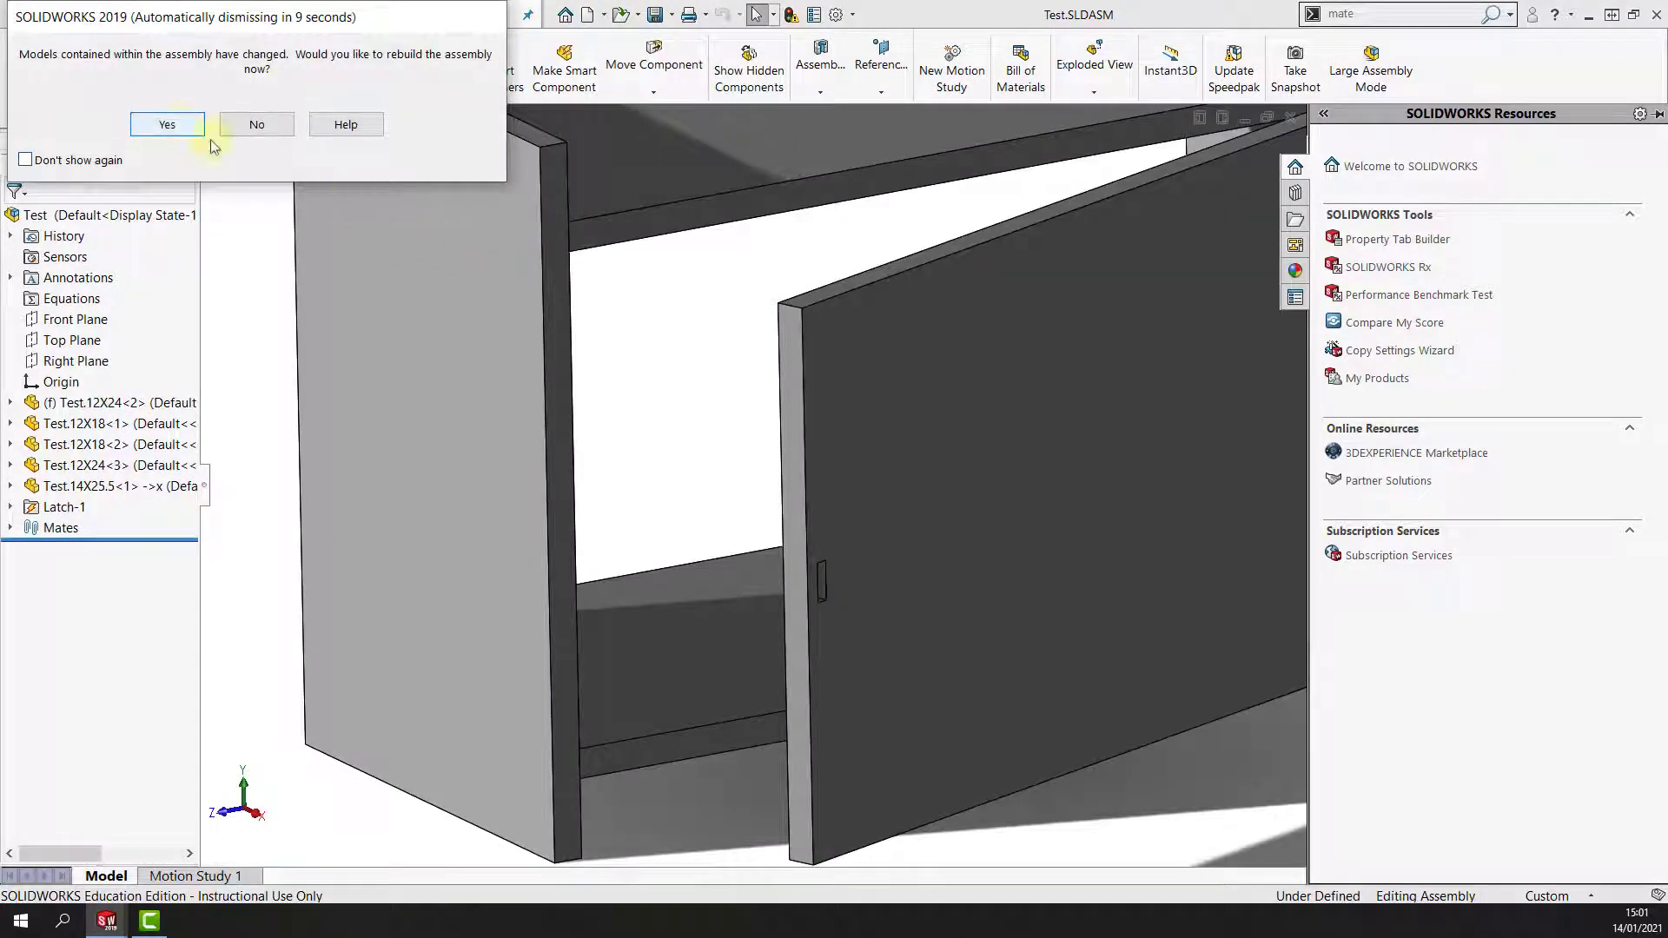
pyautogui.click(168, 124)
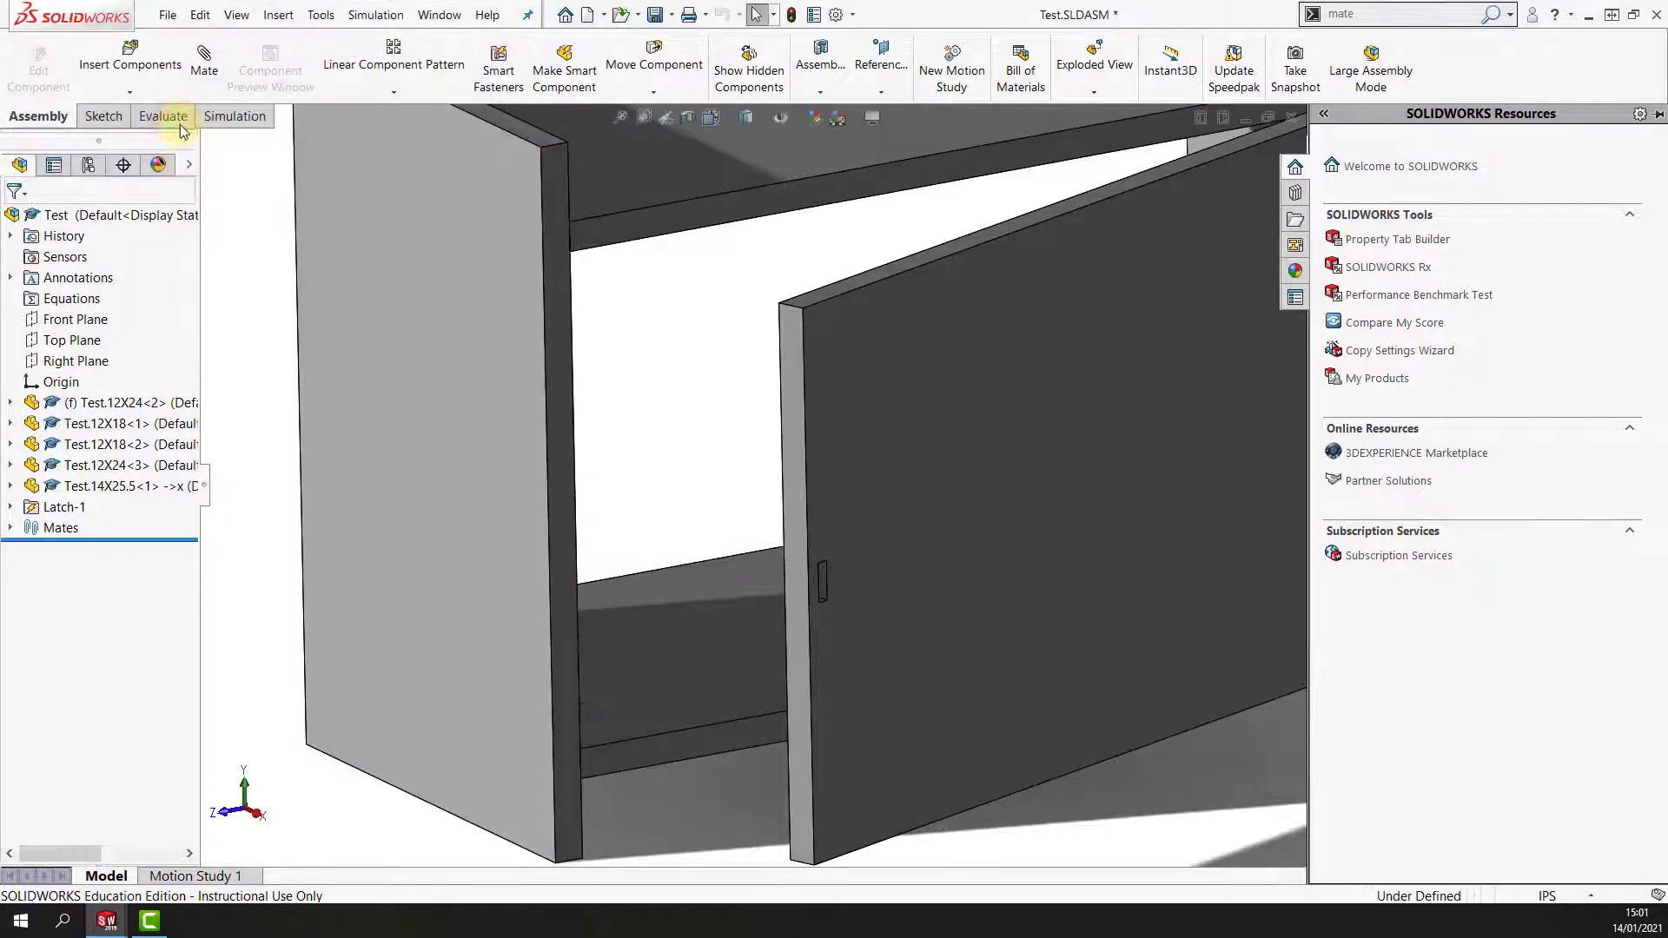
# Insert Lock.SLDPRT on the front edge face of the cabinet's side panel with a coincident mate and flipped alignment.
pyautogui.scroll(-2, 484, 428)
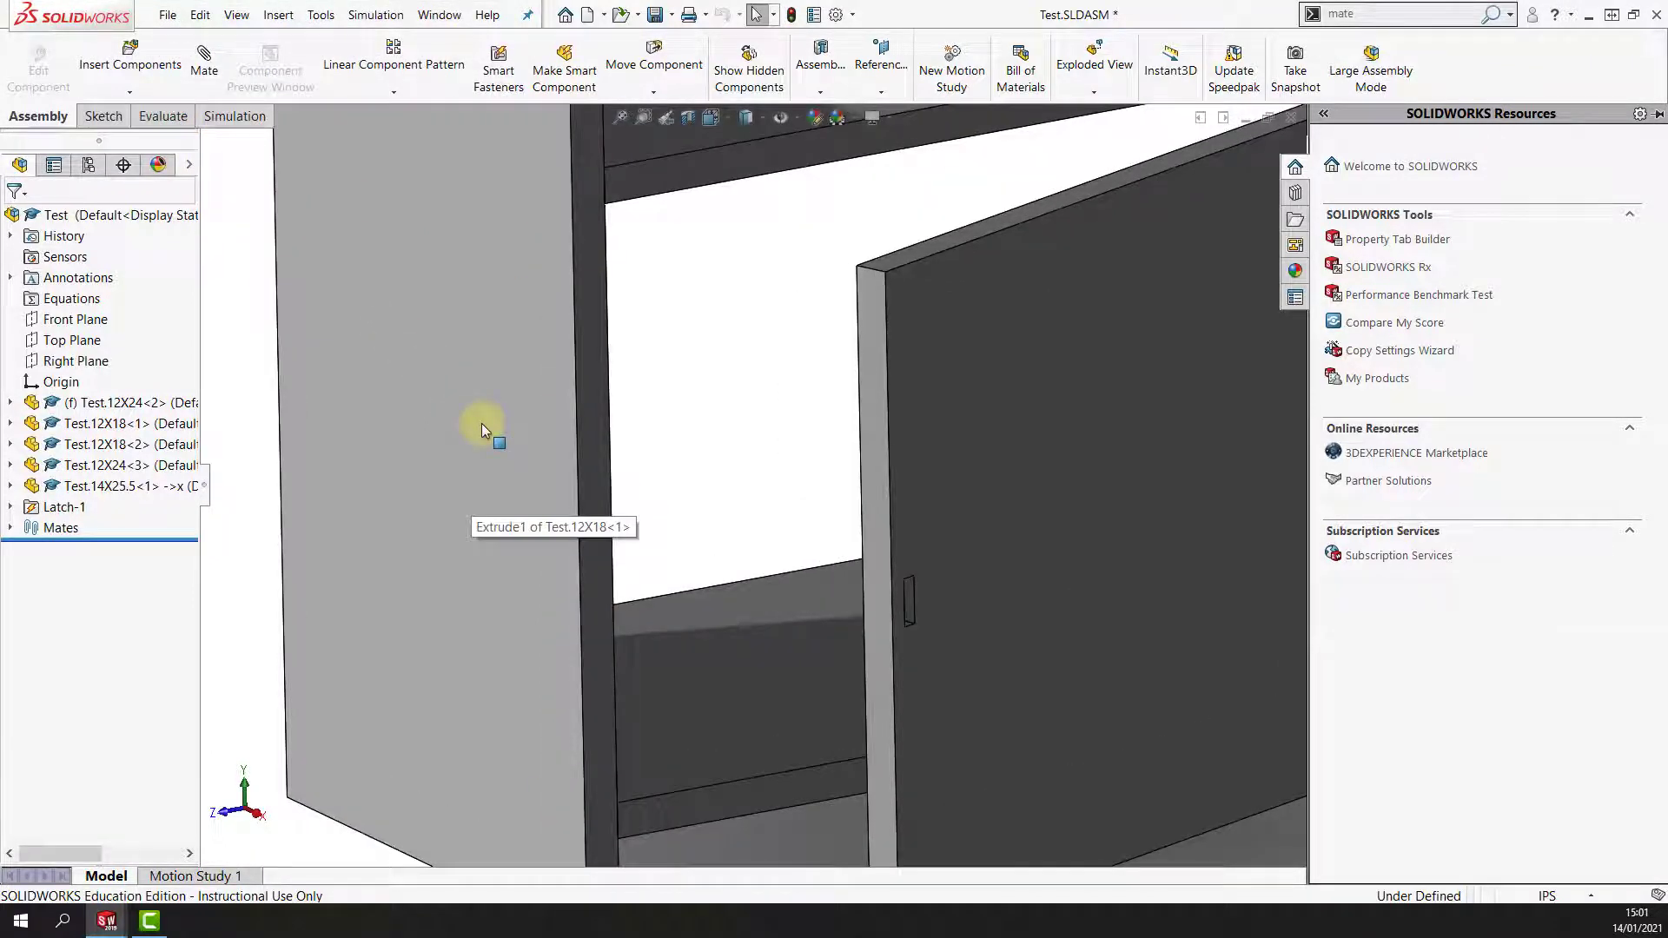
pyautogui.click(131, 65)
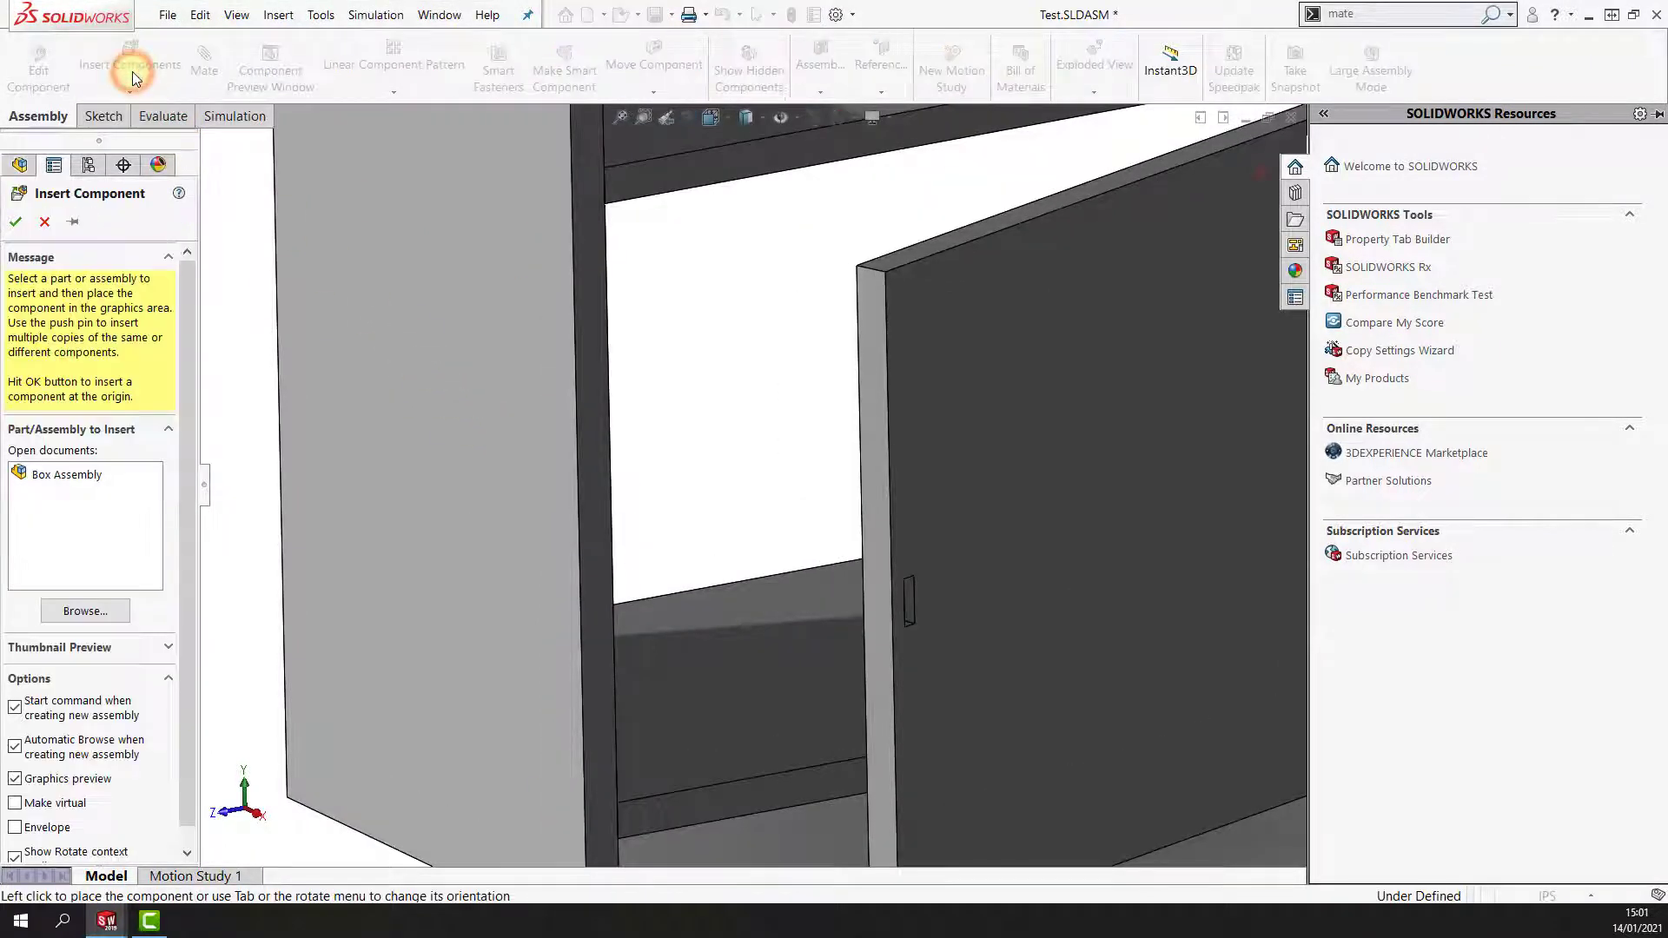
pyautogui.click(85, 610)
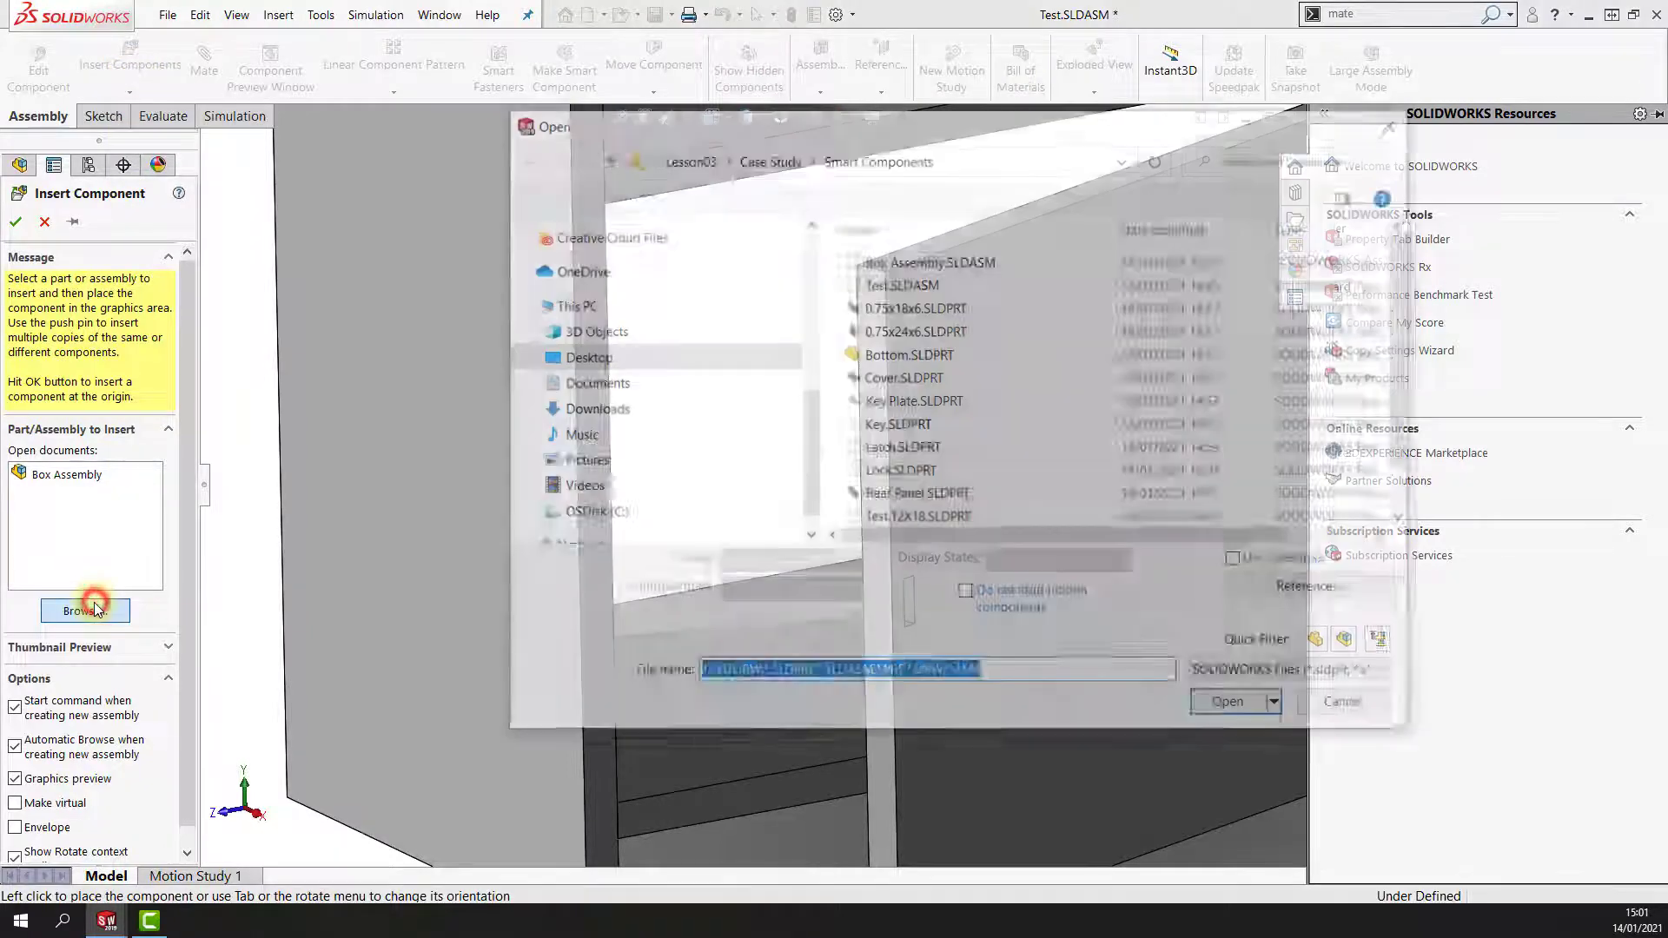
pyautogui.click(900, 472)
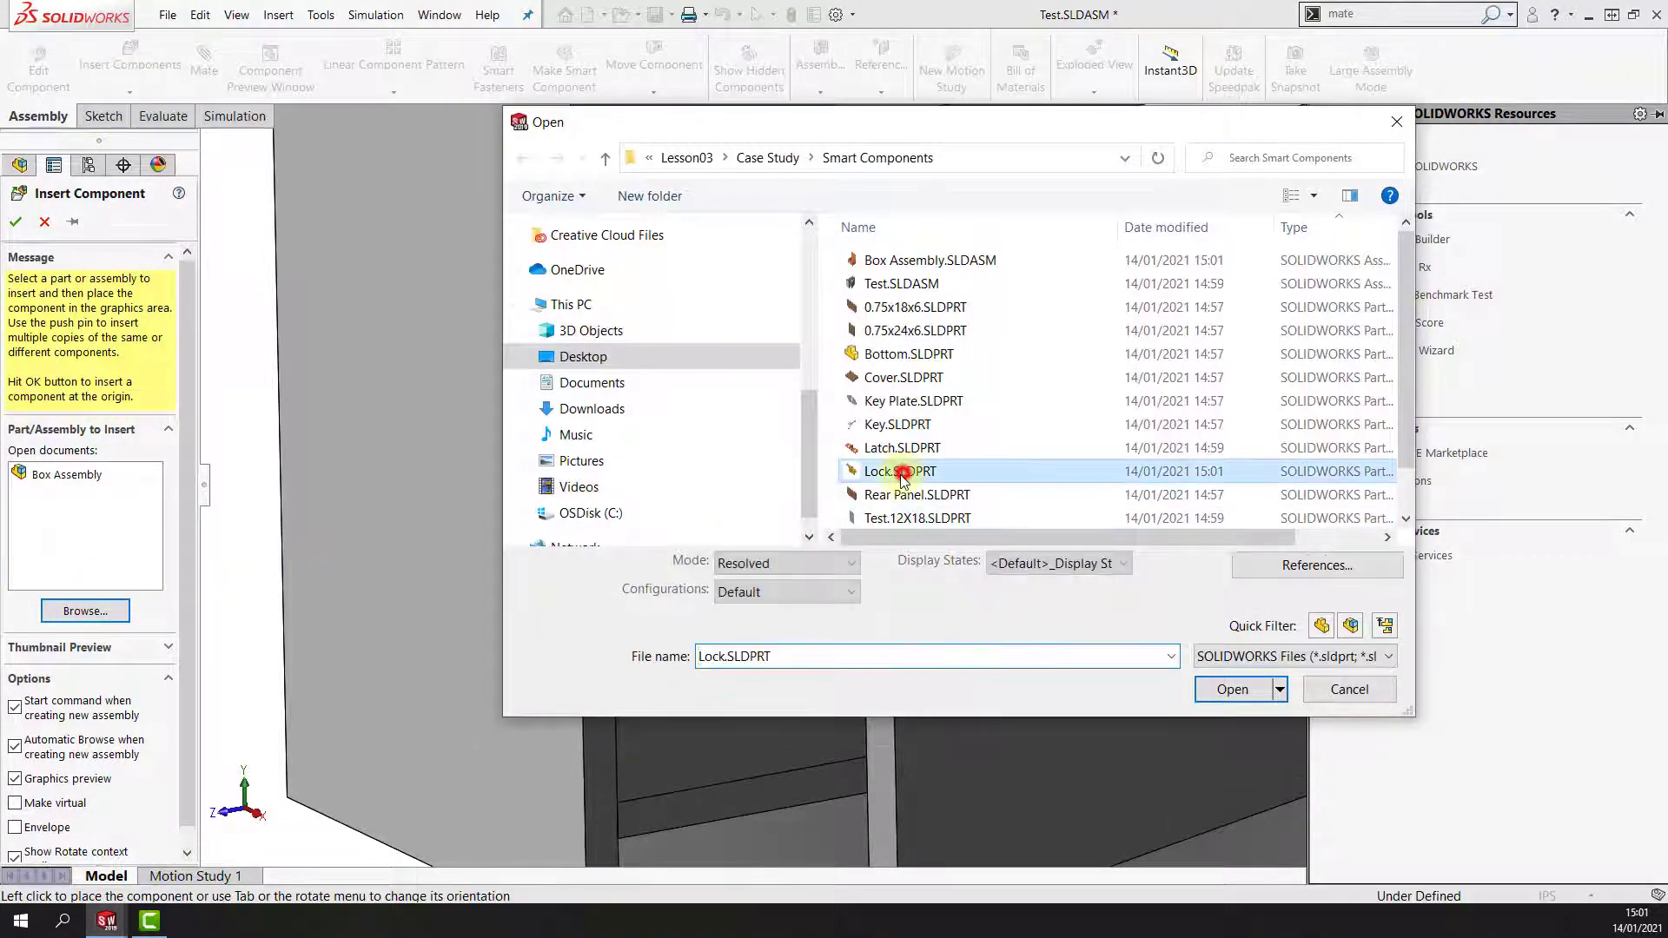
pyautogui.click(1232, 700)
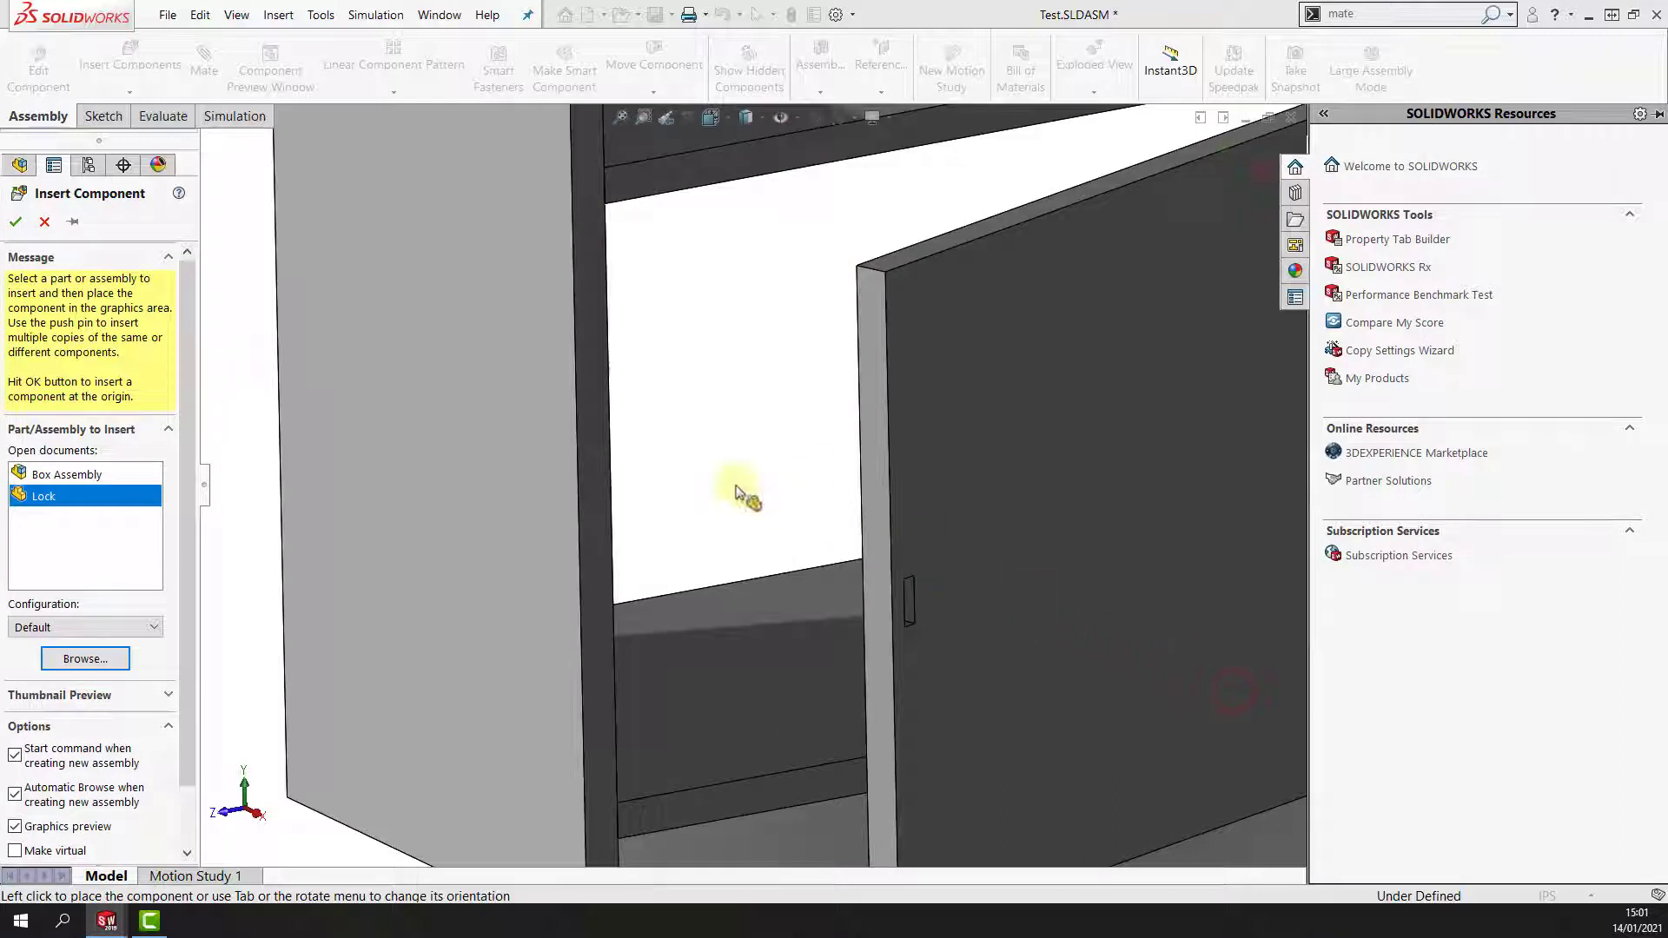
pyautogui.click(596, 432)
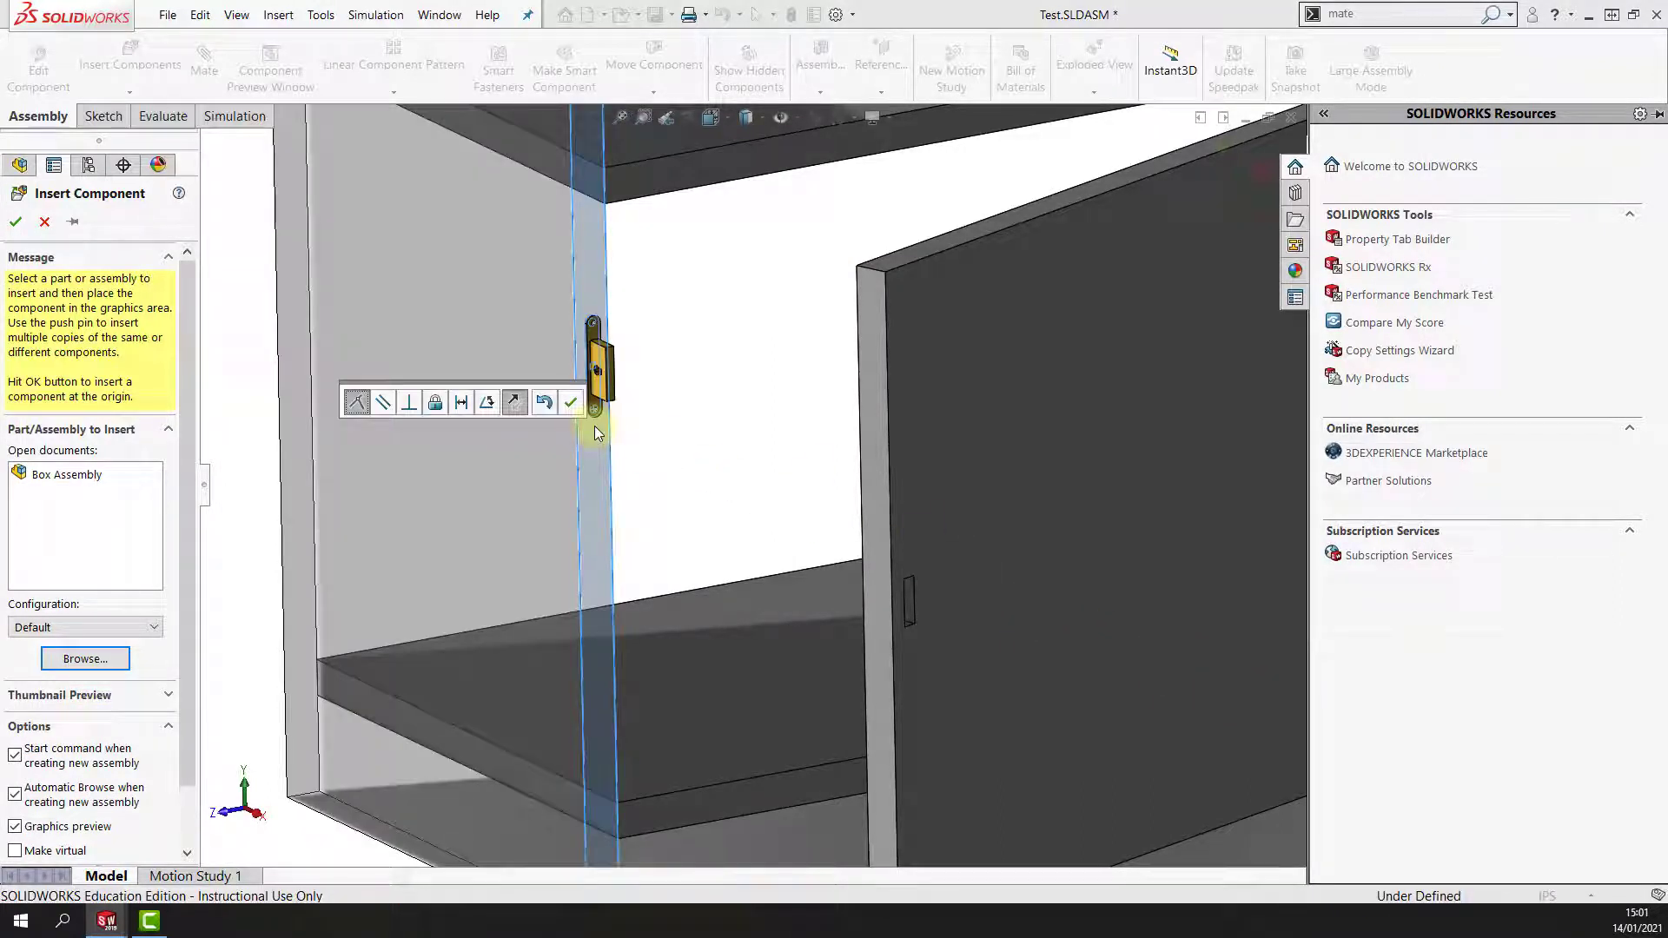
pyautogui.click(519, 407)
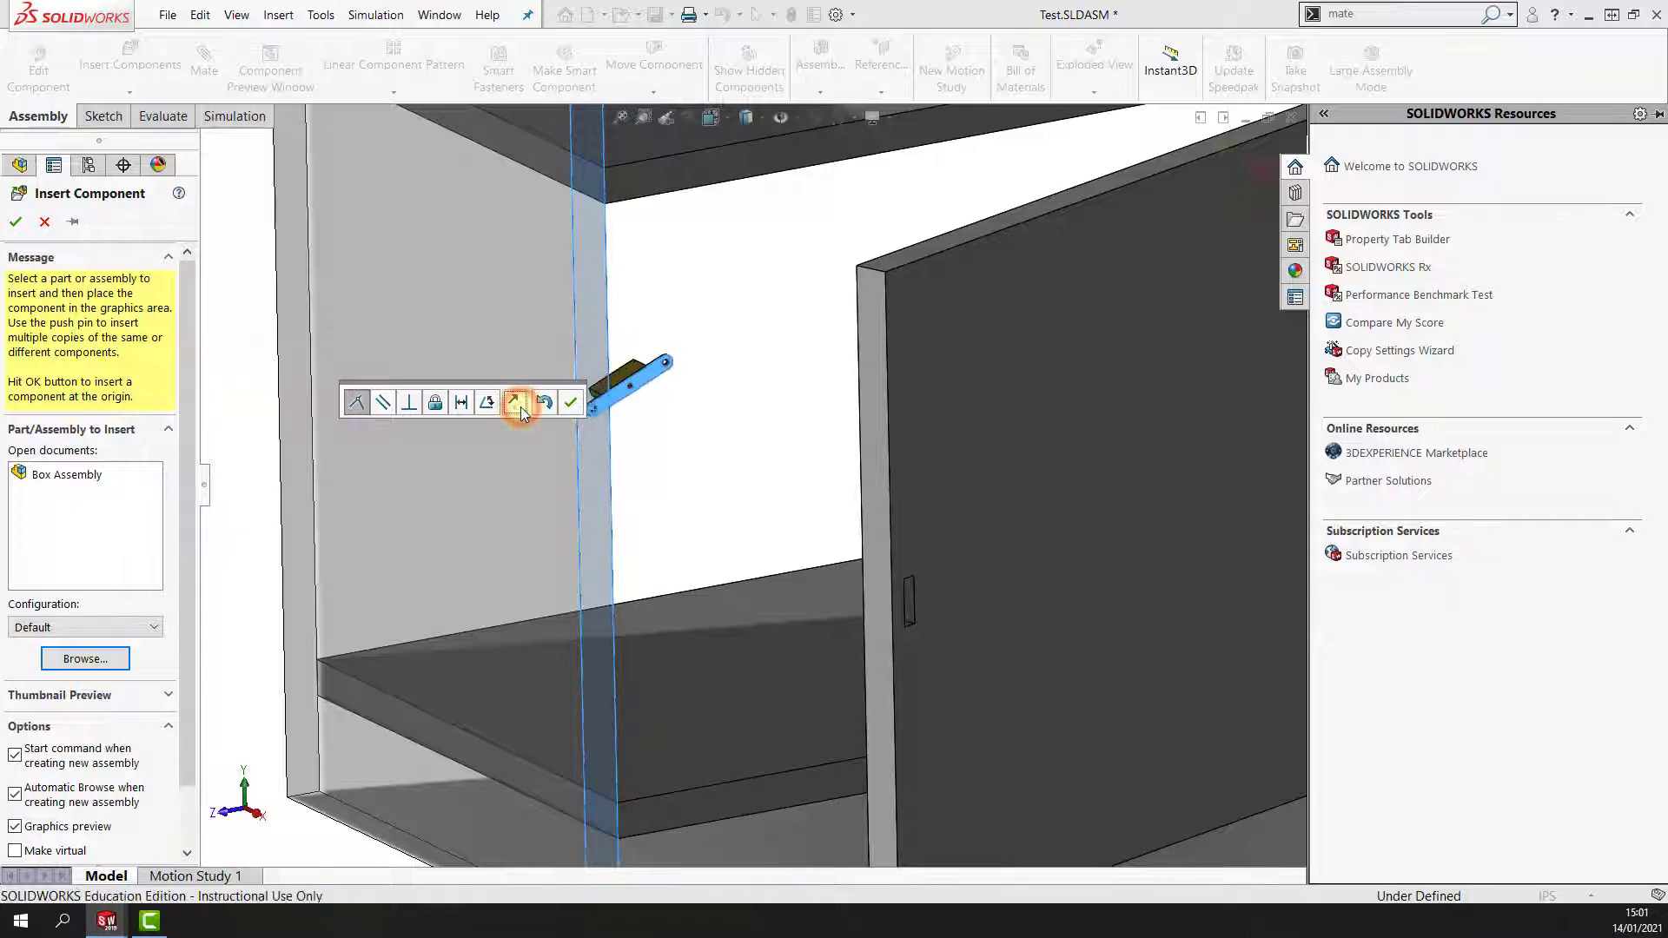
pyautogui.click(569, 402)
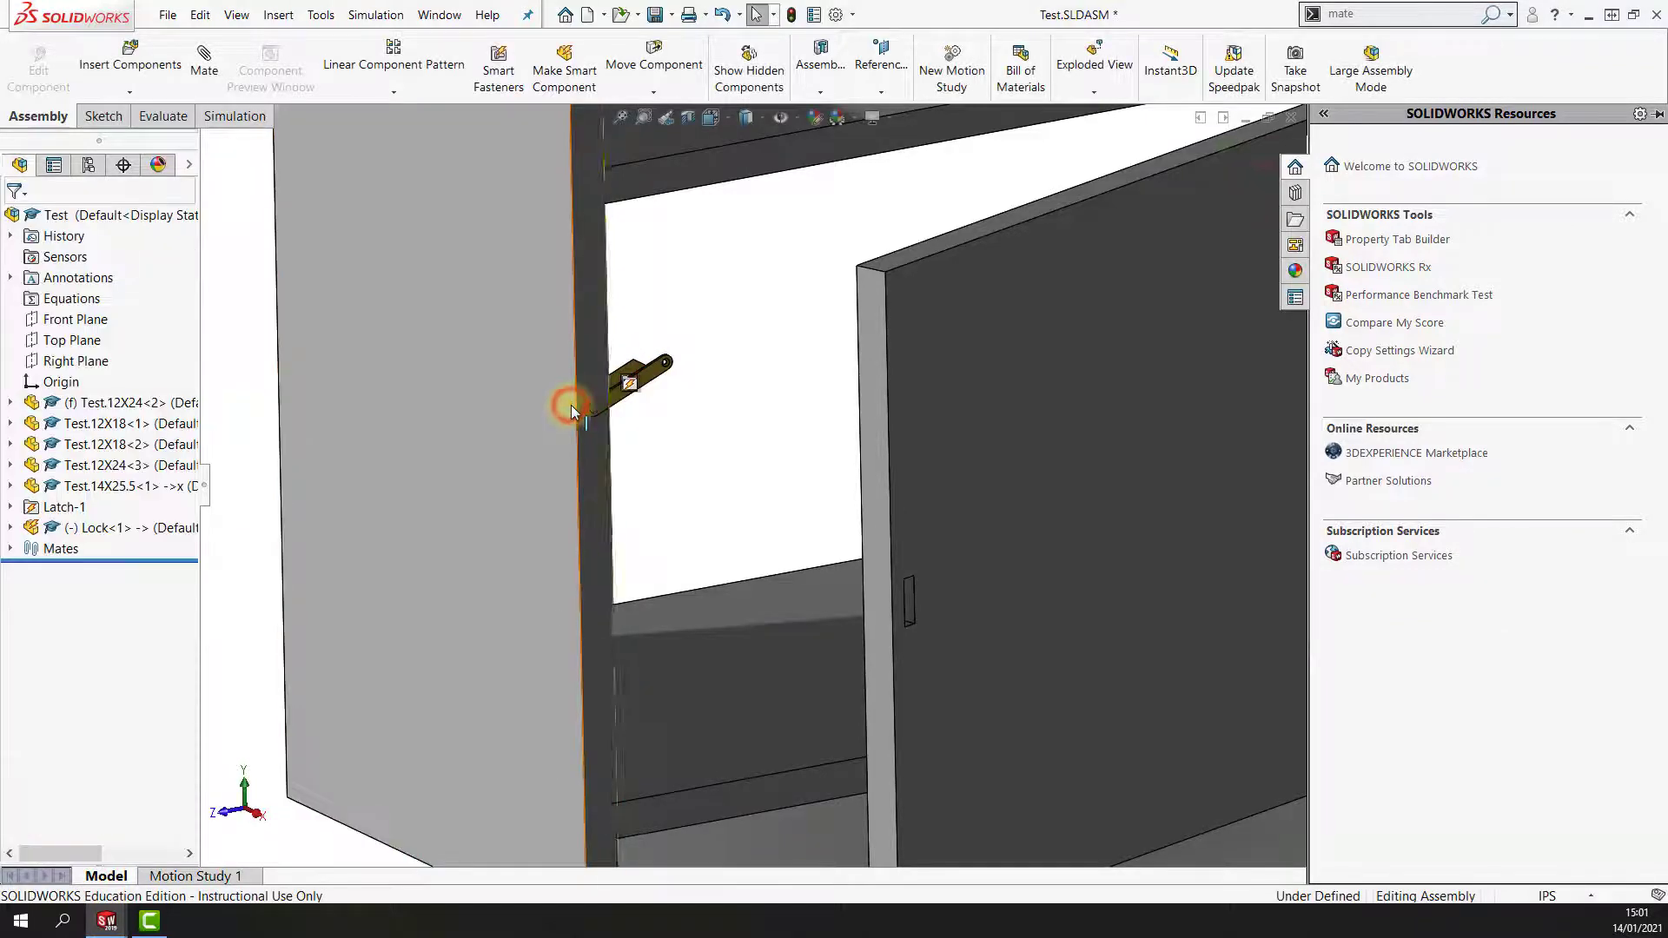
# Mate the lock body's flat side face parallel to the outer face of the cabinet's side panel with flipped alignment.
pyautogui.moveTo(571, 405); pyautogui.dragTo(571, 405, button='middle')
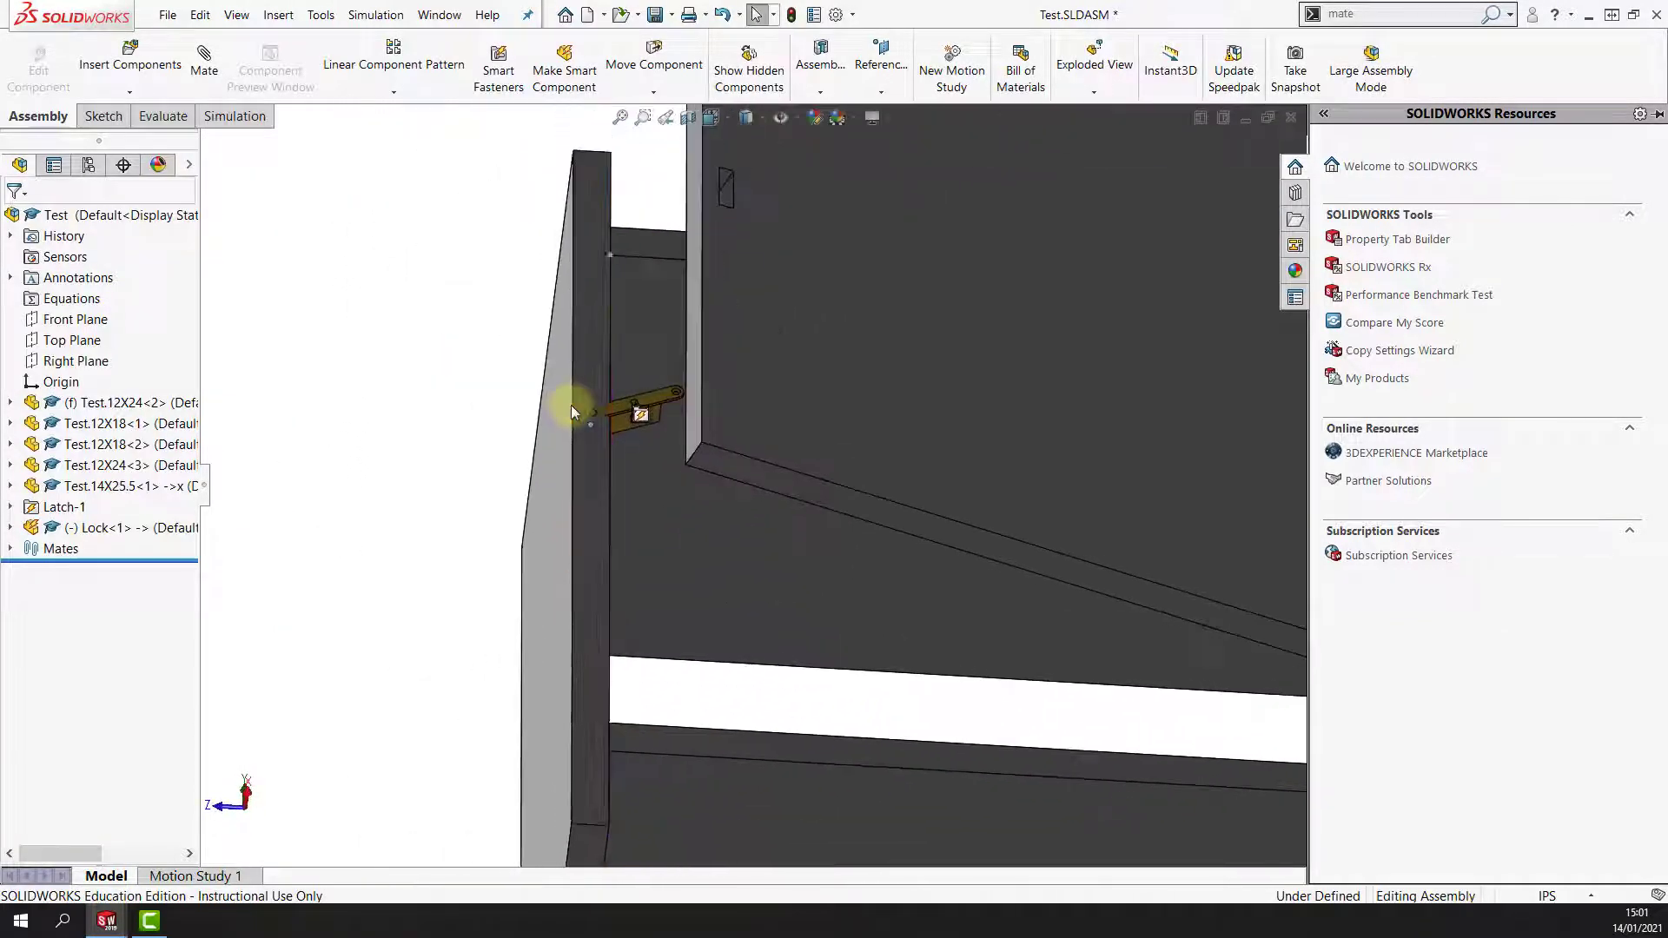
pyautogui.scroll(-2, 570, 405)
pyautogui.scroll(-3, 570, 405)
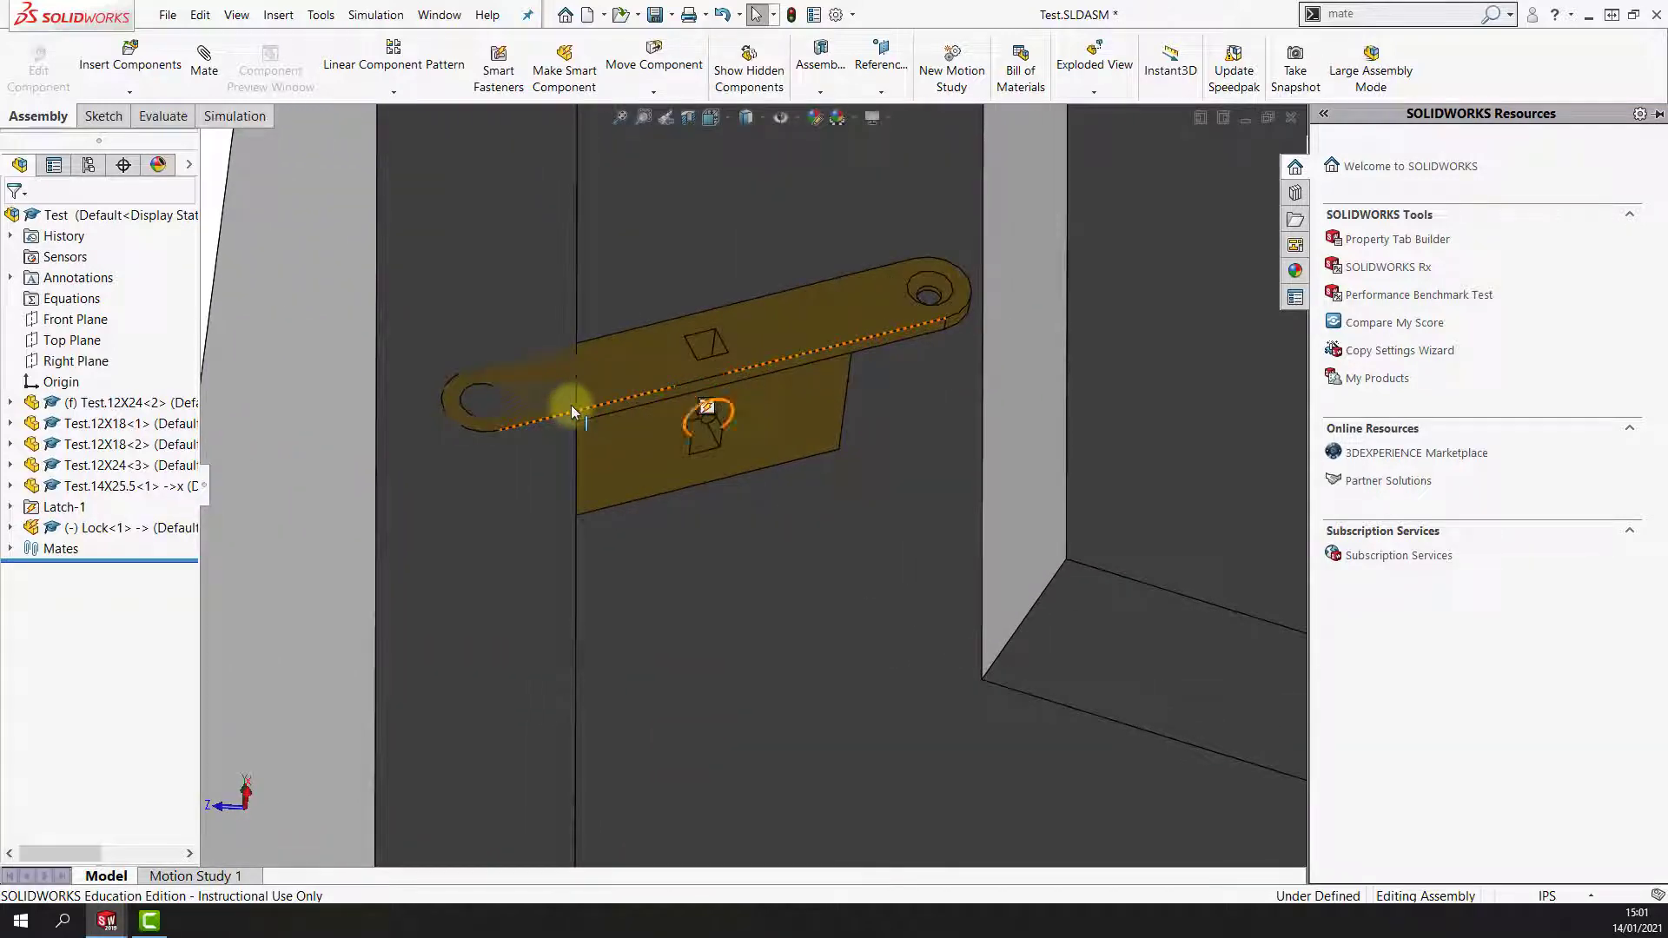
pyautogui.scroll(3, 571, 405)
pyautogui.moveTo(570, 405); pyautogui.dragTo(209, 93, button='middle')
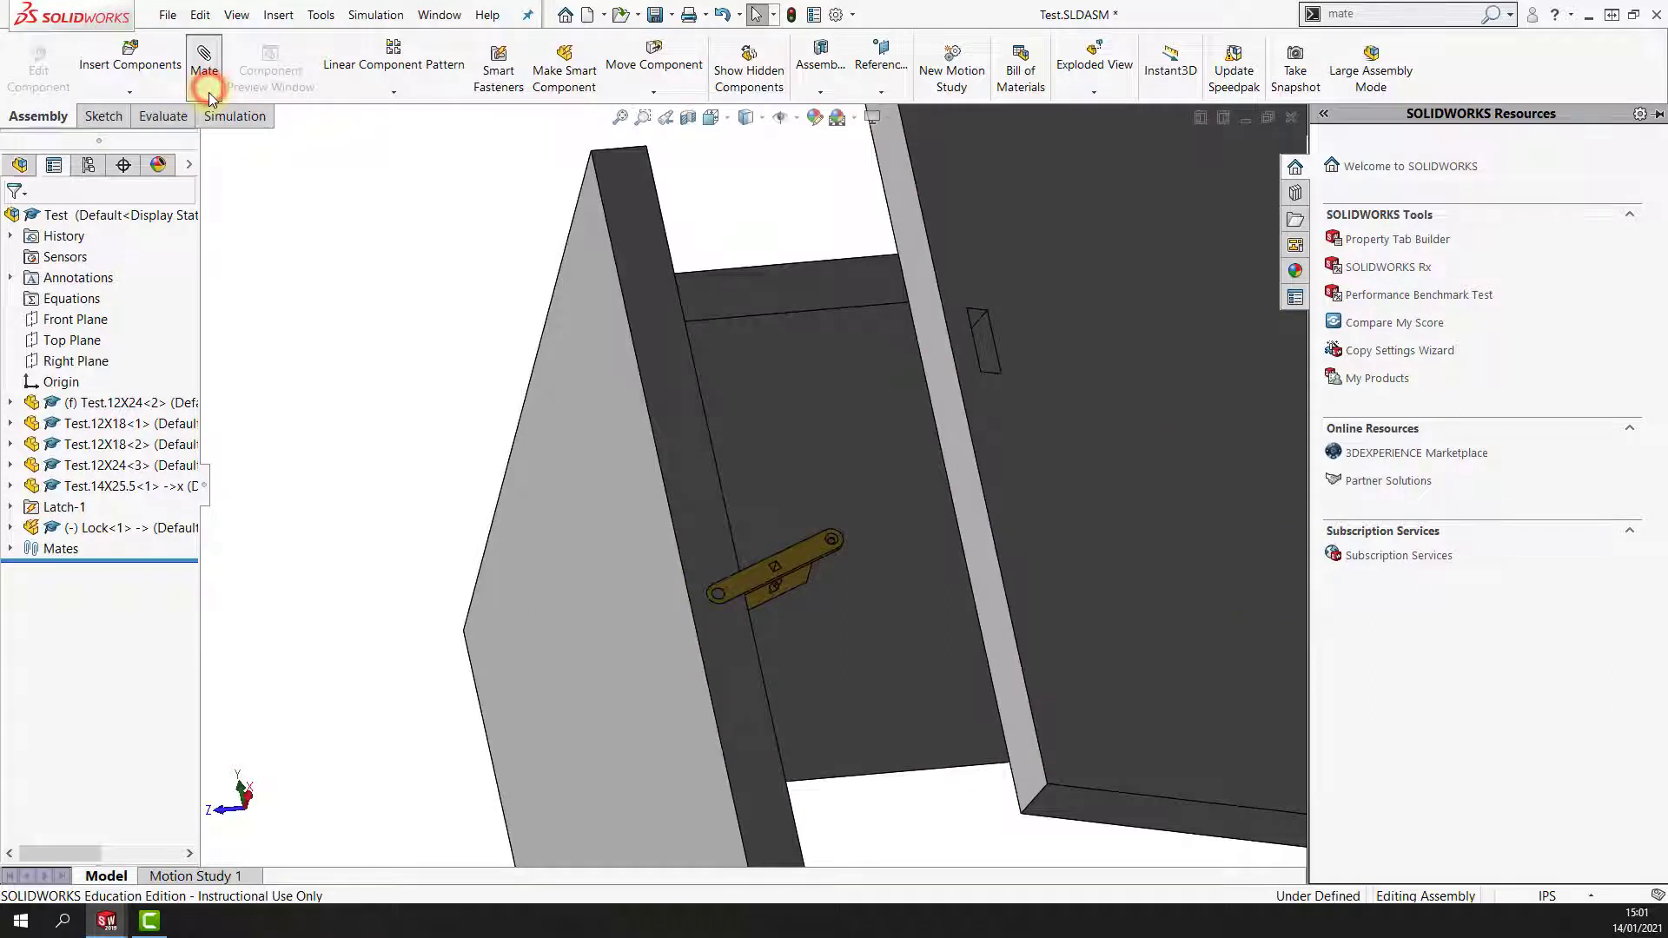
pyautogui.click(208, 92)
pyautogui.scroll(-2, 596, 391)
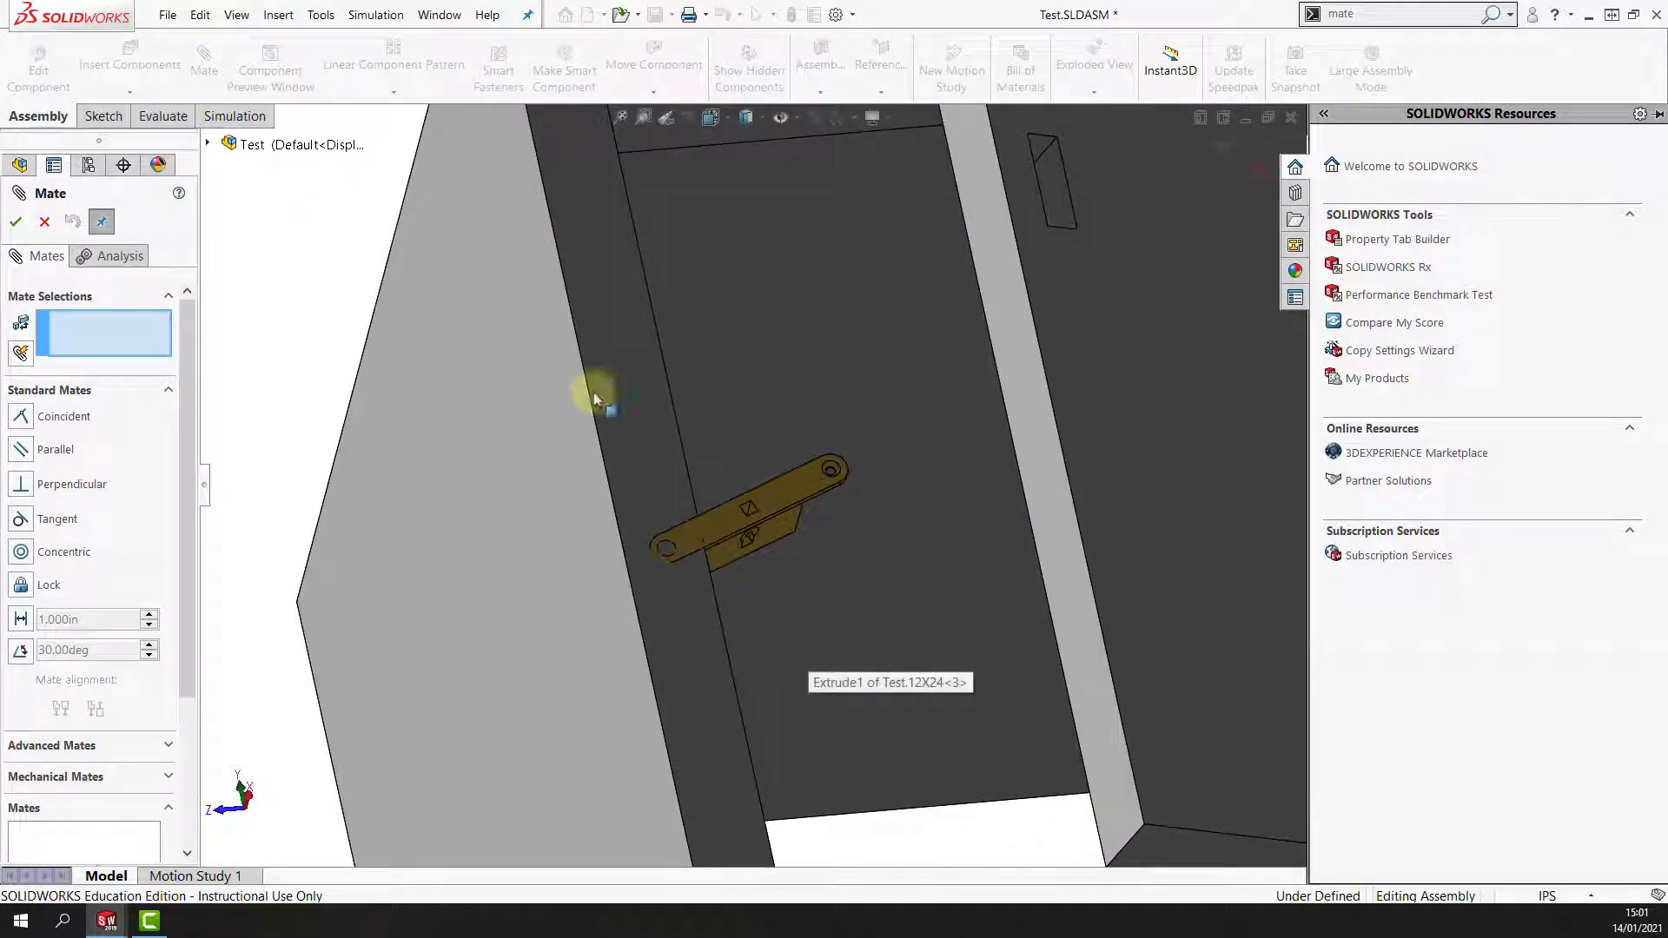
pyautogui.click(776, 540)
pyautogui.click(591, 622)
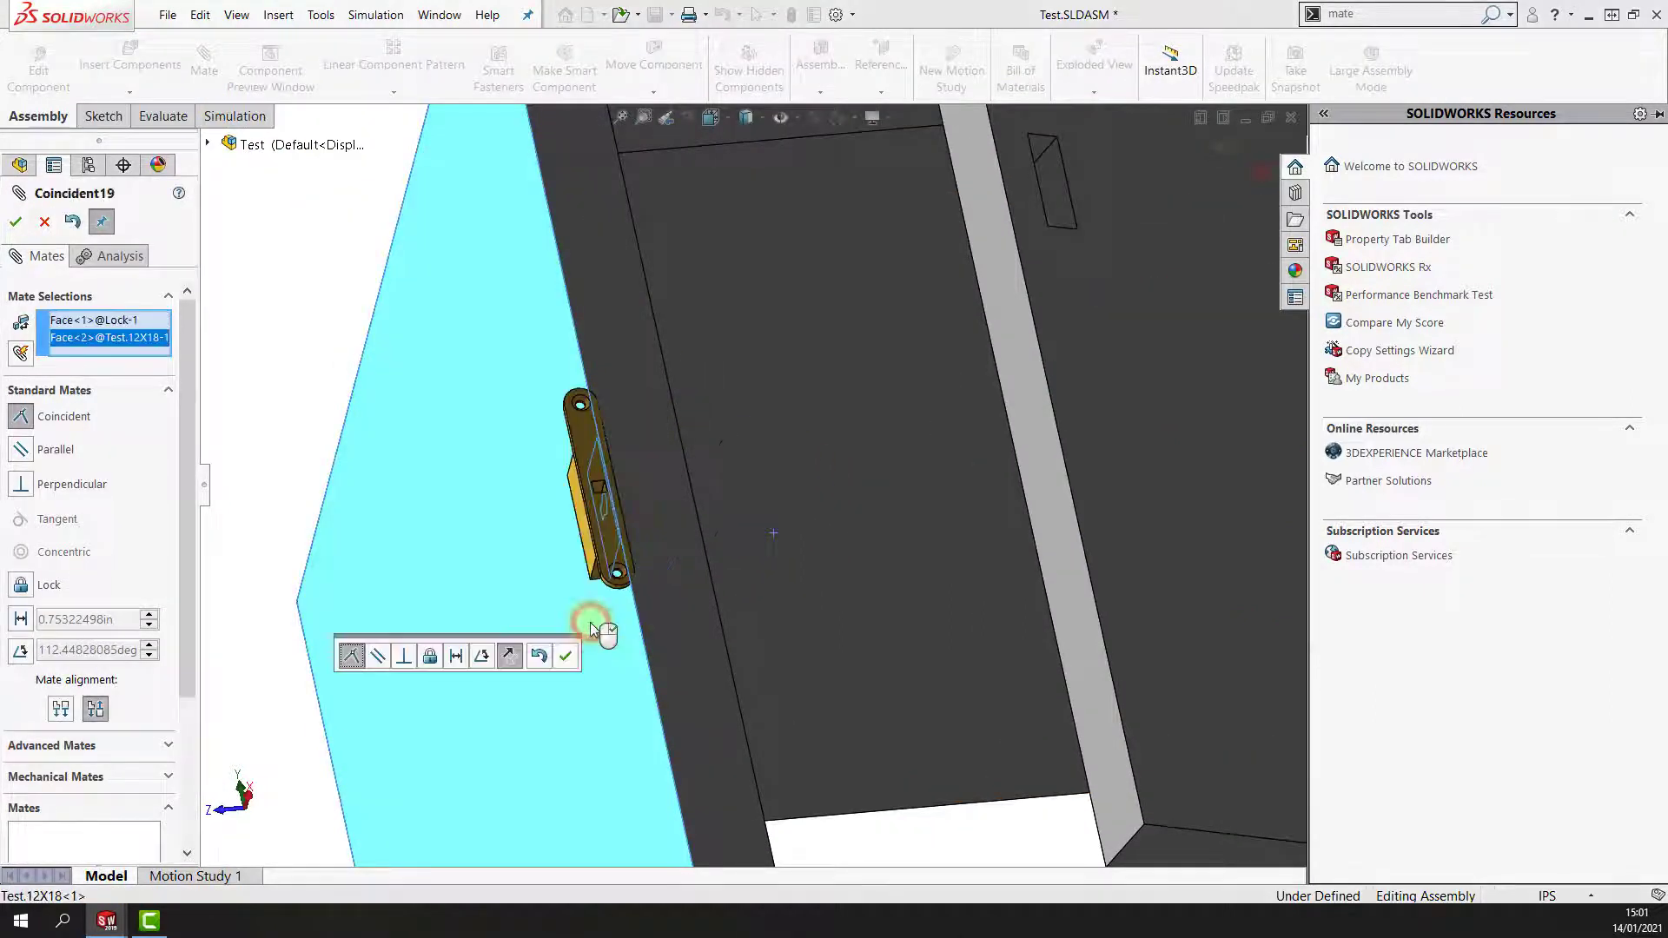
pyautogui.click(378, 656)
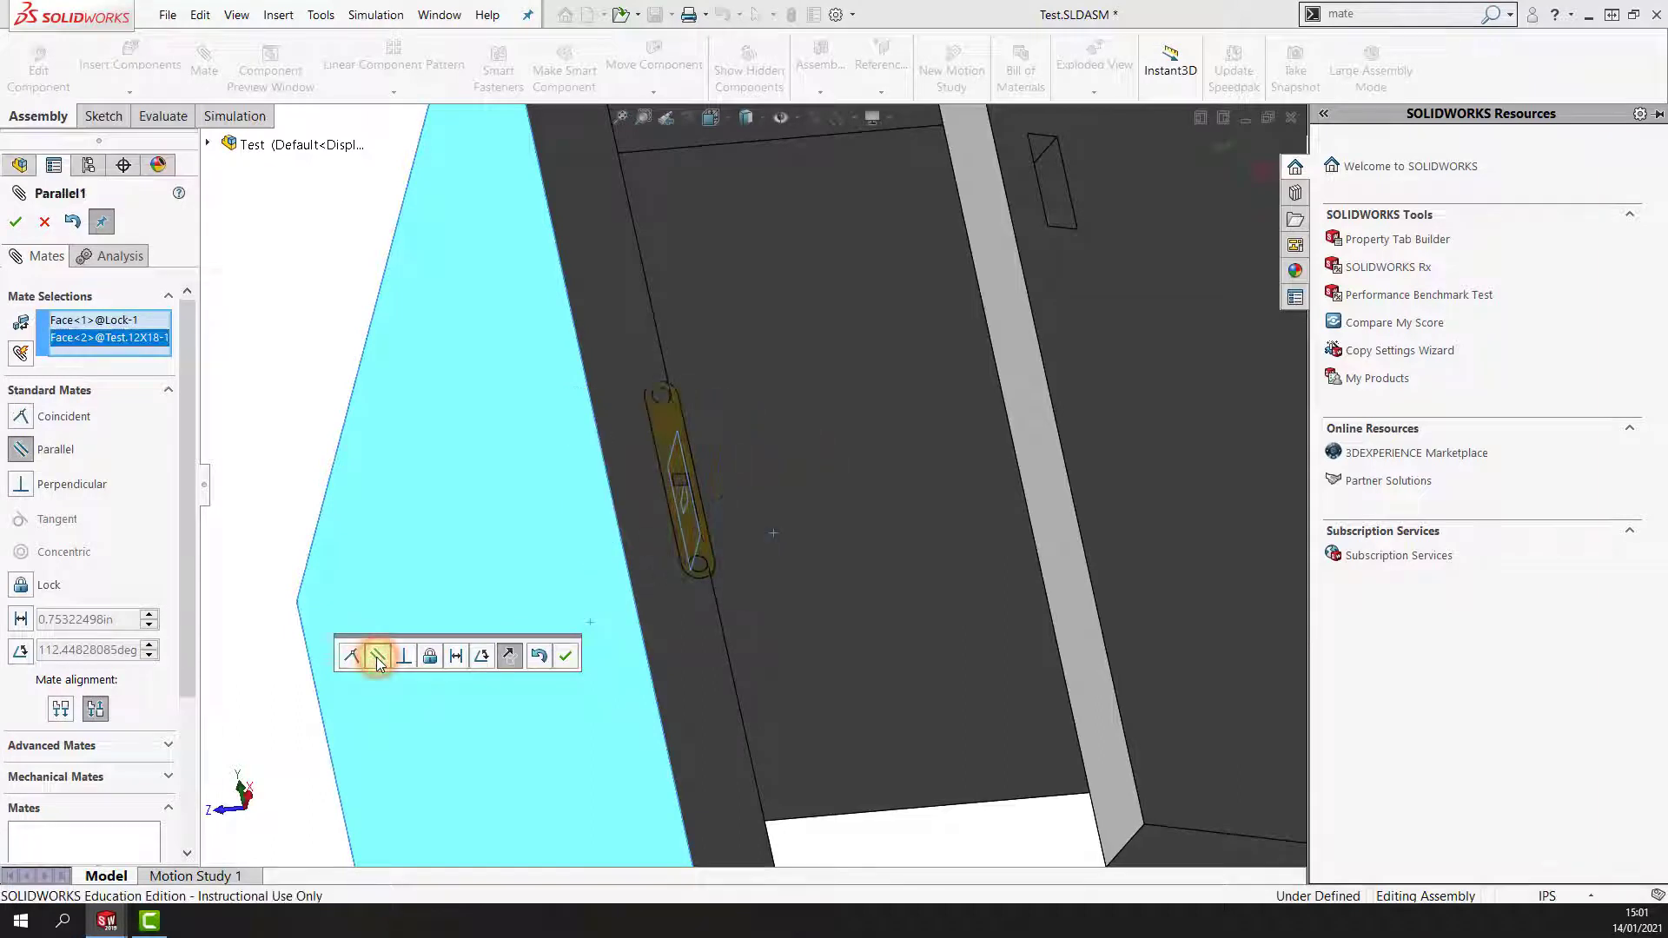
pyautogui.click(510, 657)
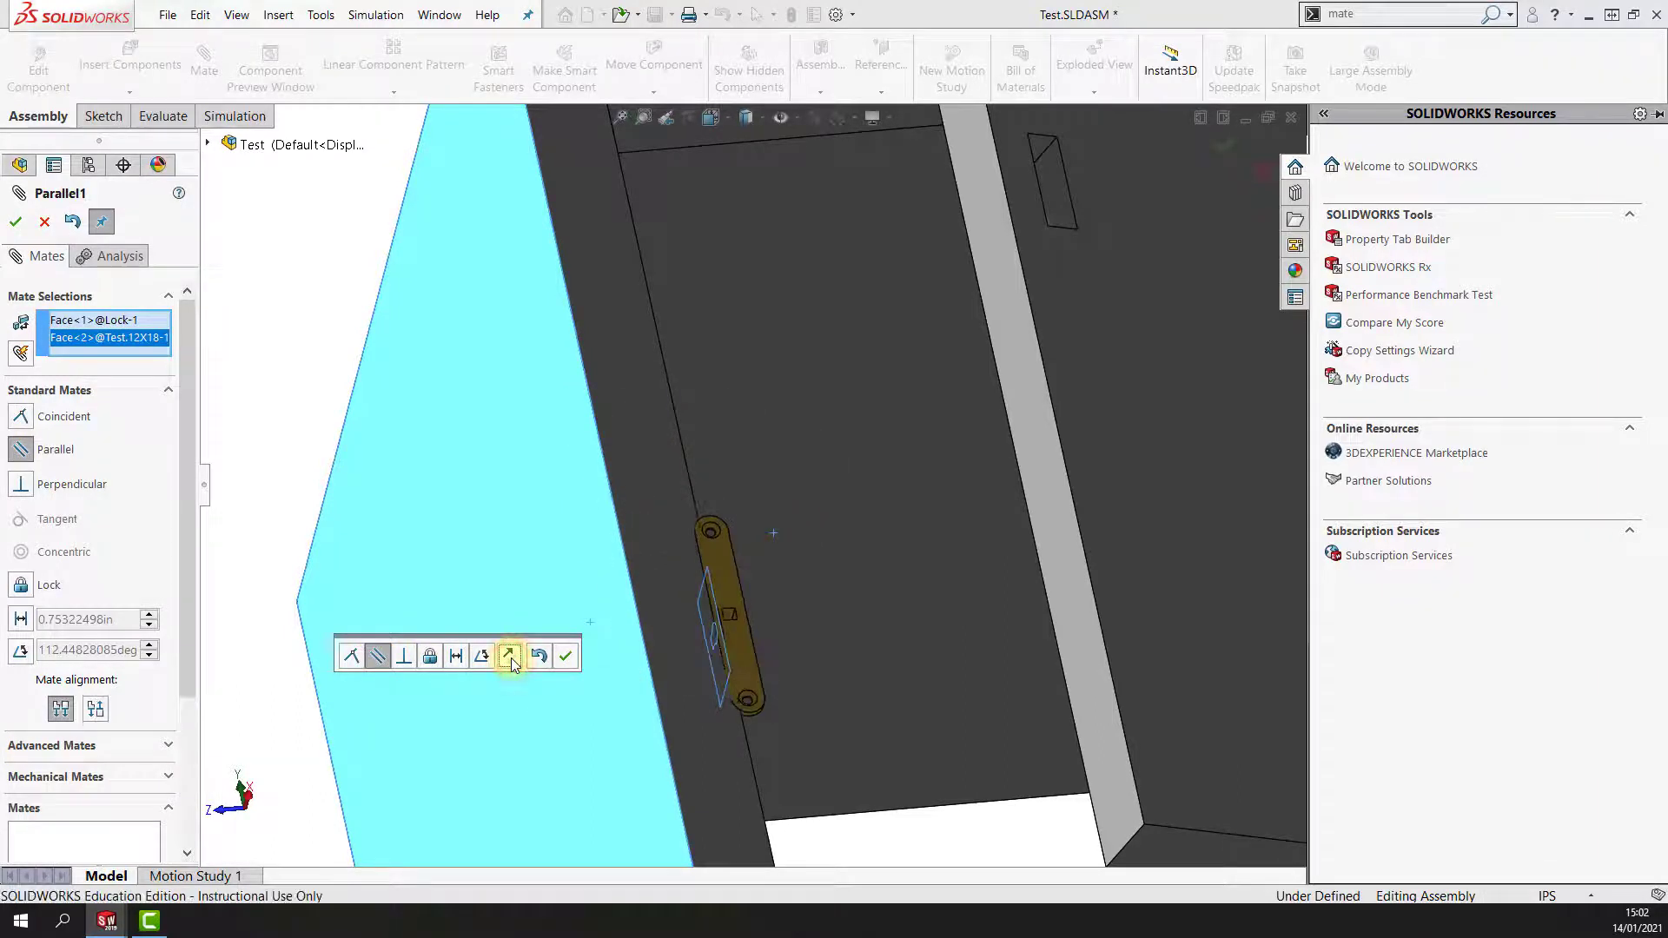
pyautogui.click(565, 656)
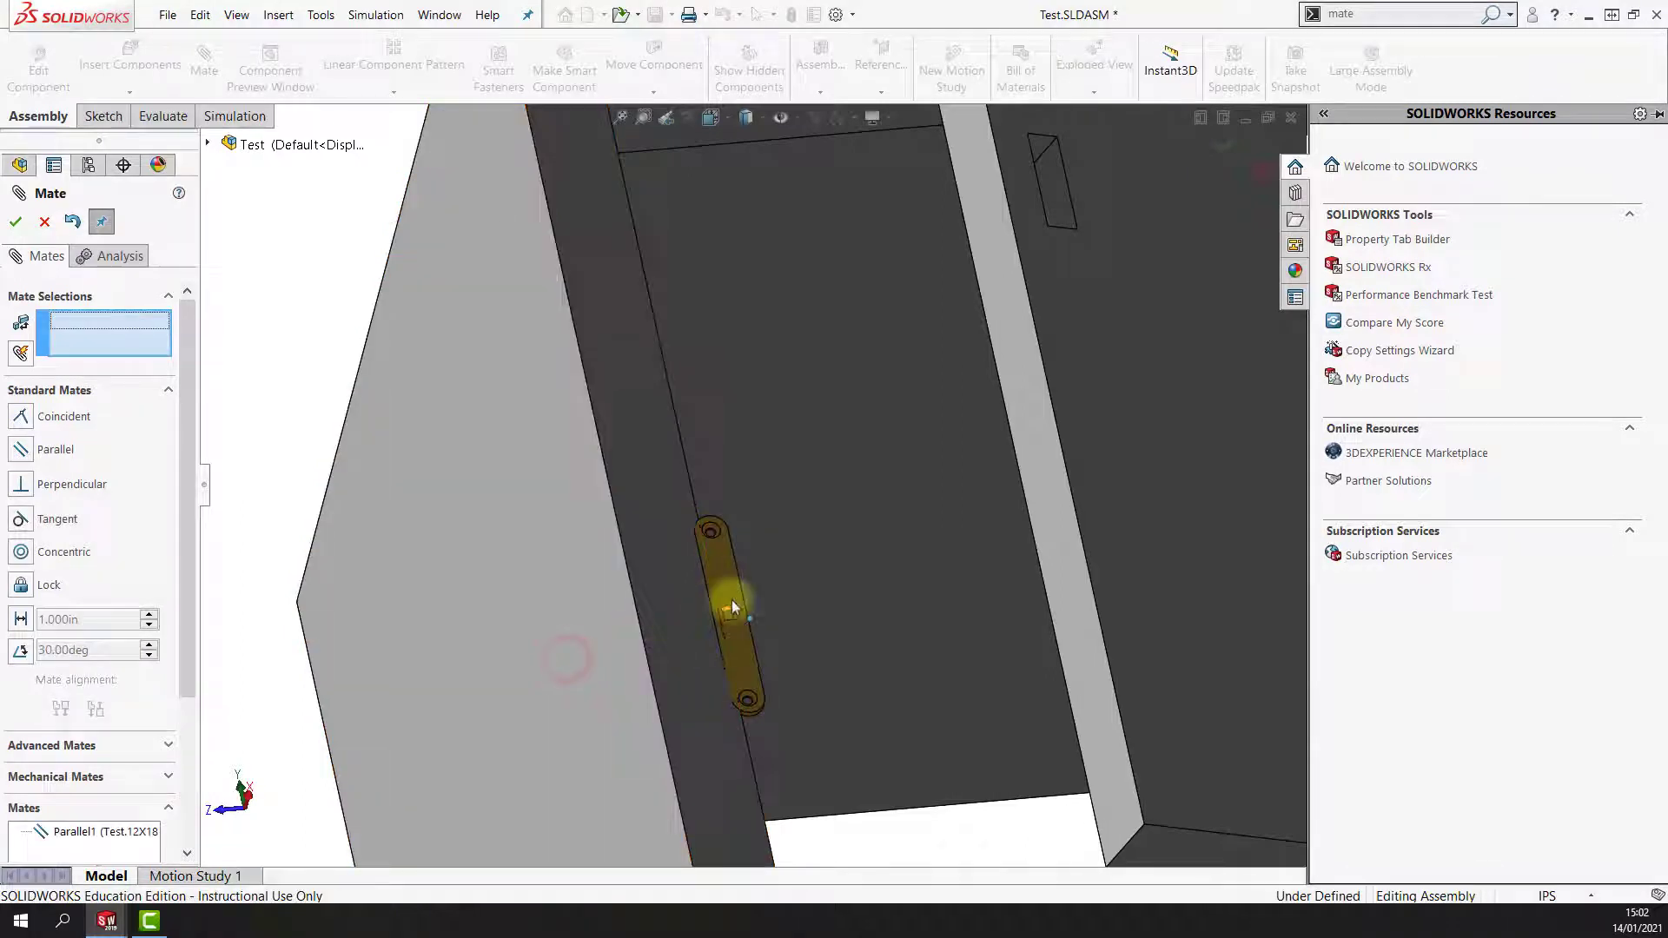
# Shift the lock freely upward and toward the inner side of the side panel's front edge, and close the Mate command.
pyautogui.moveTo(732, 606); pyautogui.dragTo(754, 482)
pyautogui.scroll(2, 754, 482)
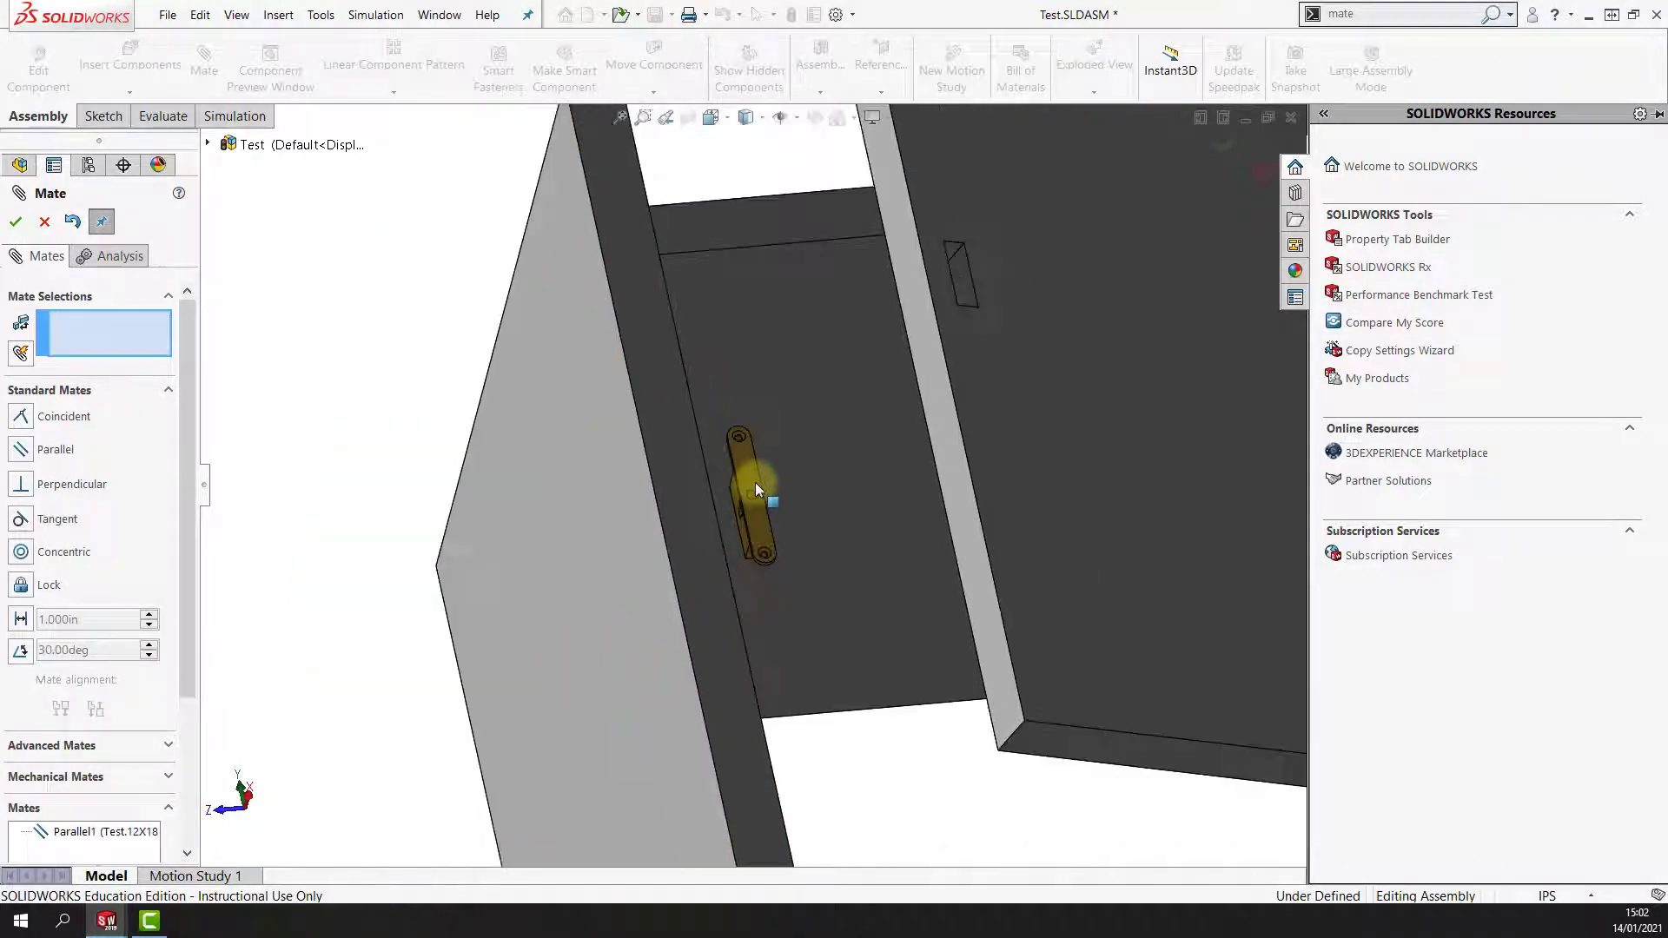
pyautogui.scroll(-3, 756, 489)
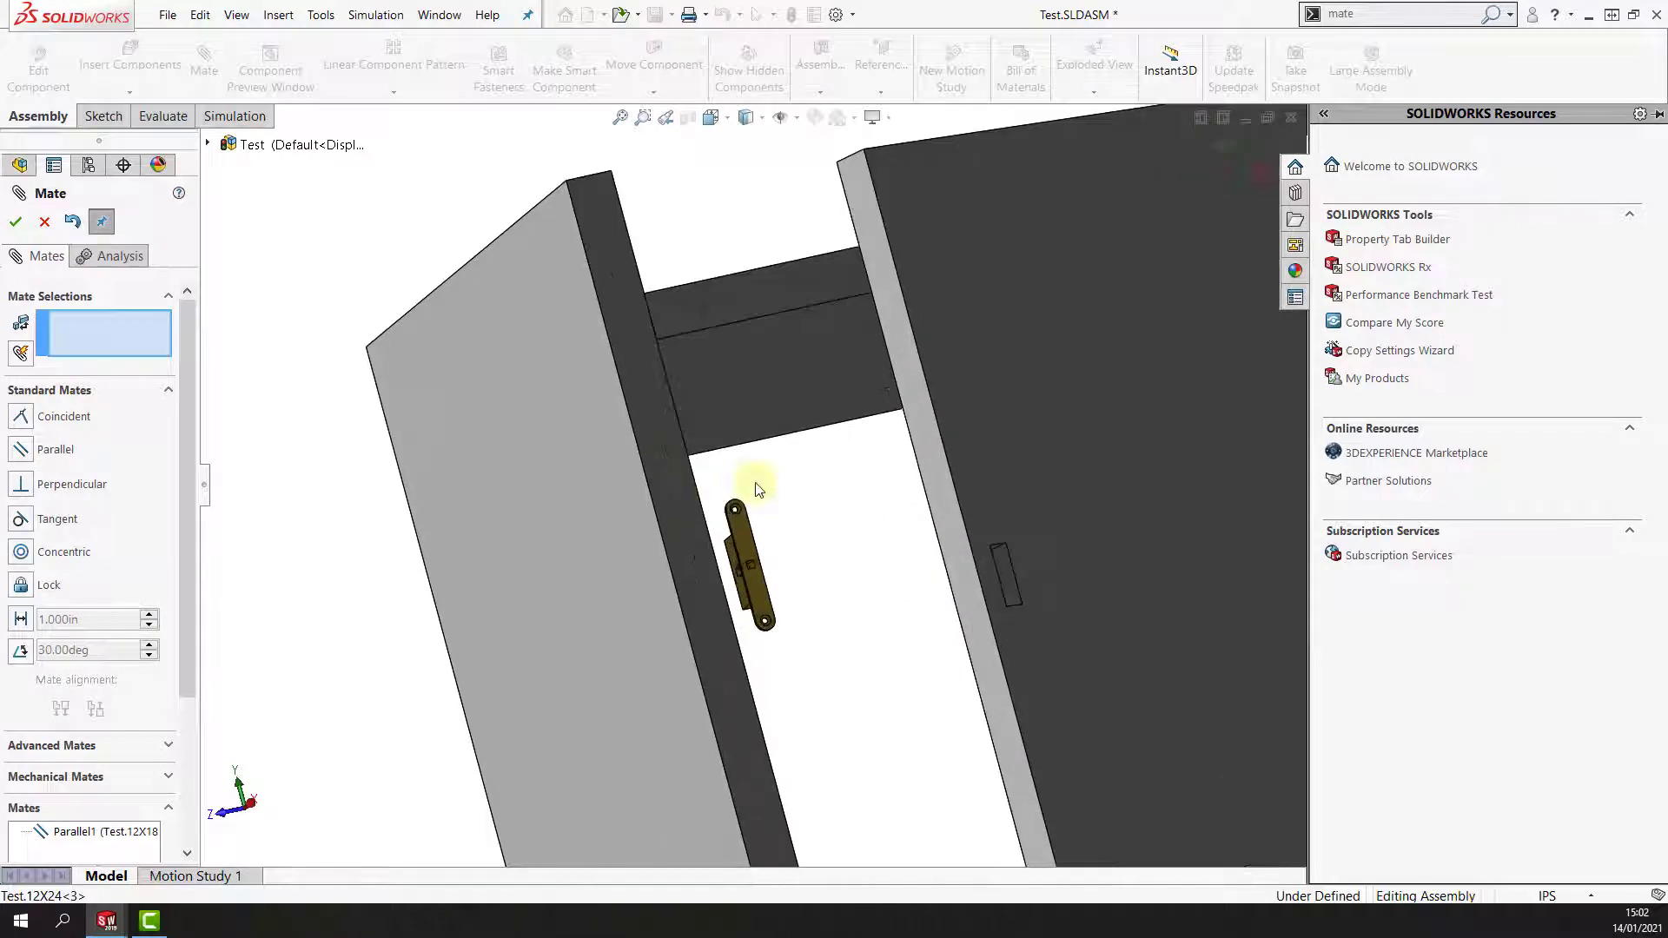
pyautogui.moveTo(756, 484); pyautogui.dragTo(756, 484, button='middle')
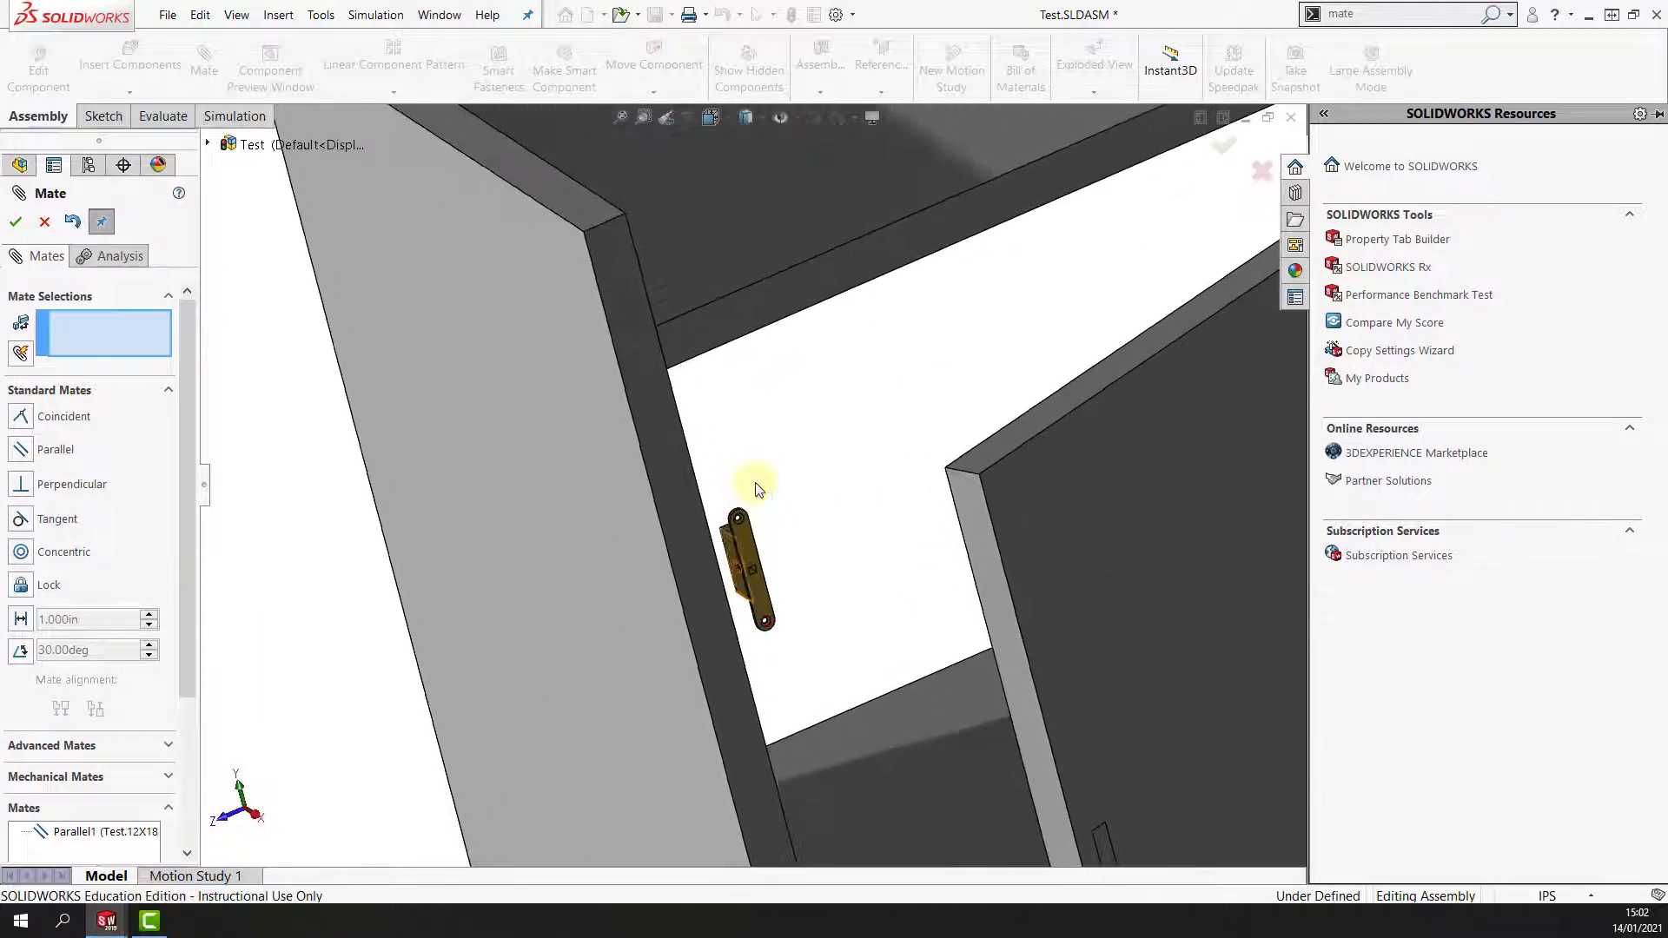
pyautogui.scroll(3, 756, 489)
pyautogui.scroll(-1, 756, 489)
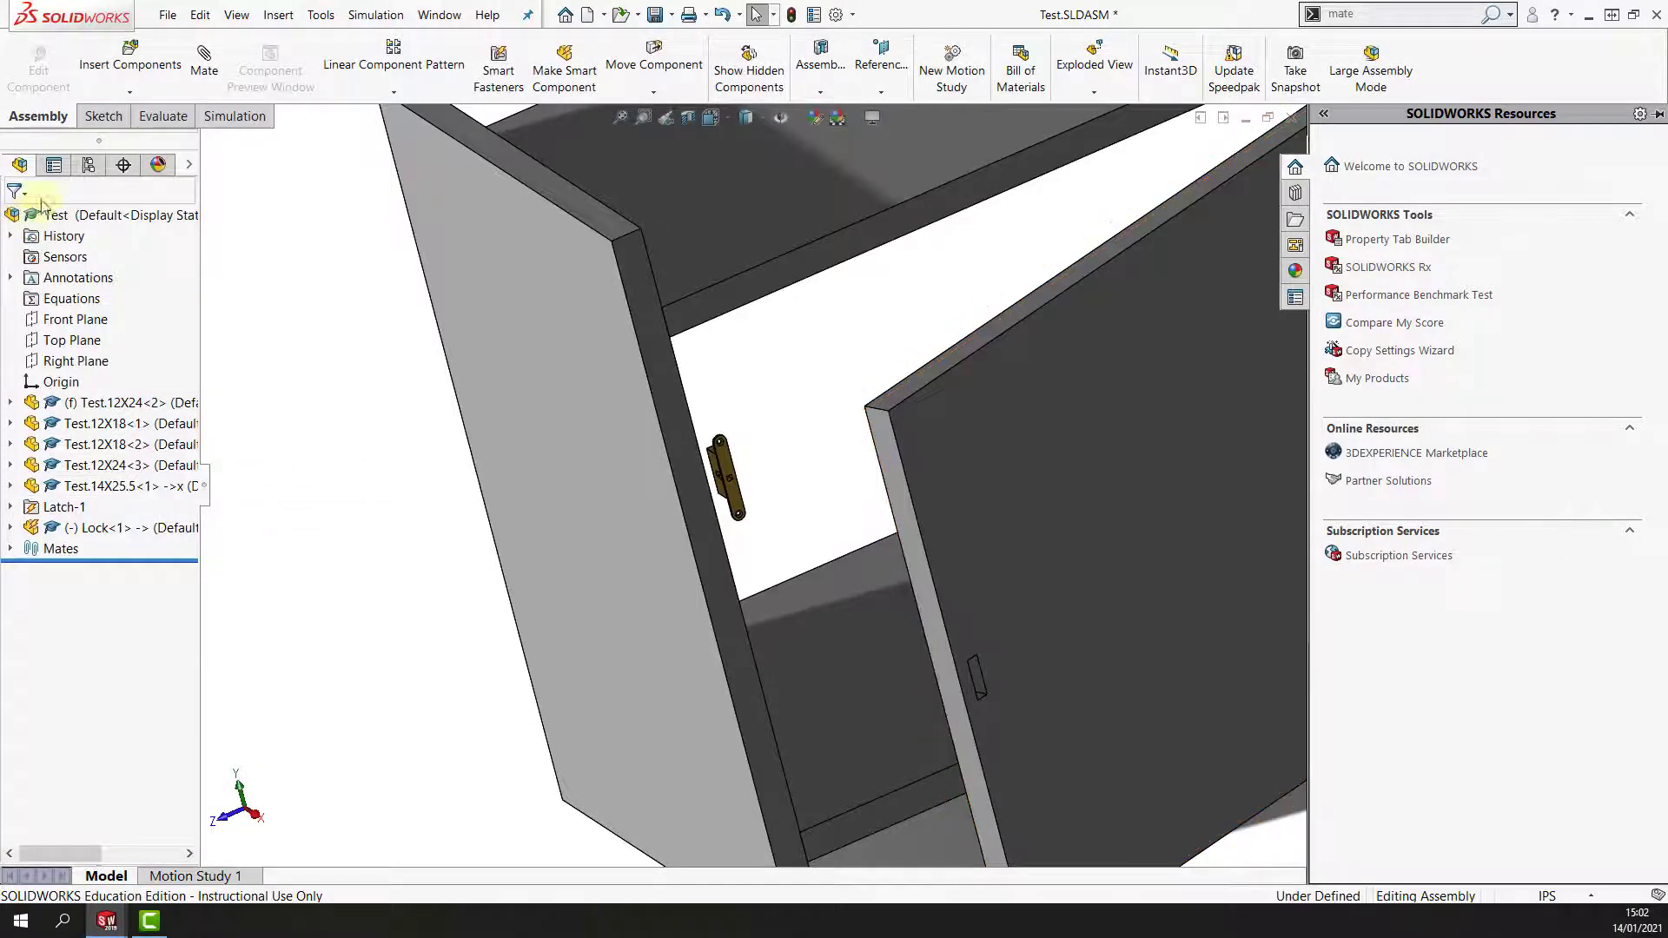
# Start a centered Width mate with the side panel's top and bottom end faces as the width selections.
pyautogui.click(198, 70)
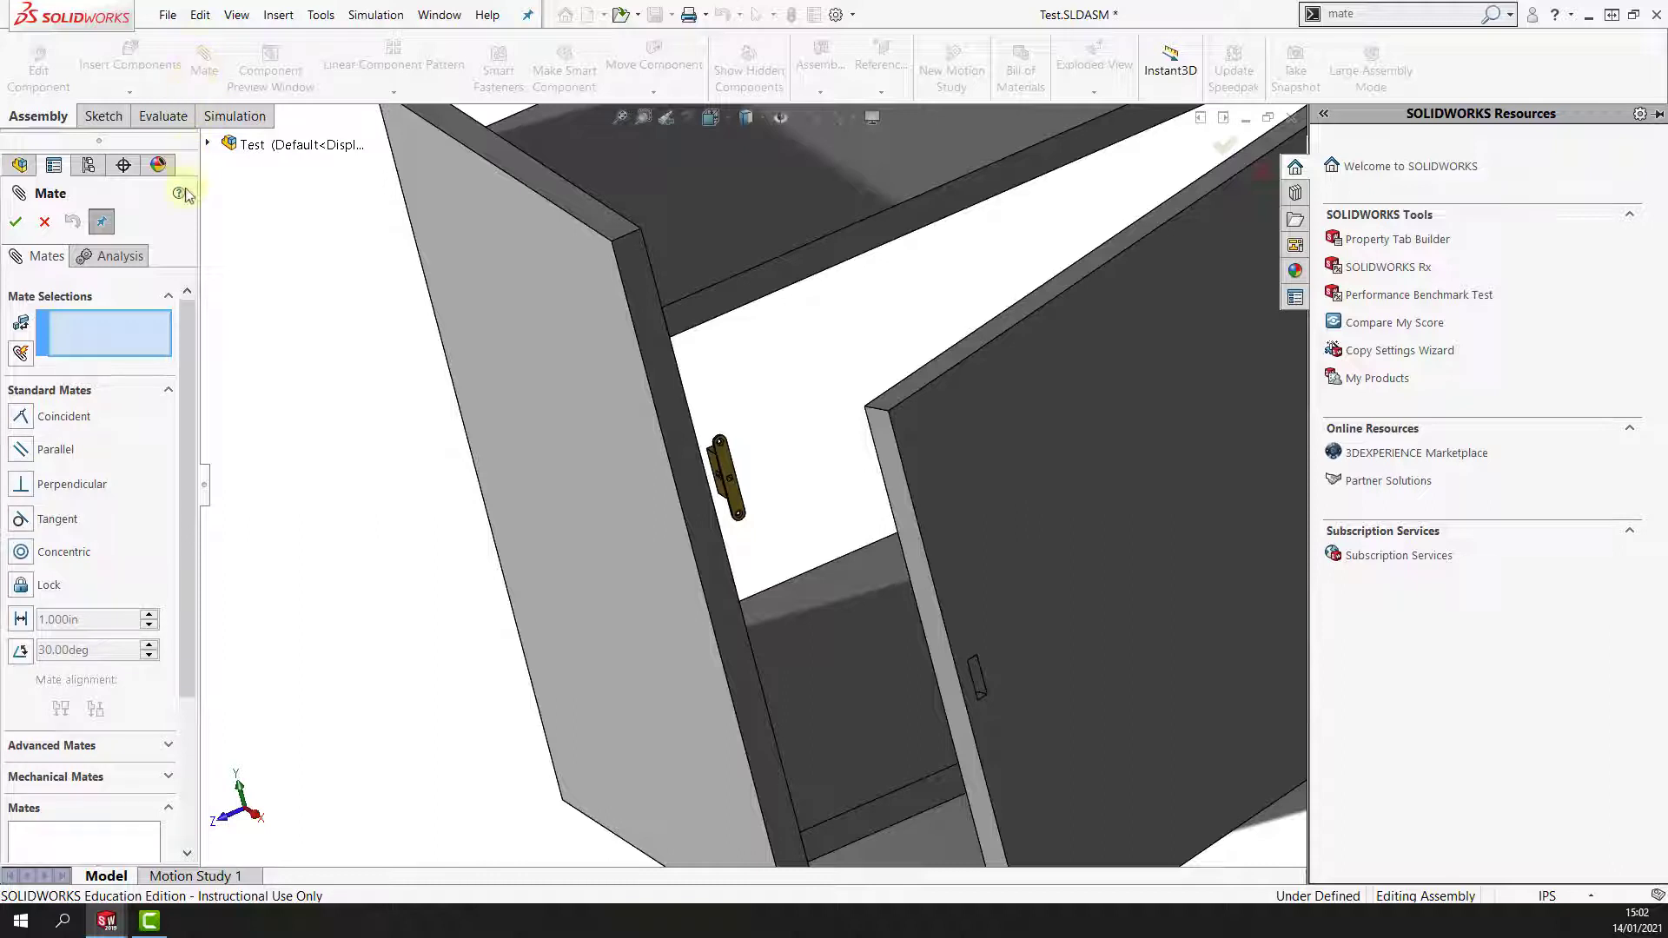
pyautogui.click(167, 392)
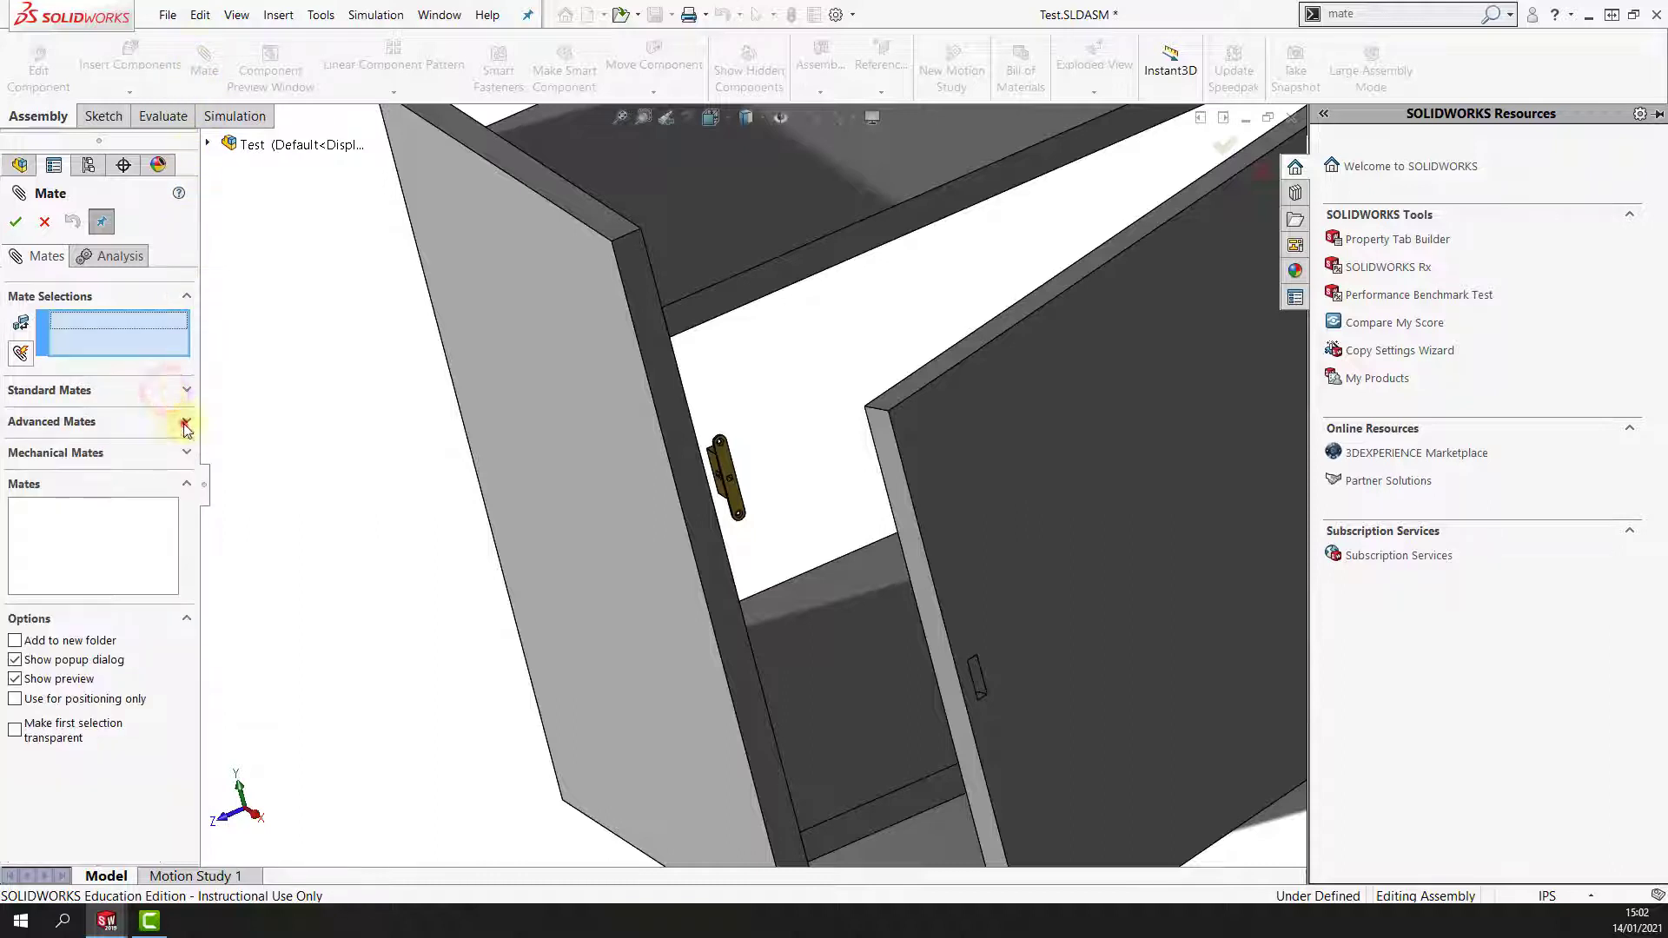
pyautogui.click(183, 422)
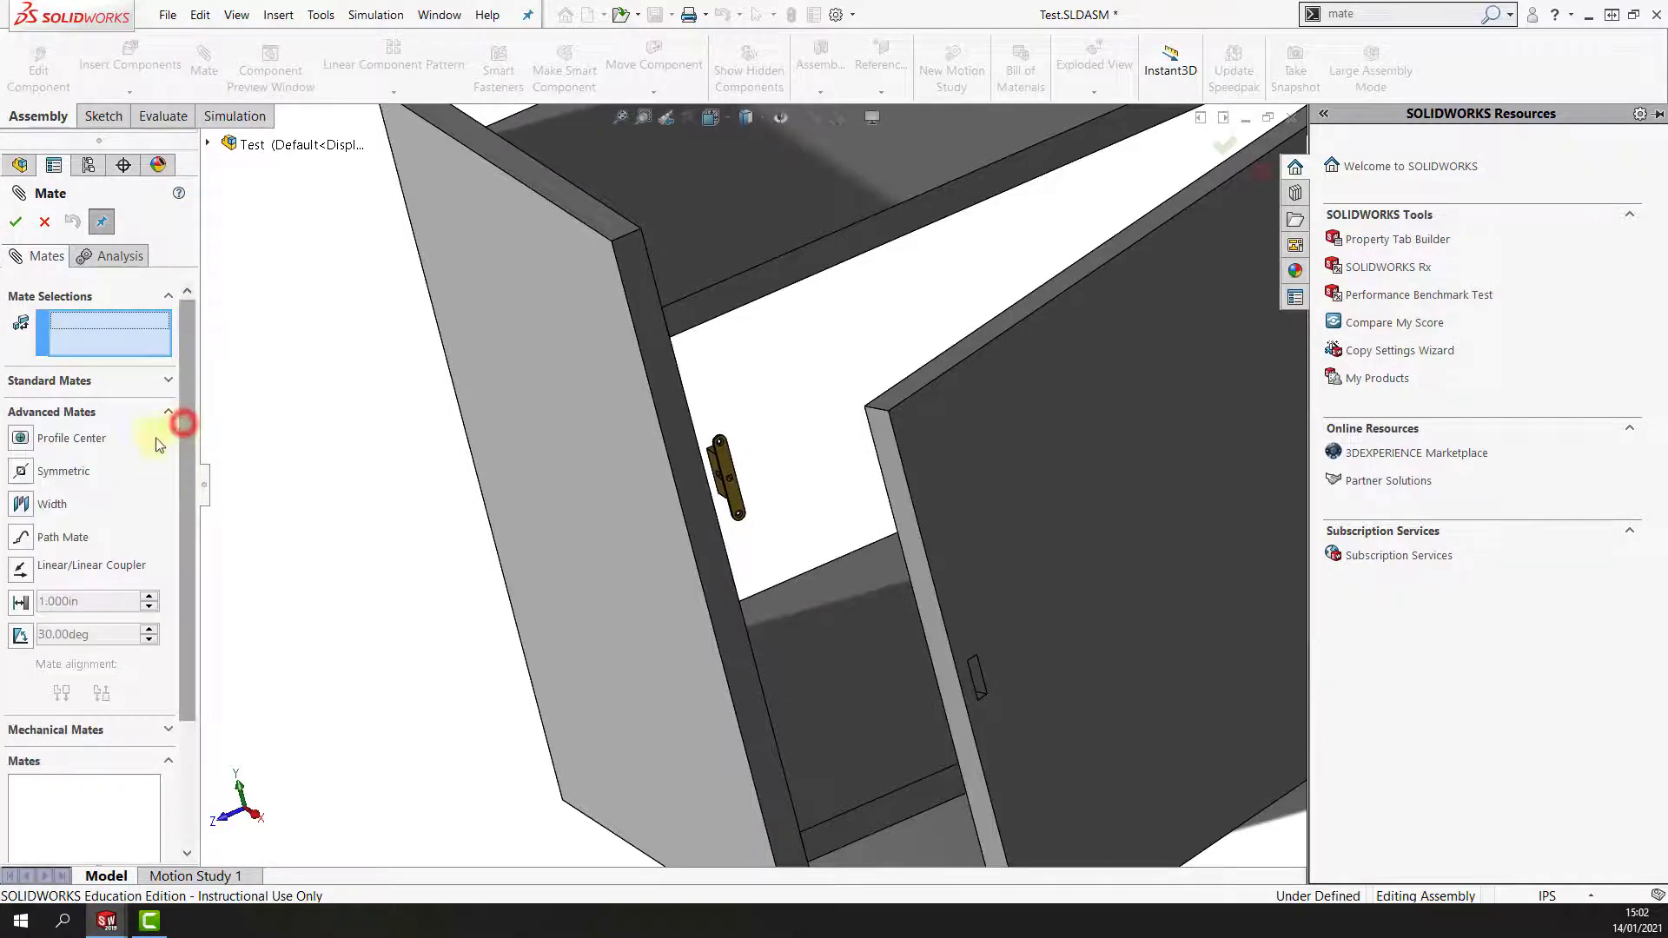
pyautogui.click(21, 505)
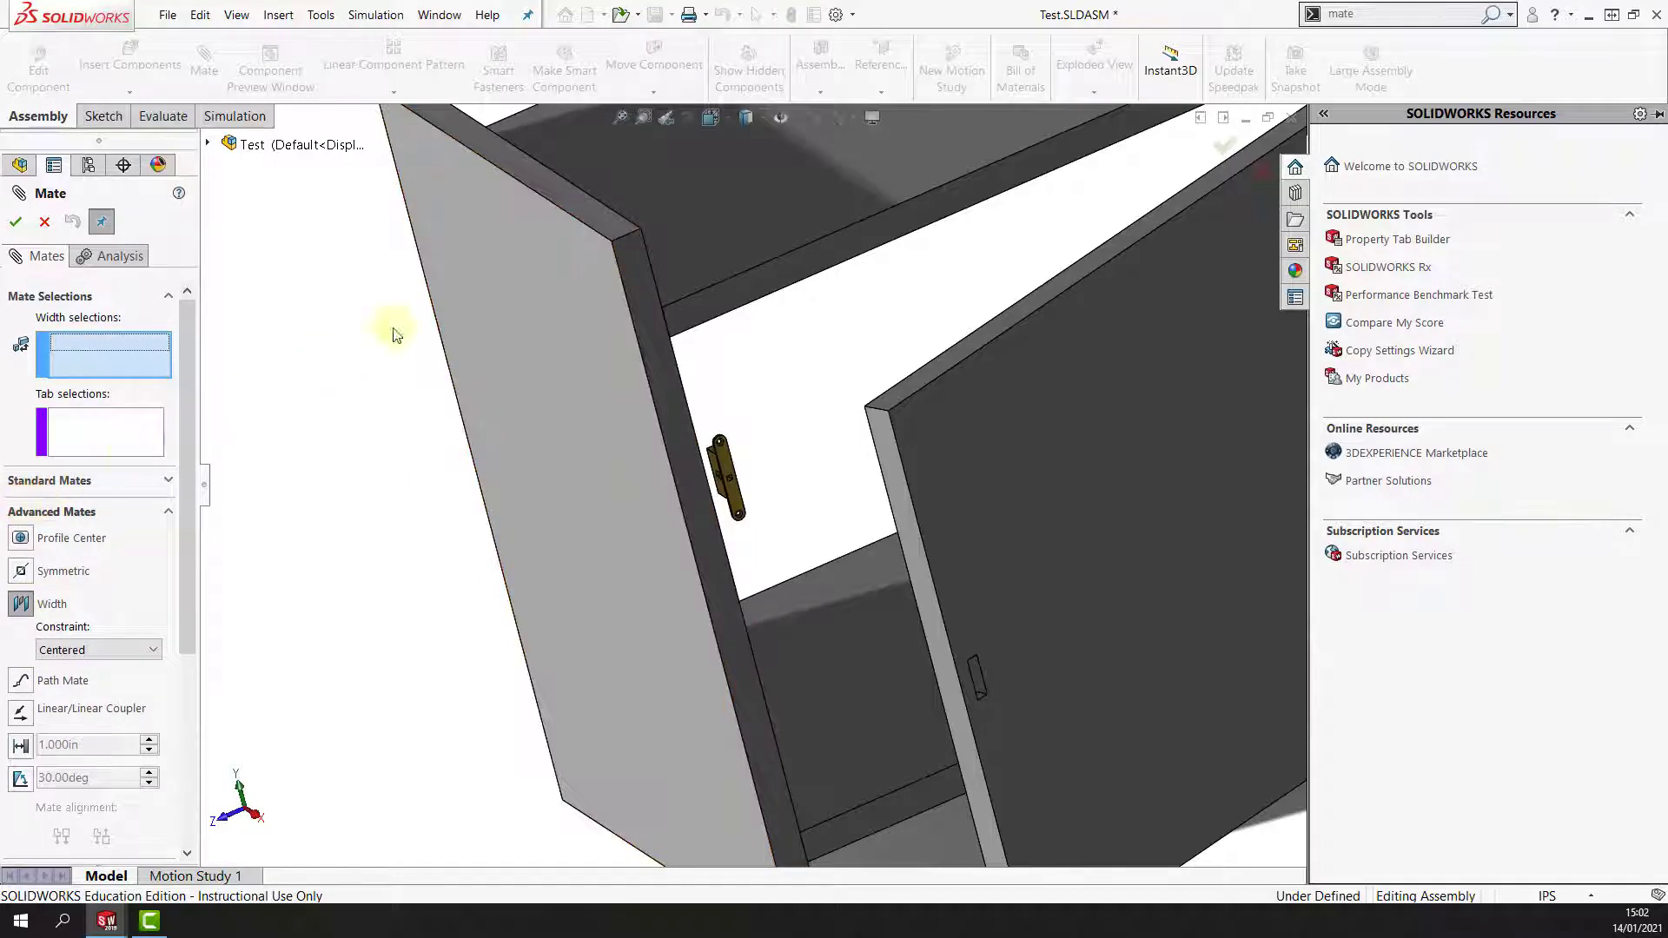
pyautogui.click(615, 221)
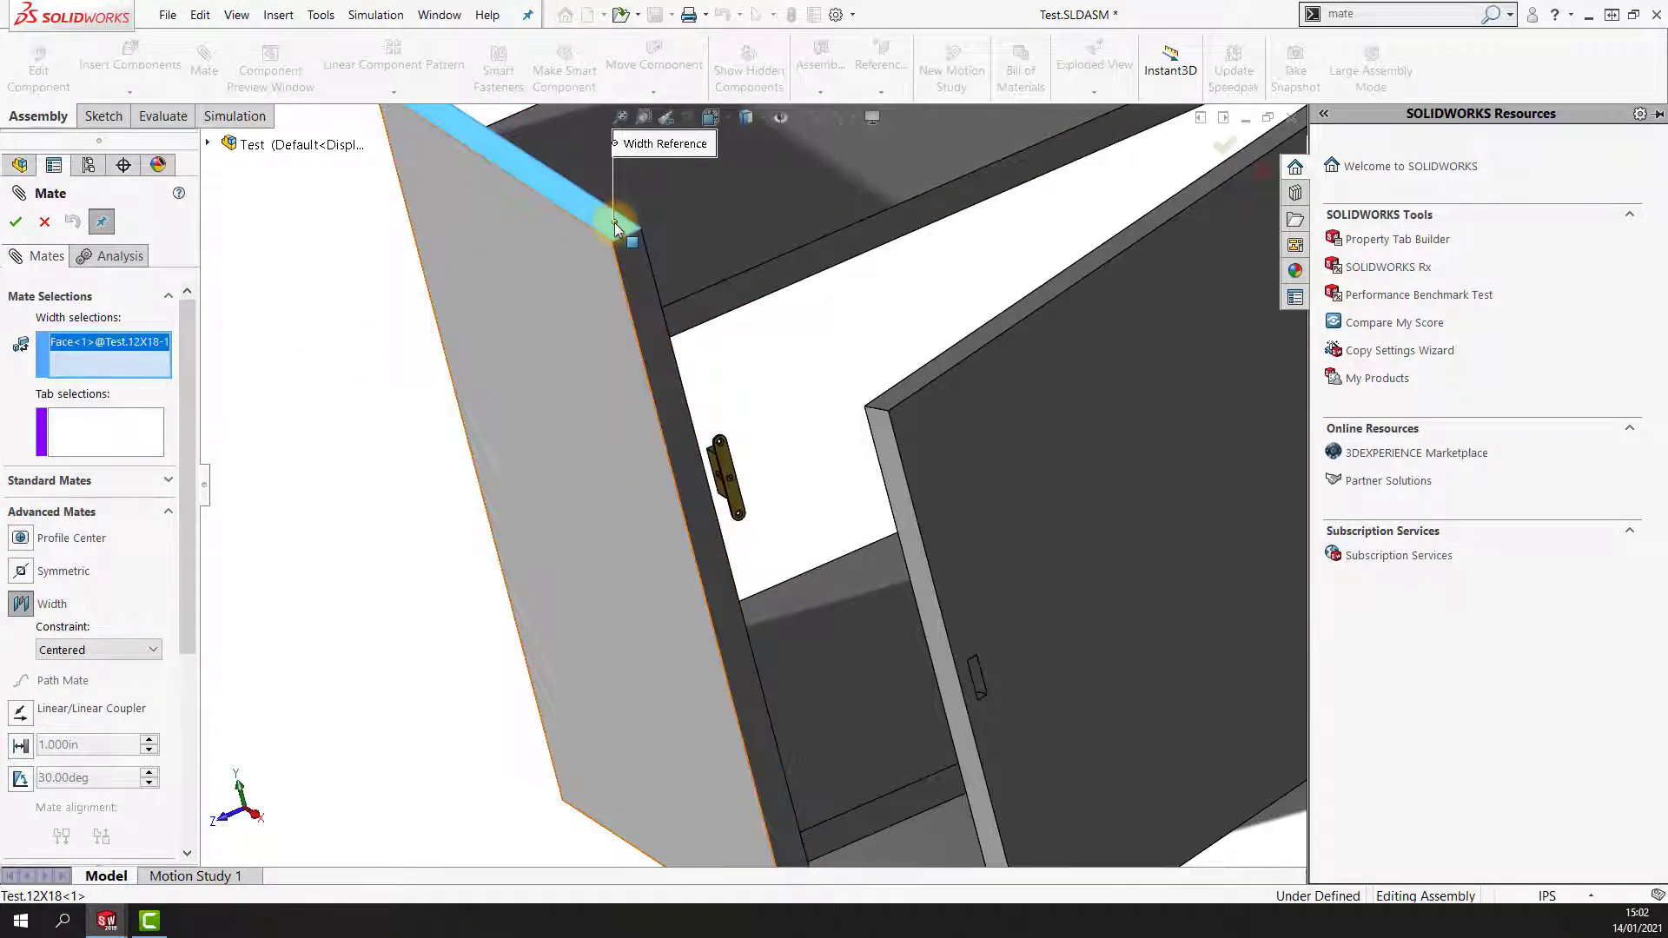
pyautogui.moveTo(615, 225); pyautogui.dragTo(754, 597, button='middle')
pyautogui.click(801, 725)
# Use the two opposite end faces of the lock plate's square opening as tab selections and accept the Width mate.
pyautogui.scroll(1, 754, 597)
pyautogui.scroll(-6, 753, 597)
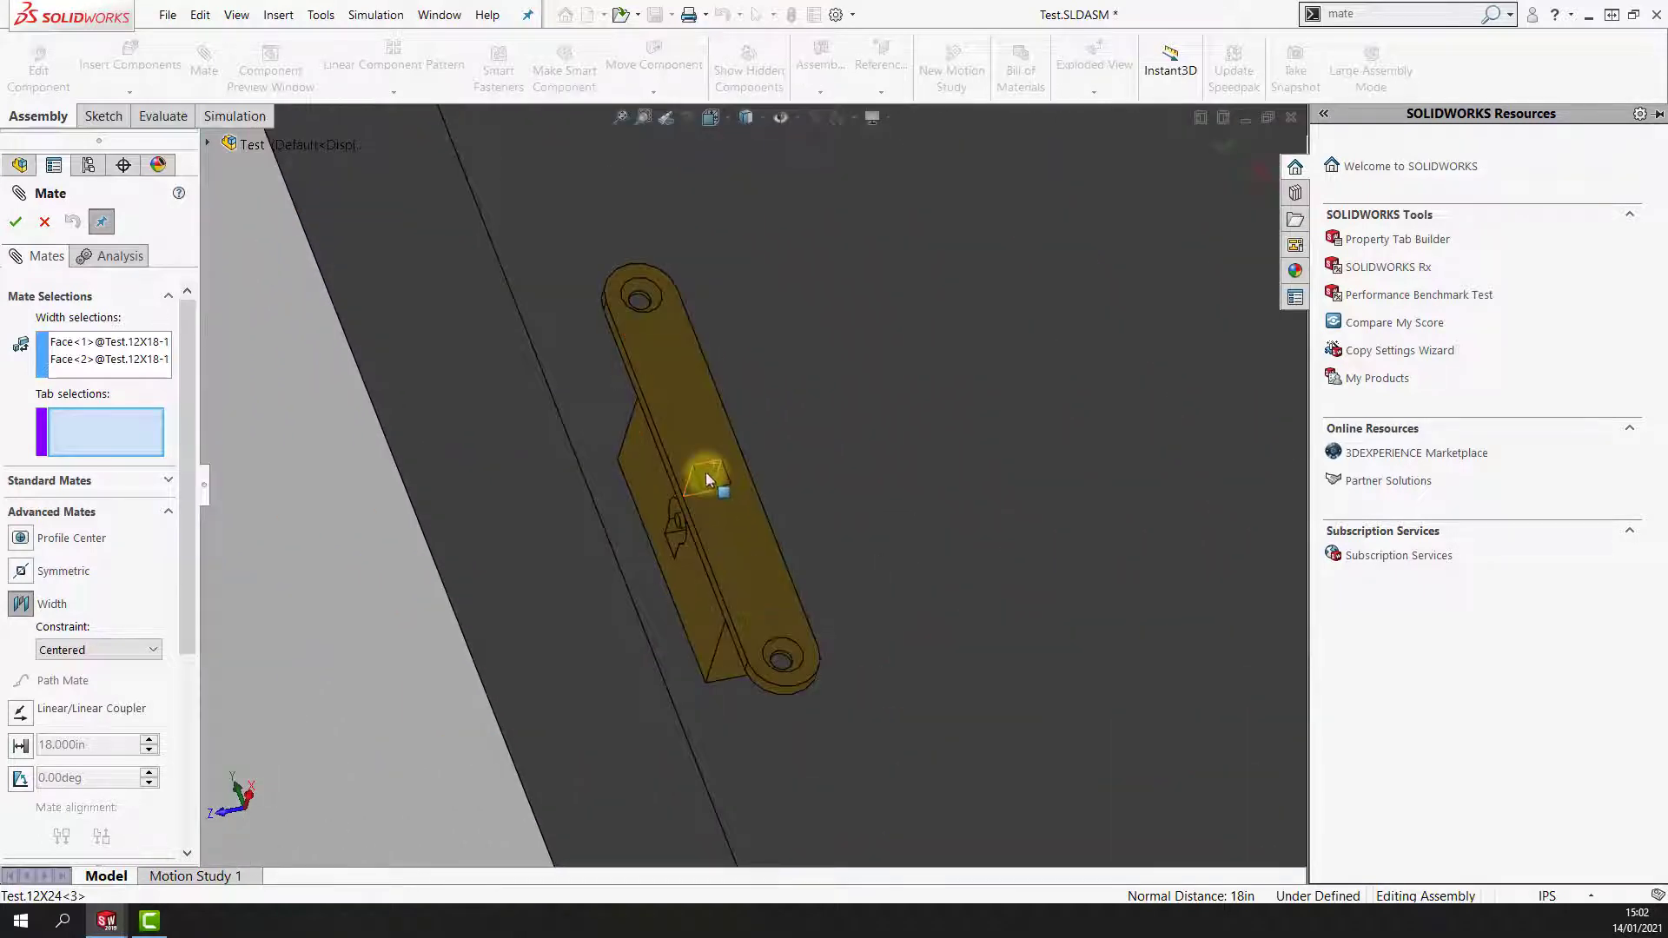
pyautogui.click(706, 477)
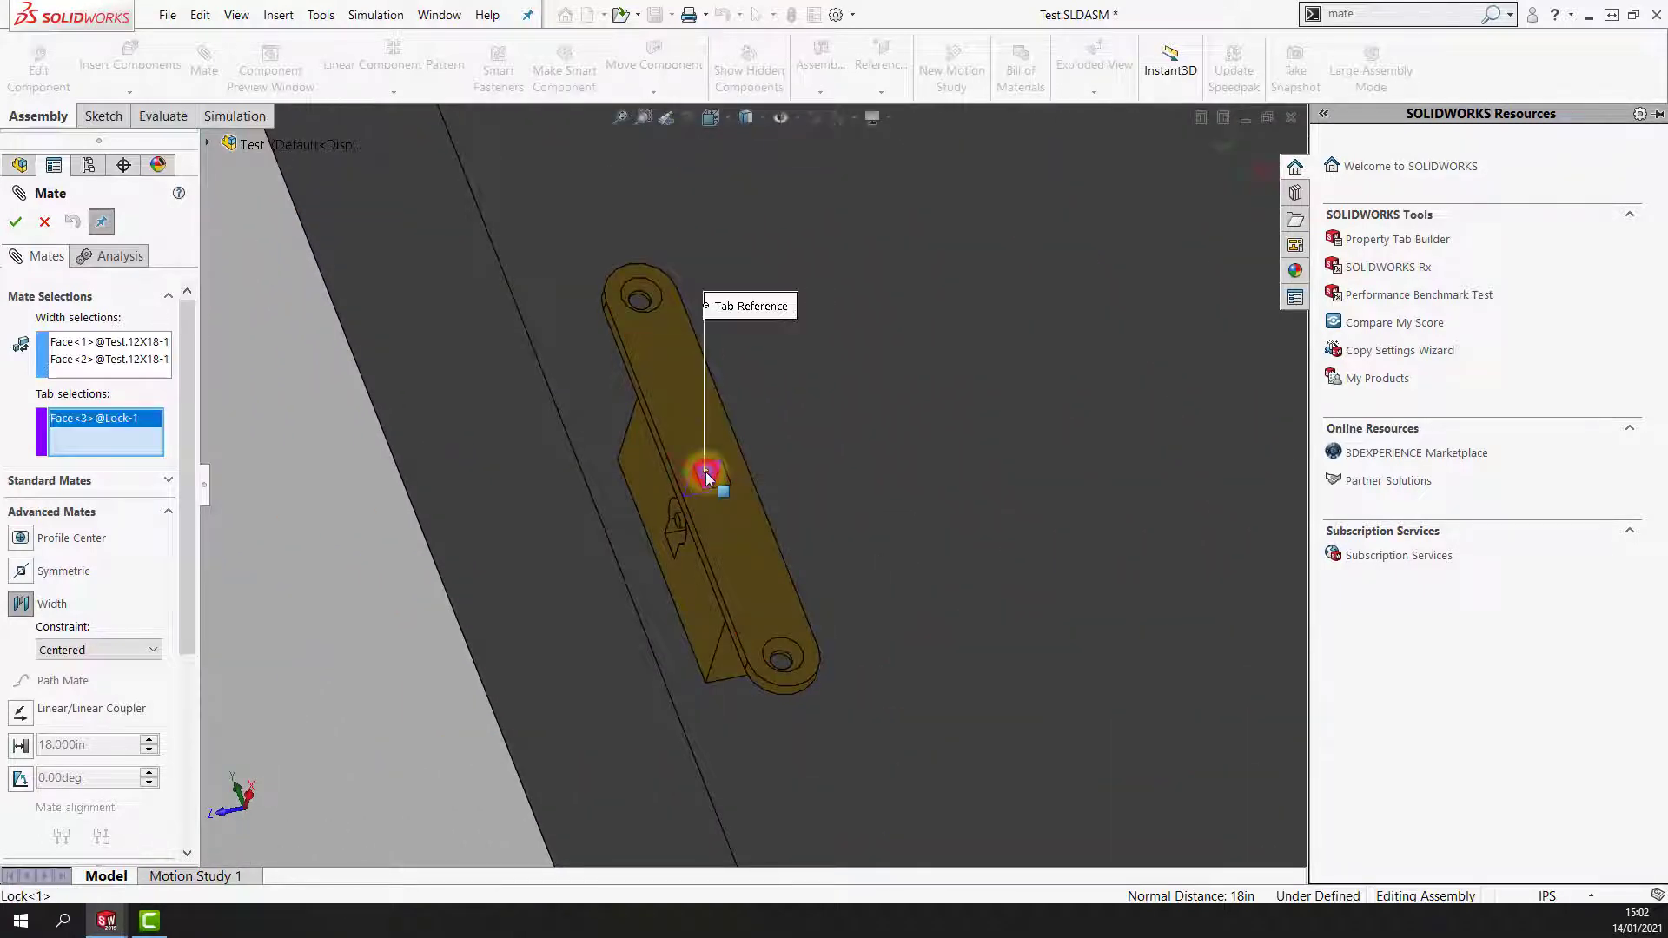
pyautogui.moveTo(706, 477); pyautogui.dragTo(711, 482, button='middle')
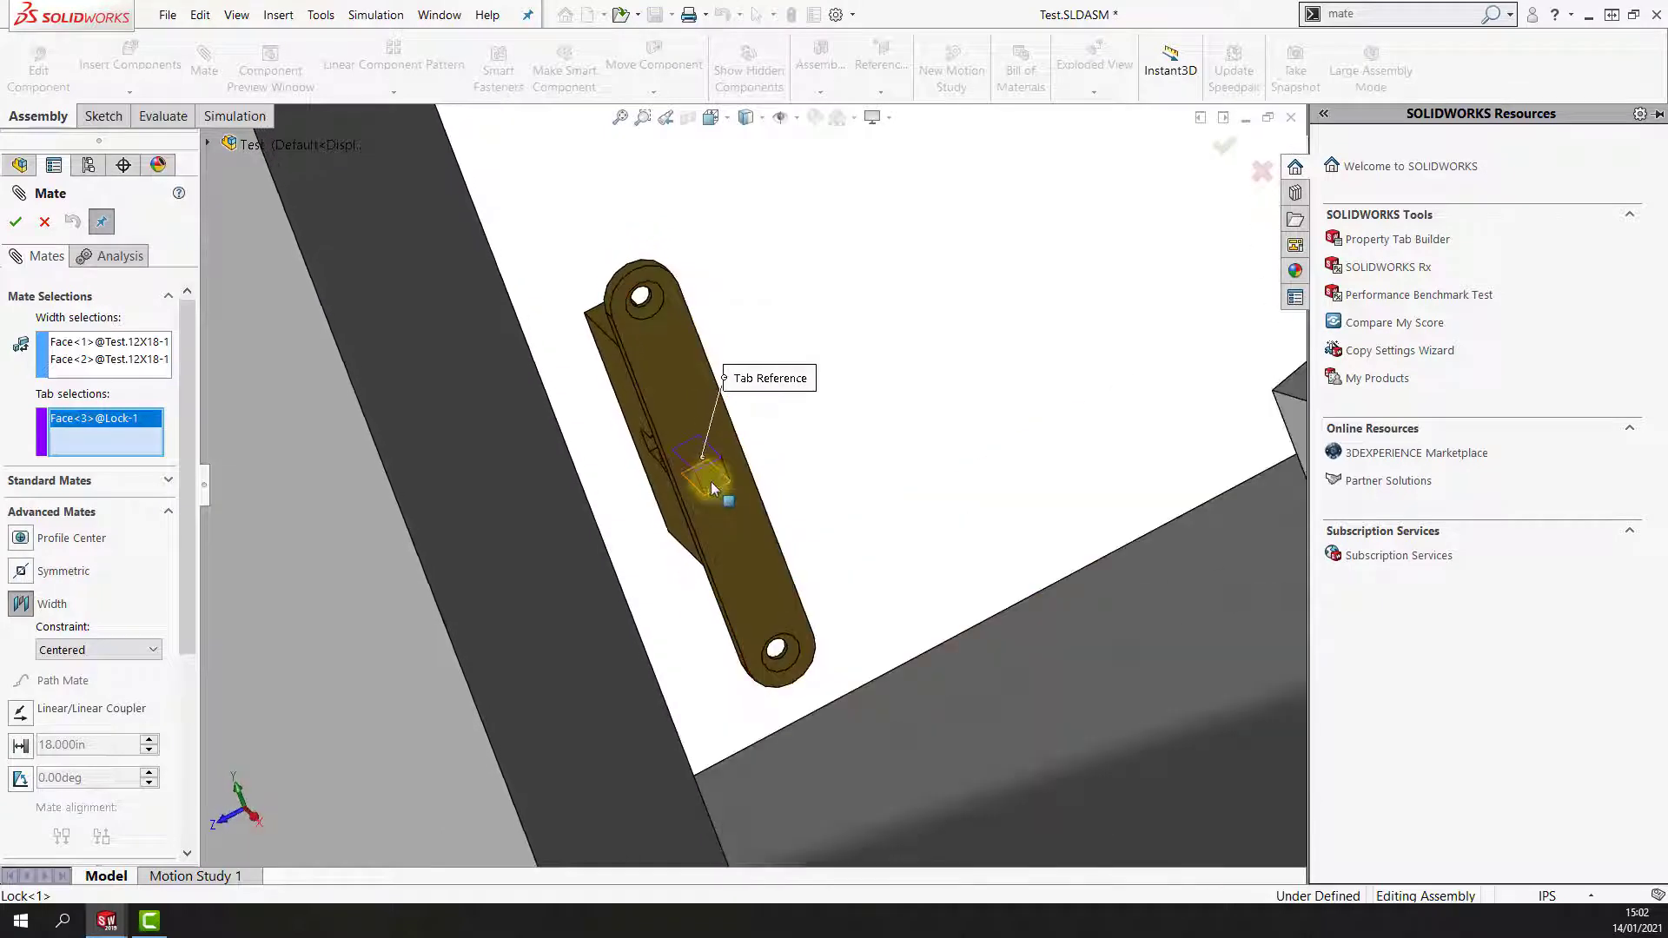
pyautogui.click(711, 482)
pyautogui.scroll(4, 712, 483)
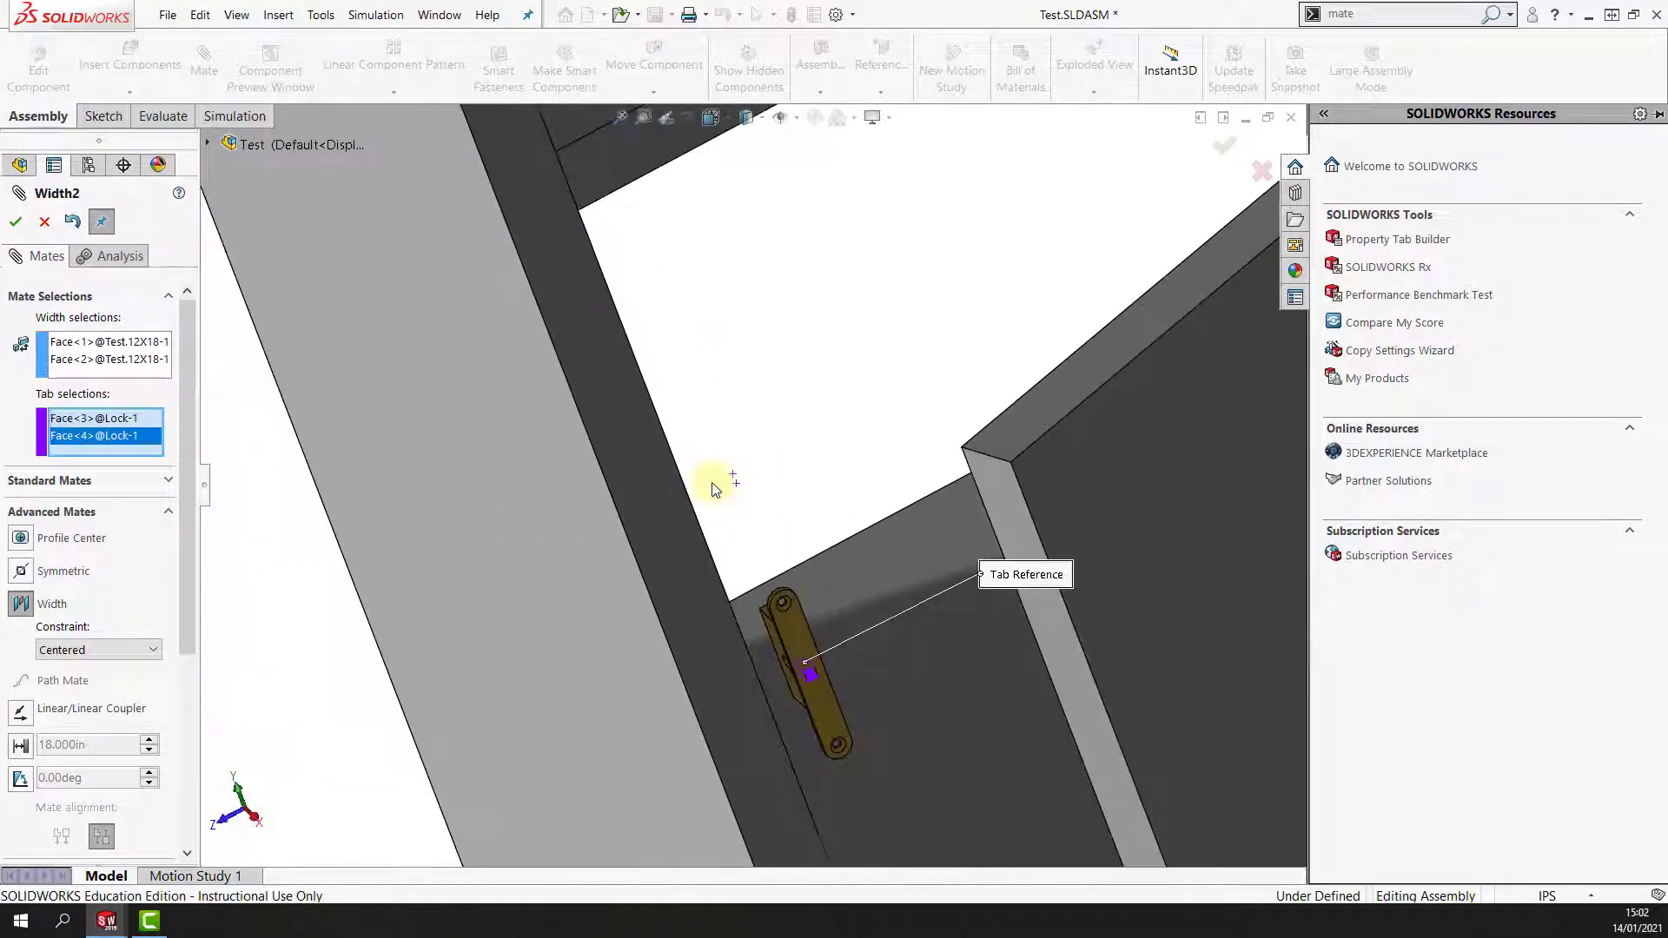
pyautogui.click(15, 222)
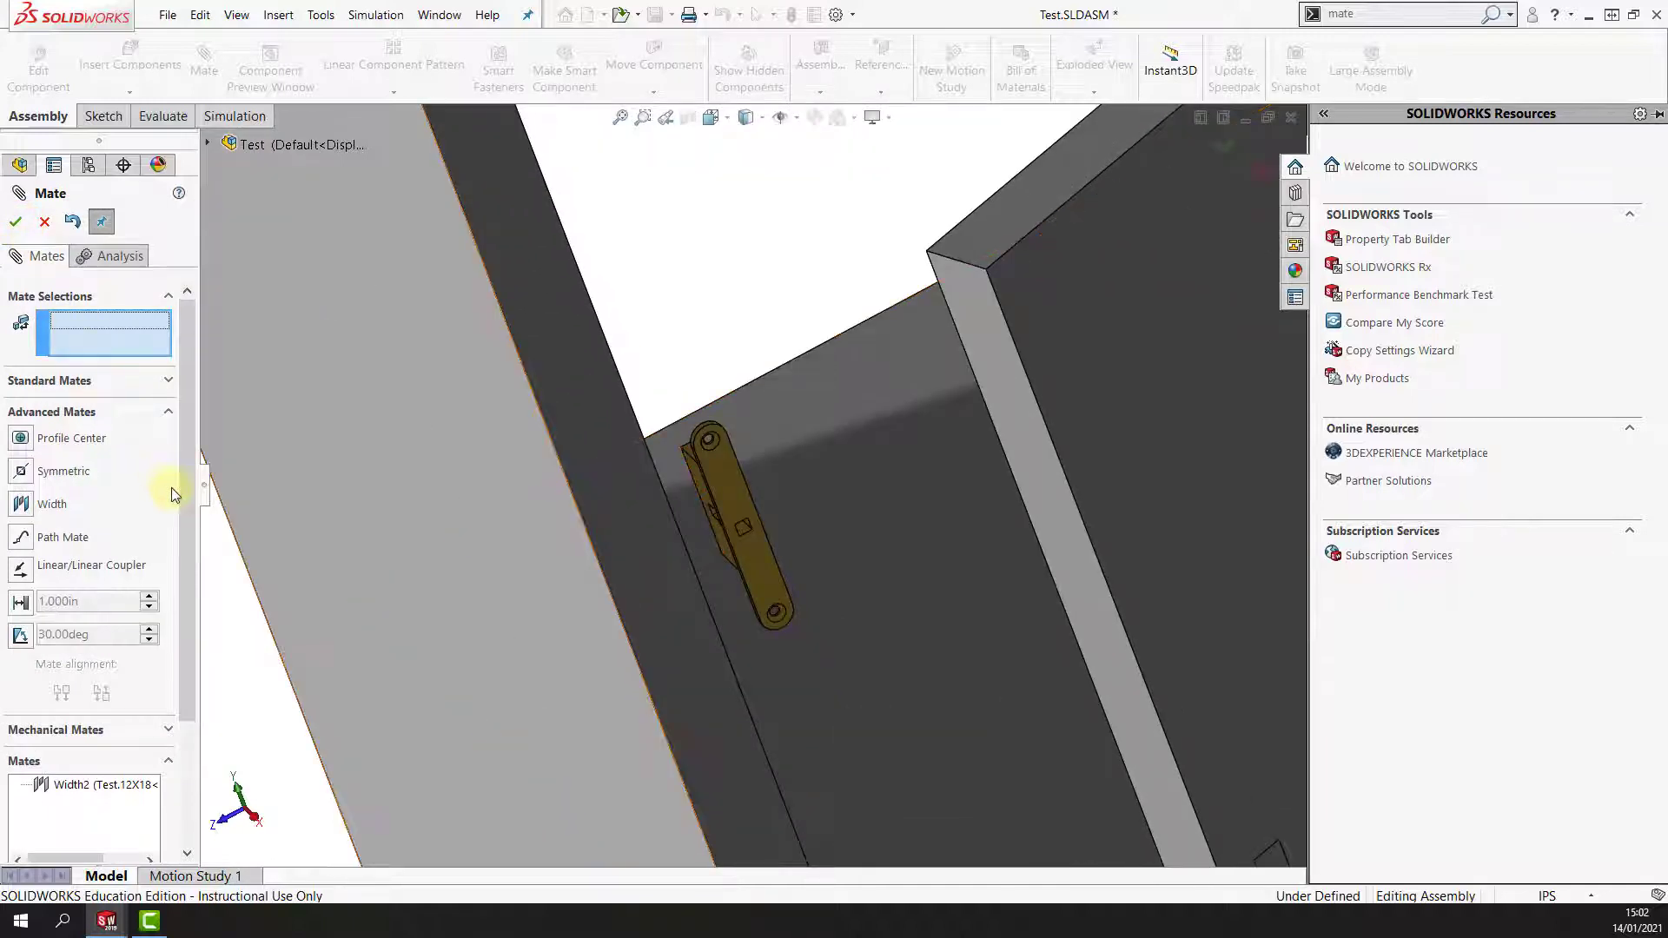
# Center the lock in the panel's thickness with a Width mate between the lock body's side faces and the panel's inner and outer faces.
pyautogui.click(23, 506)
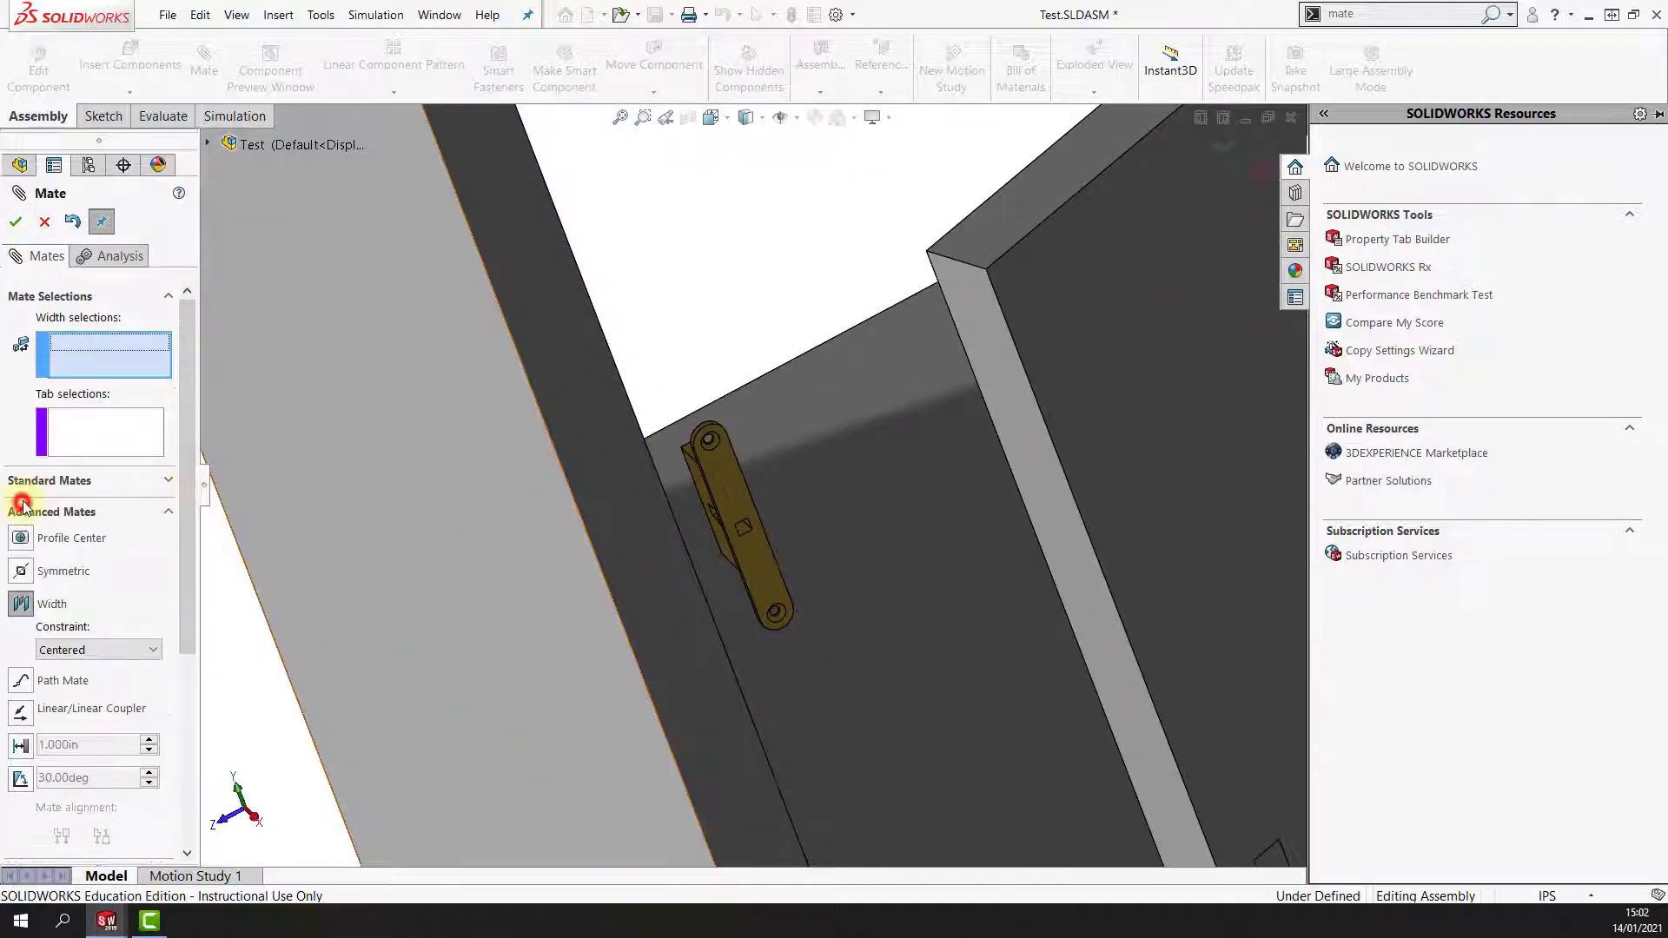
pyautogui.moveTo(408, 521); pyautogui.dragTo(464, 535, button='middle')
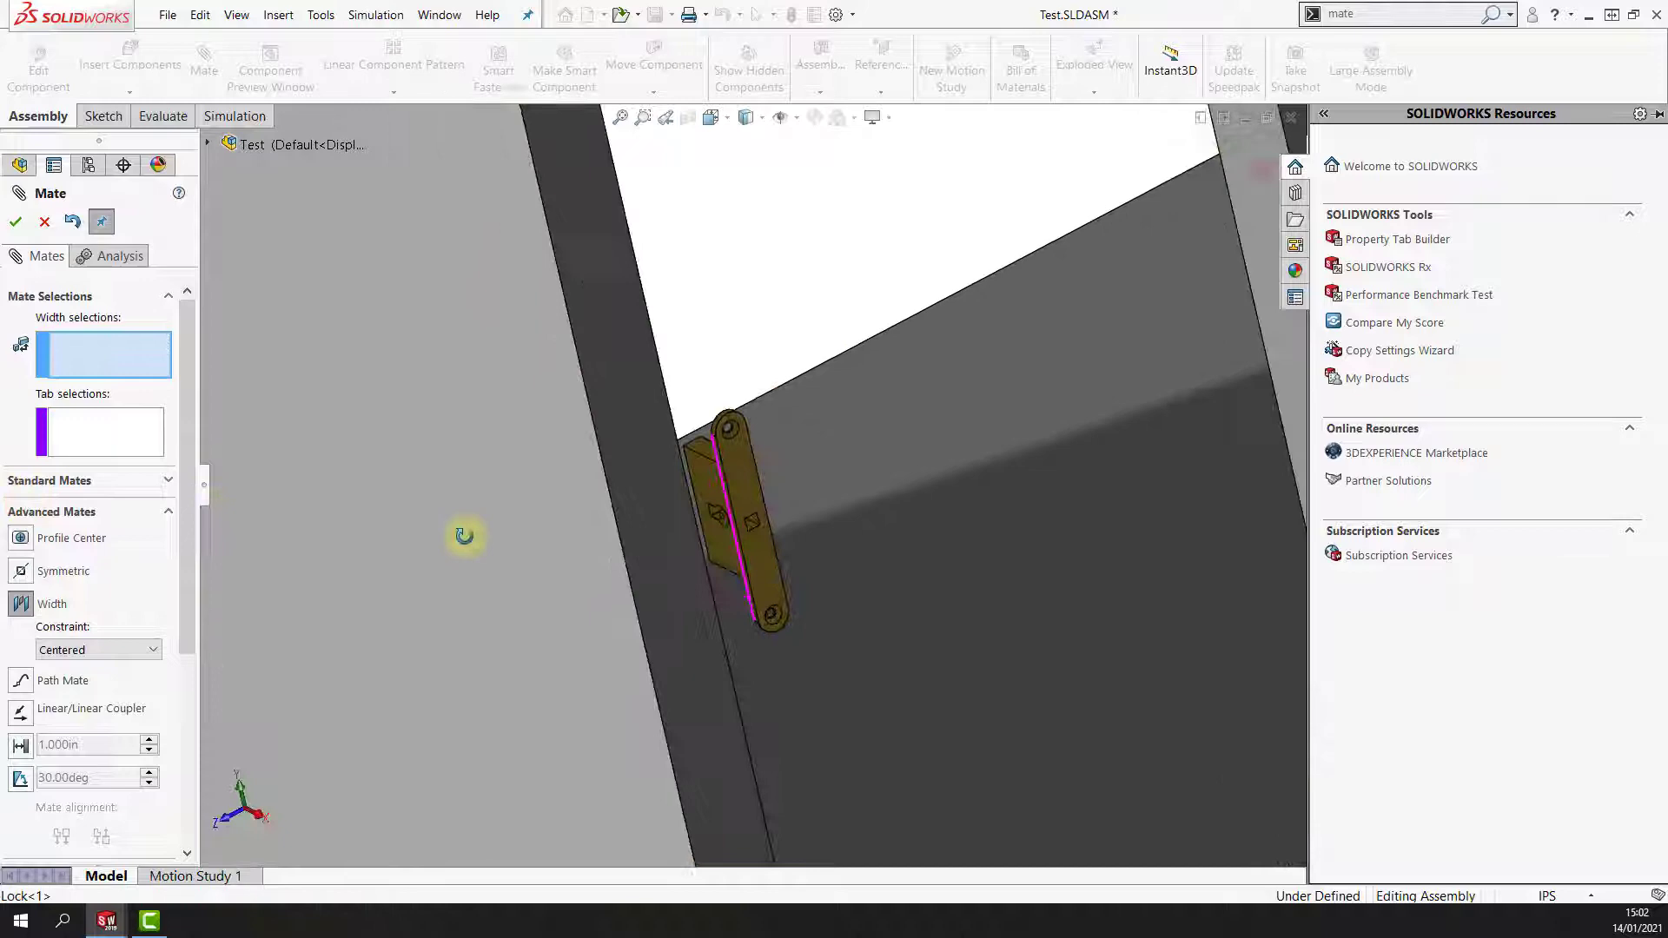
pyautogui.click(731, 560)
pyautogui.moveTo(731, 560); pyautogui.dragTo(689, 509, button='middle')
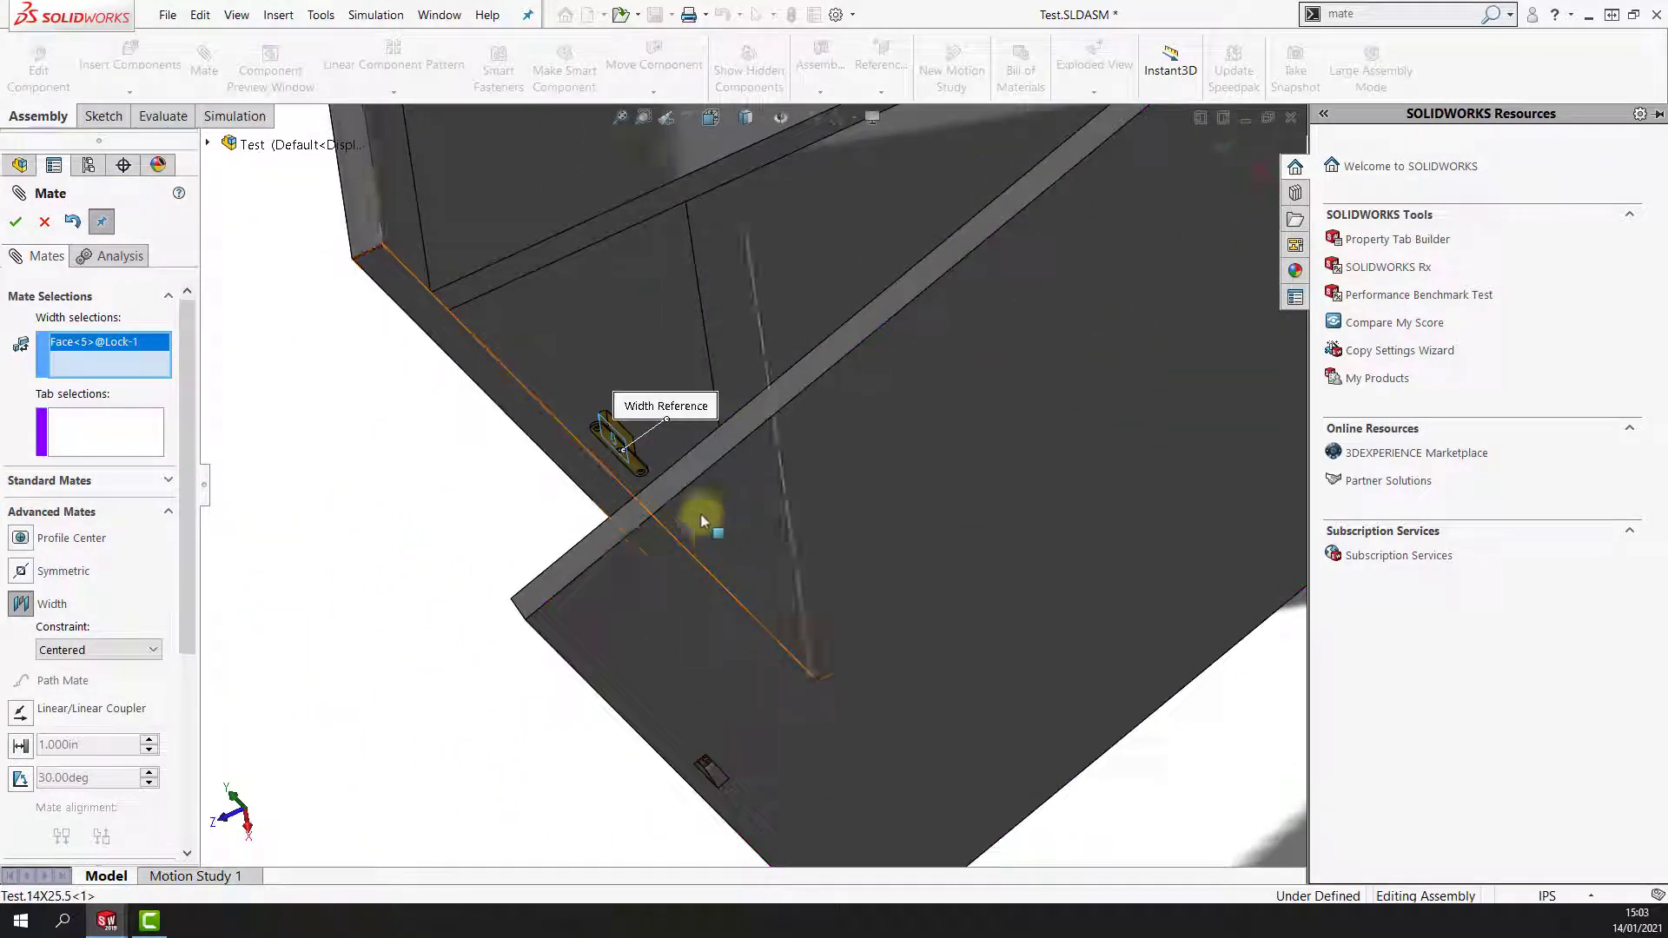
pyautogui.scroll(-5, 634, 436)
pyautogui.click(634, 420)
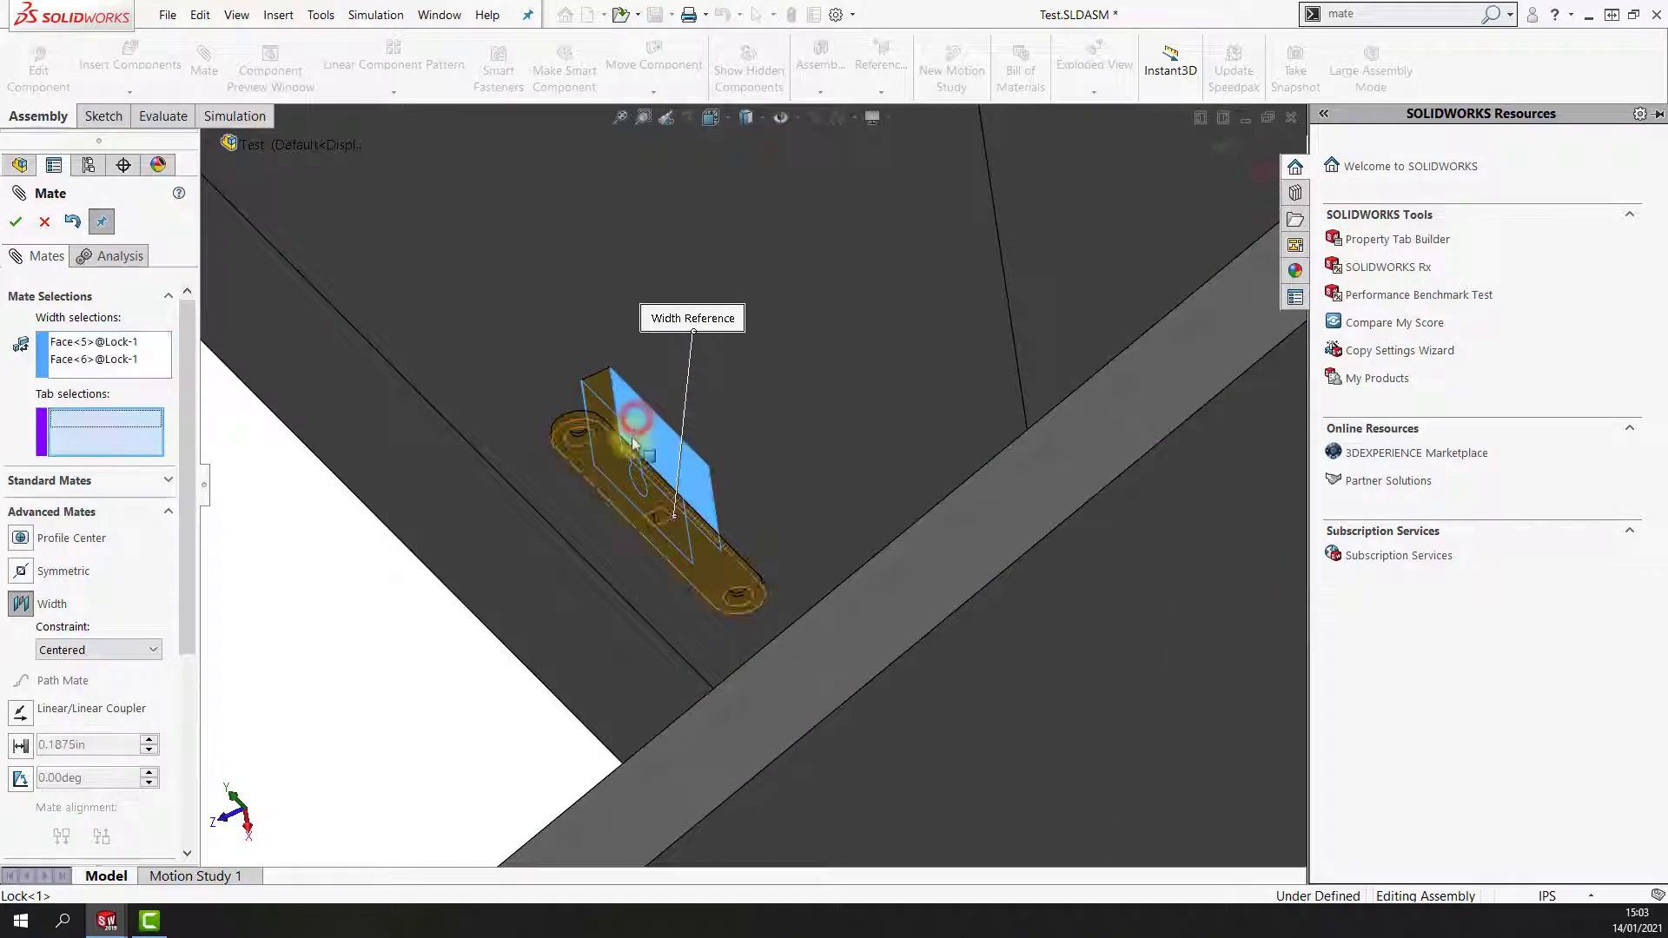
pyautogui.click(591, 554)
pyautogui.moveTo(591, 554); pyautogui.dragTo(478, 566, button='middle')
pyautogui.click(478, 566)
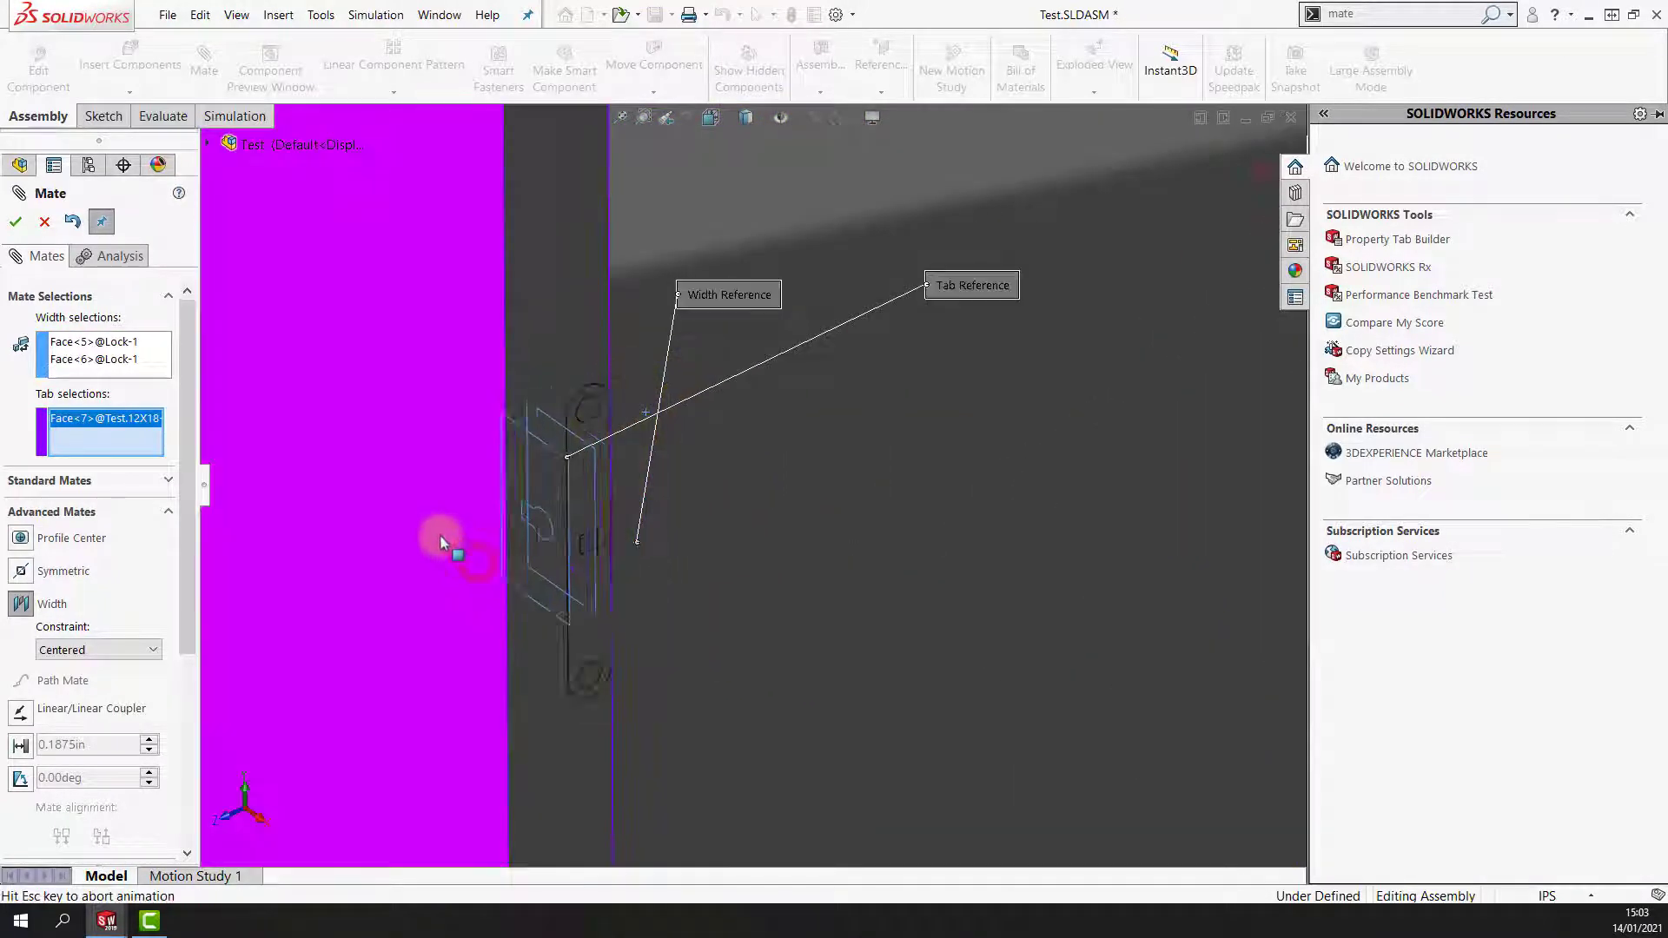
pyautogui.click(13, 225)
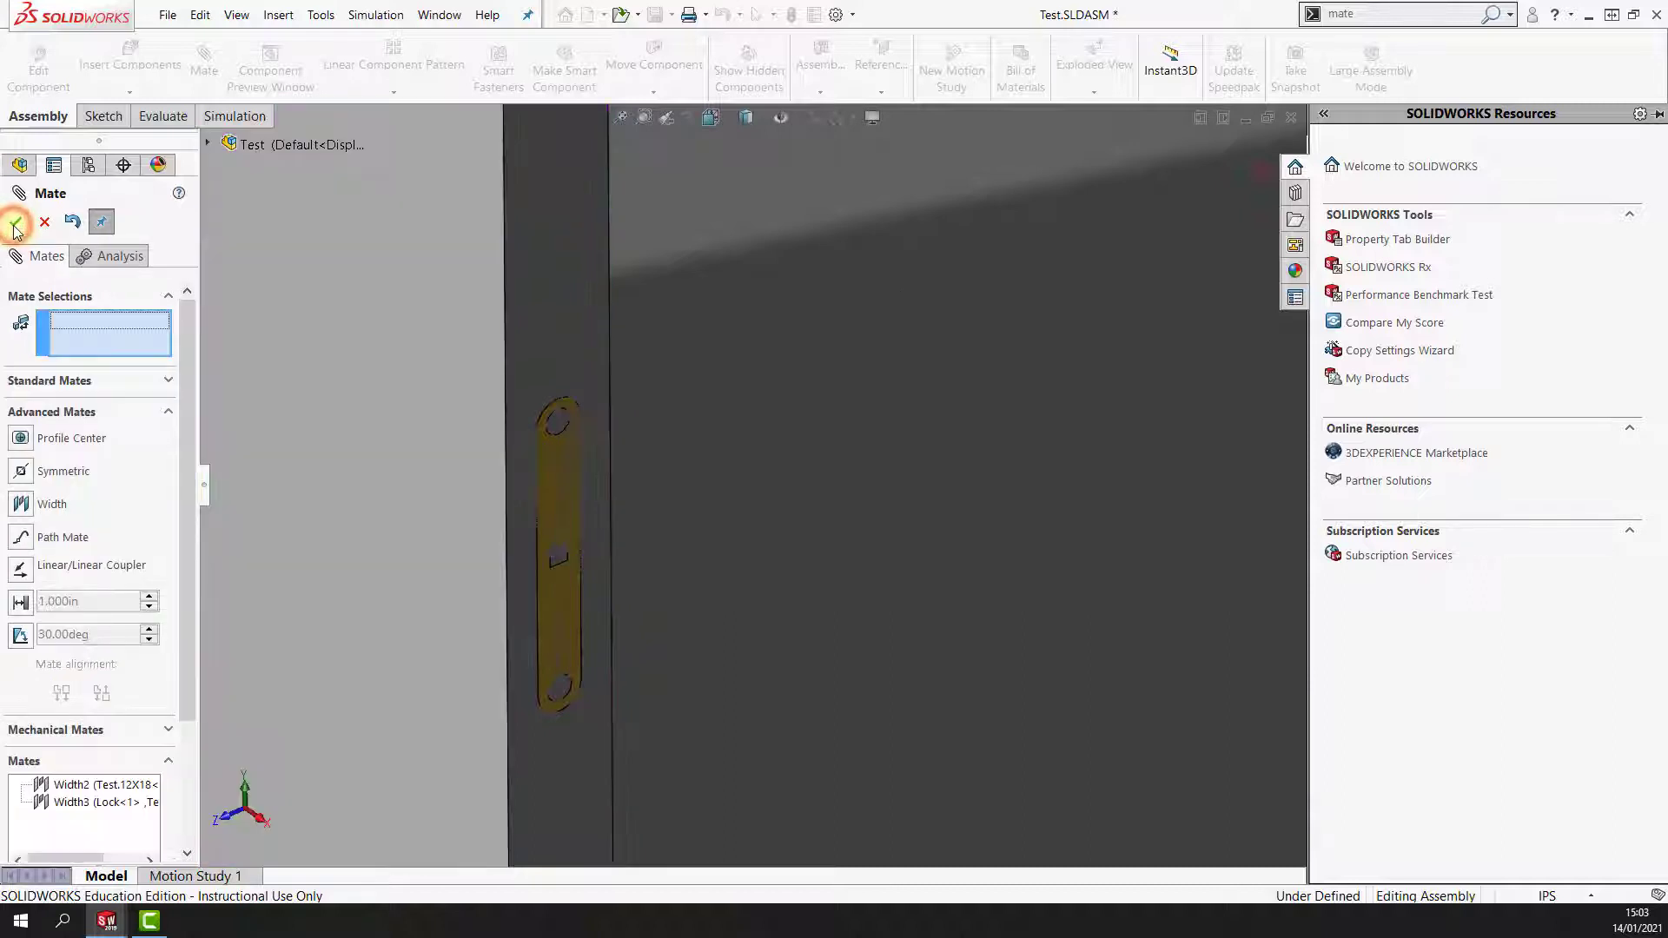
pyautogui.click(13, 225)
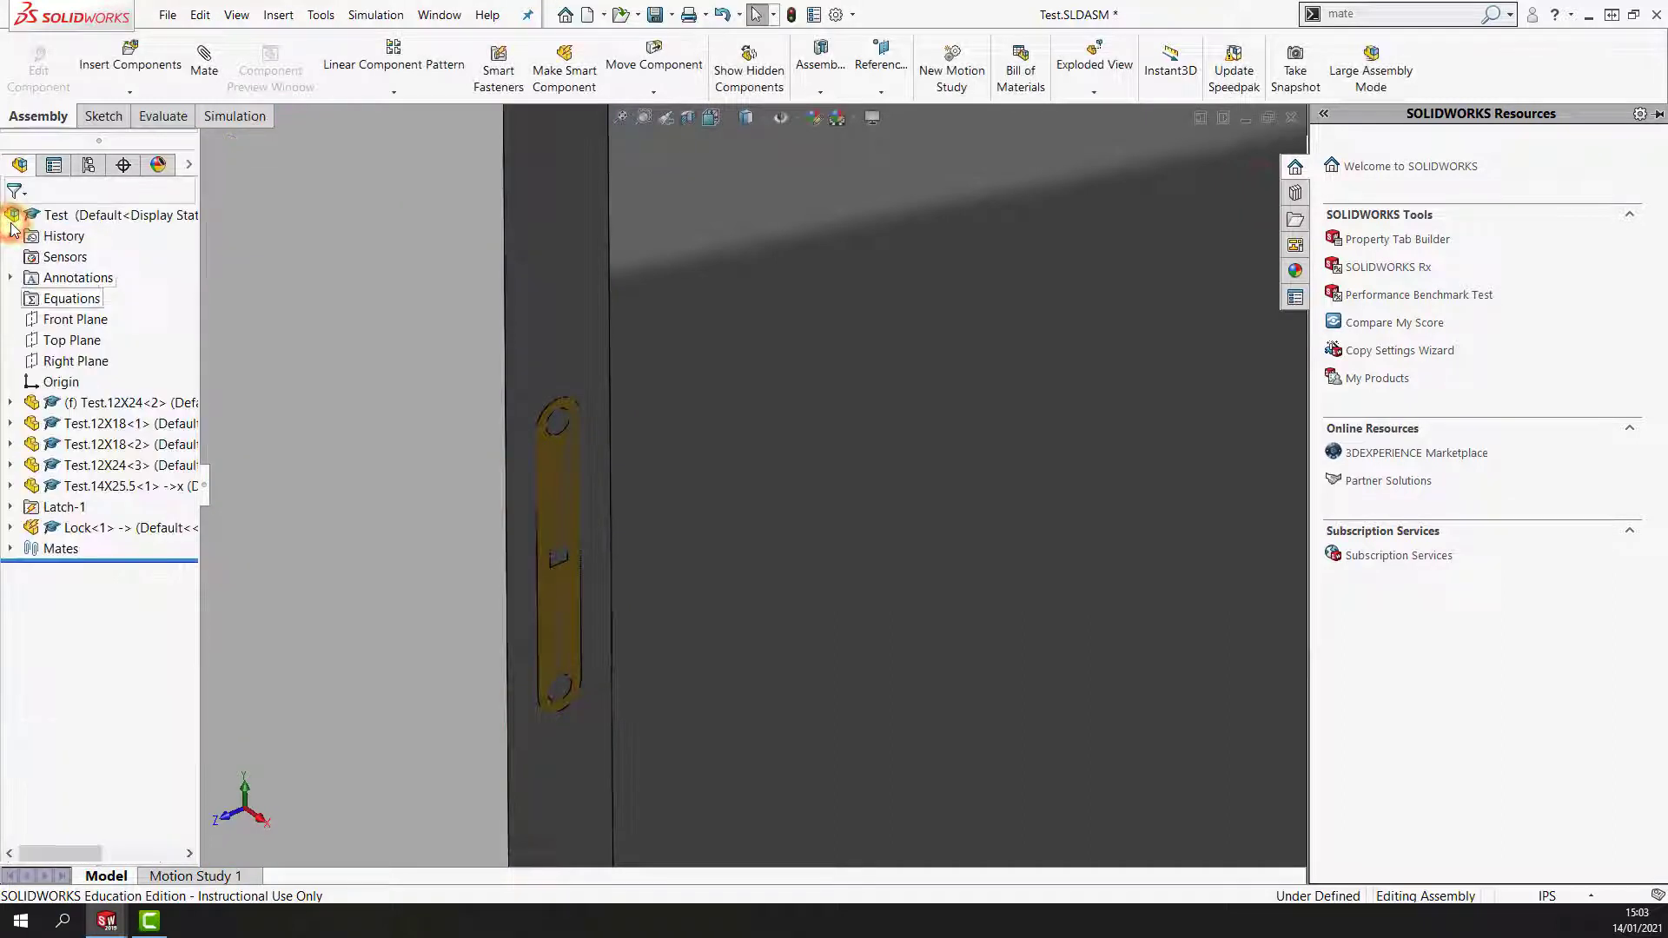
# Insert the lock's smart features with all cuts and components, using the side panel's front edge face and outer face as references.
pyautogui.click(89, 536)
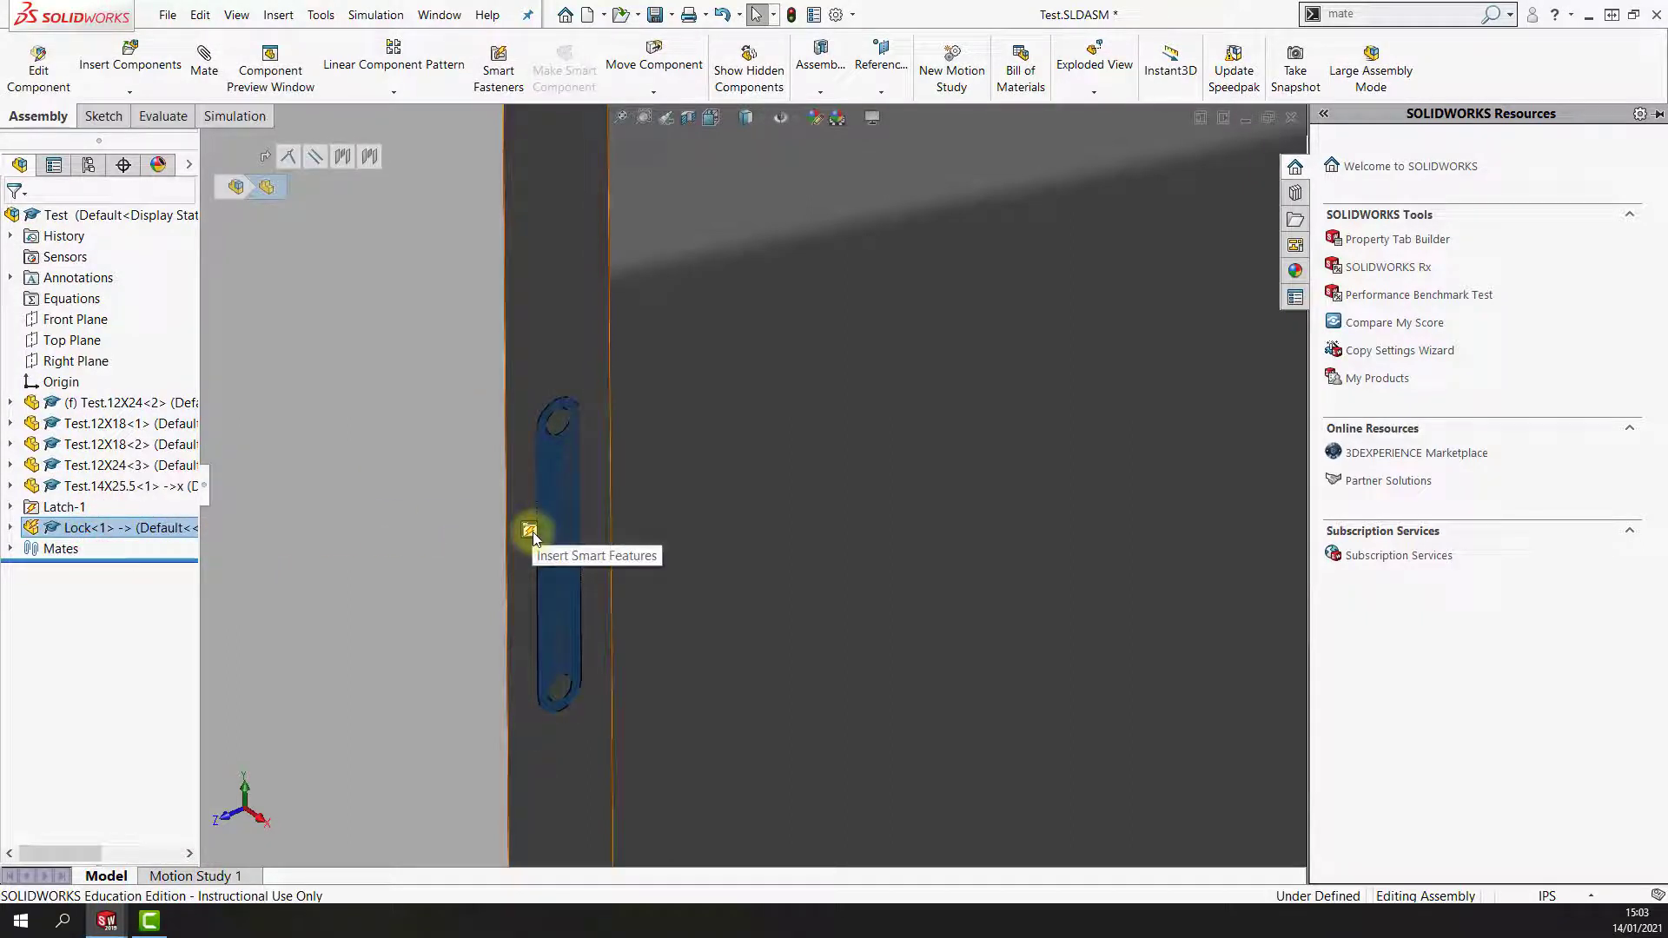
pyautogui.click(530, 530)
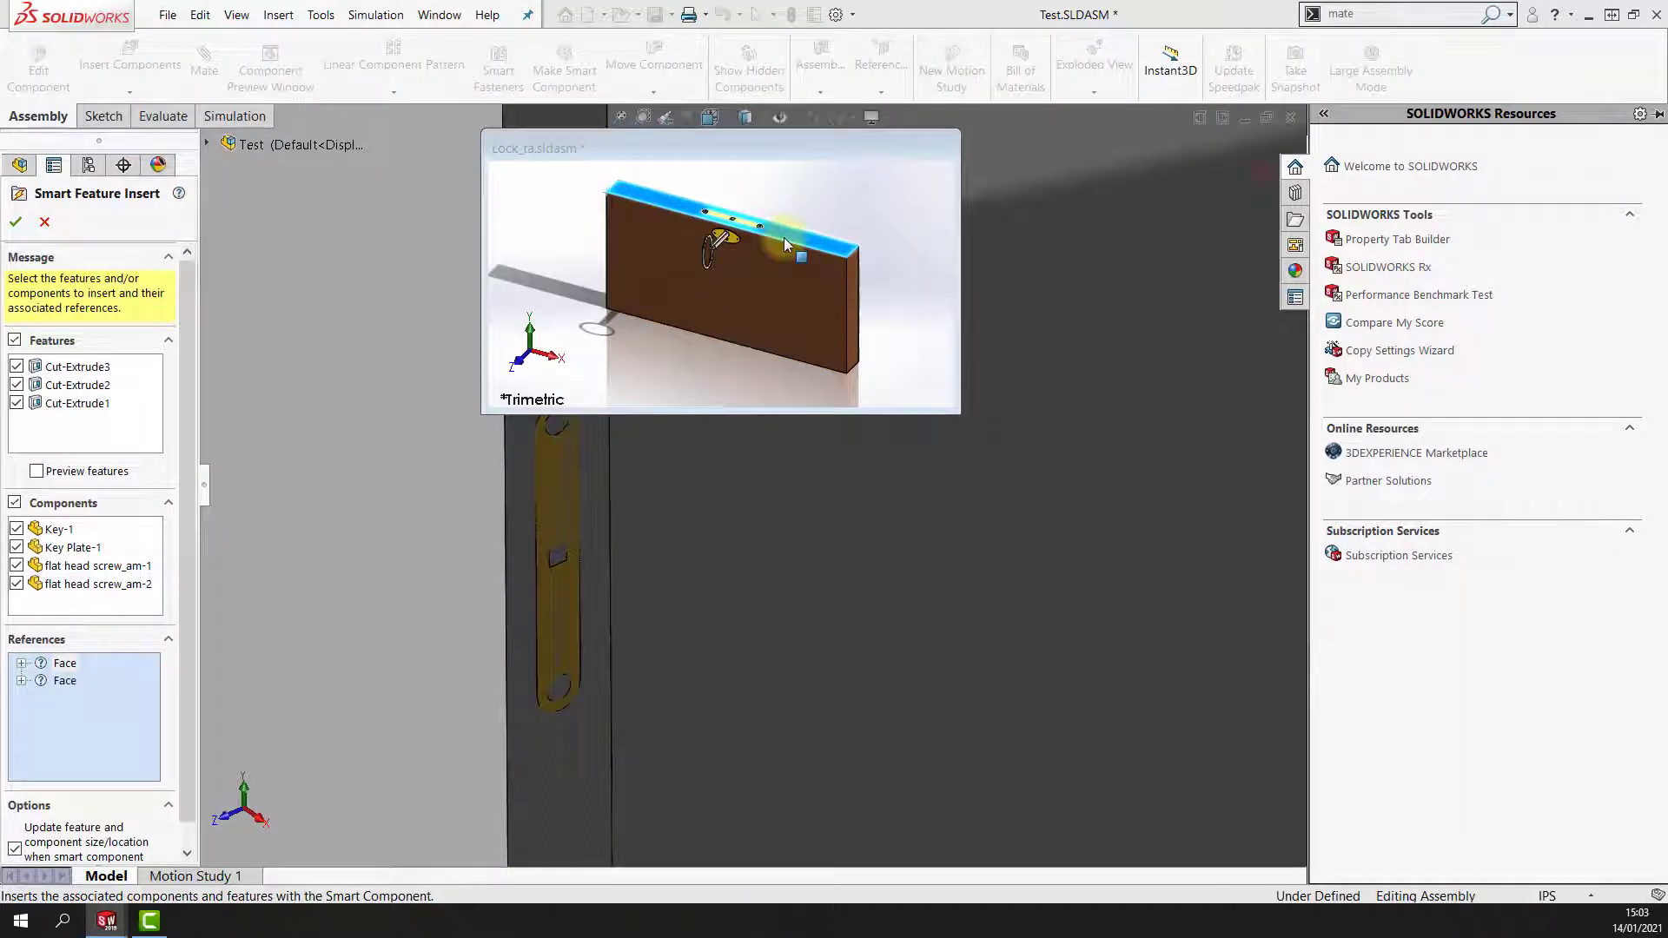
pyautogui.scroll(1, 738, 443)
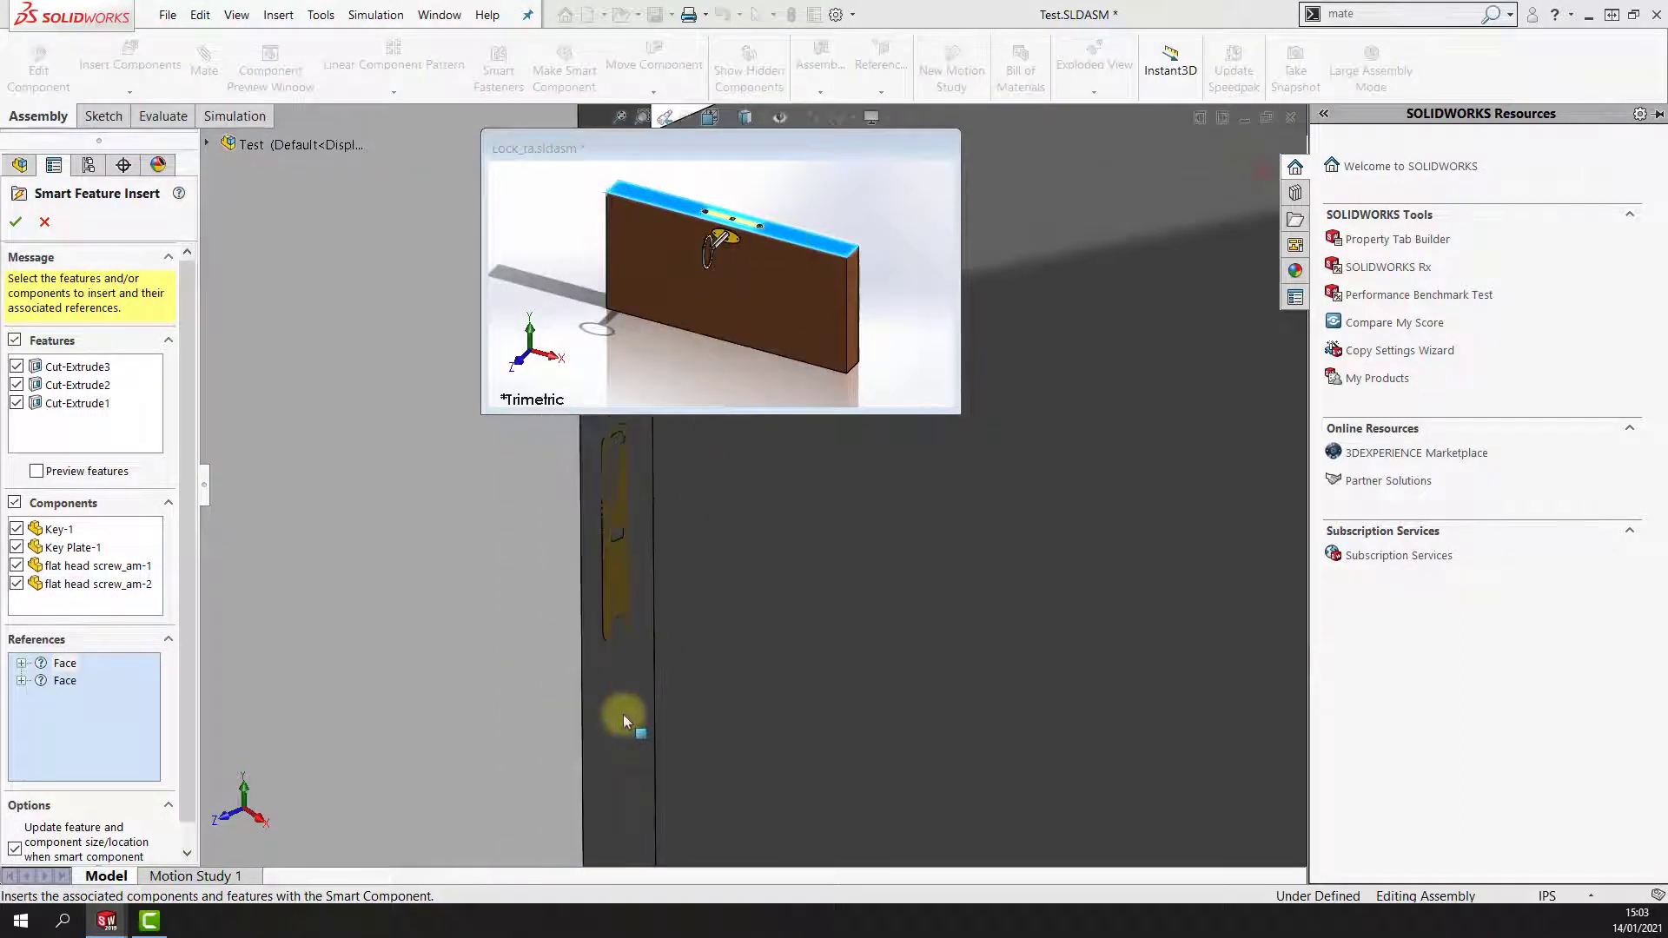
pyautogui.click(623, 714)
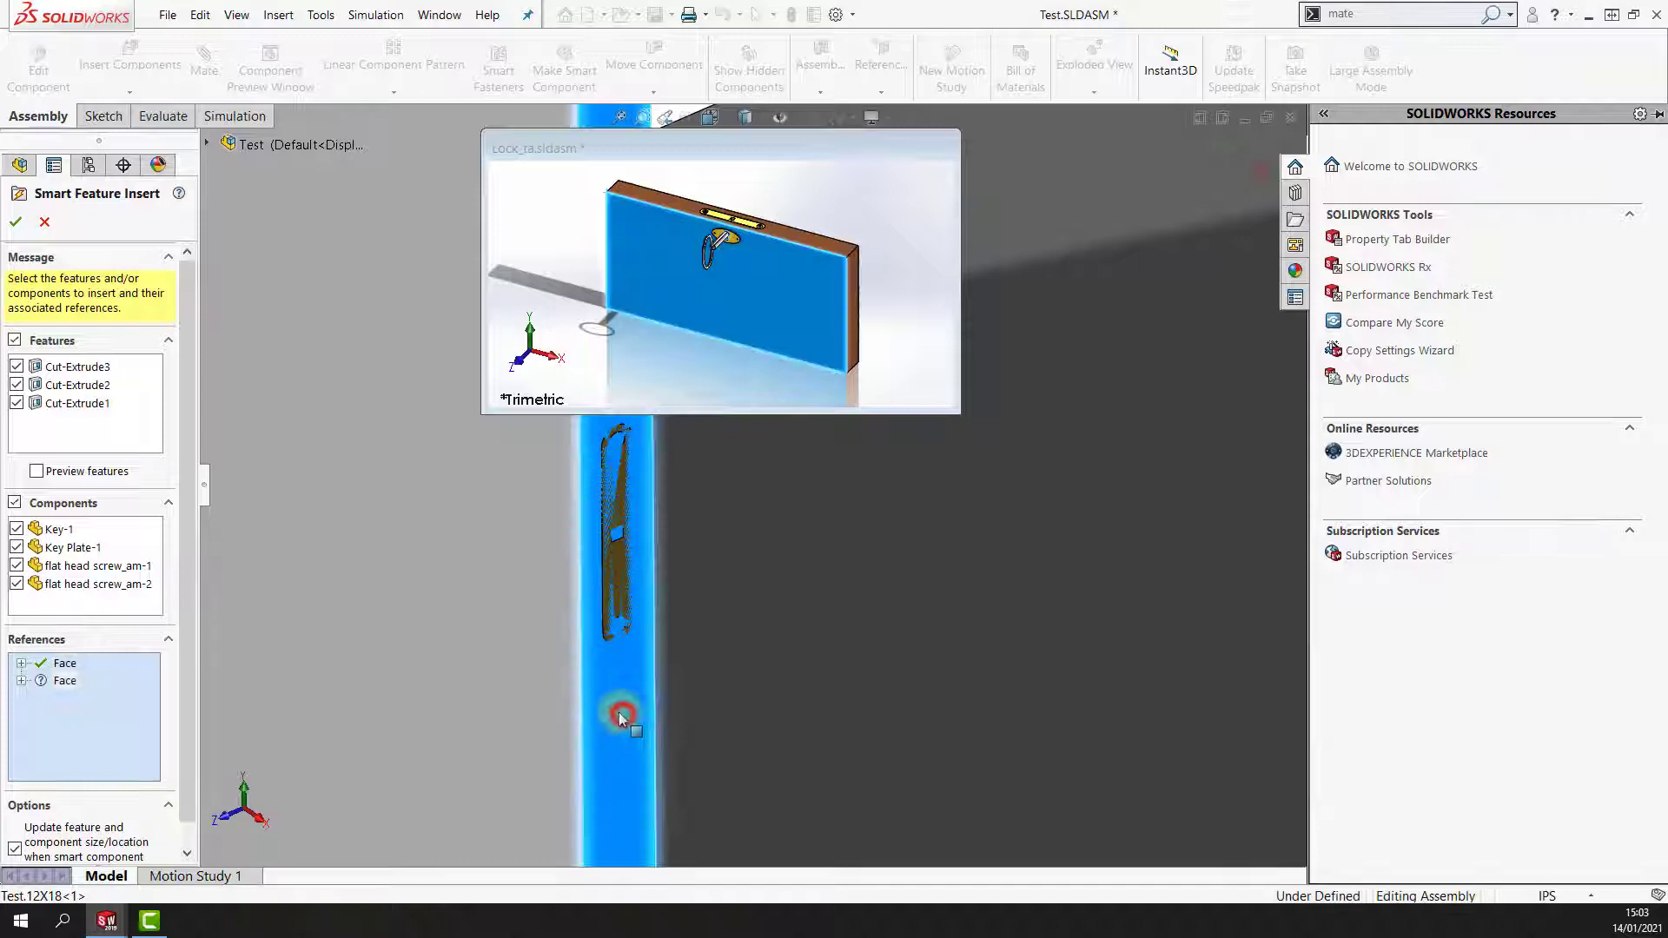
pyautogui.click(493, 646)
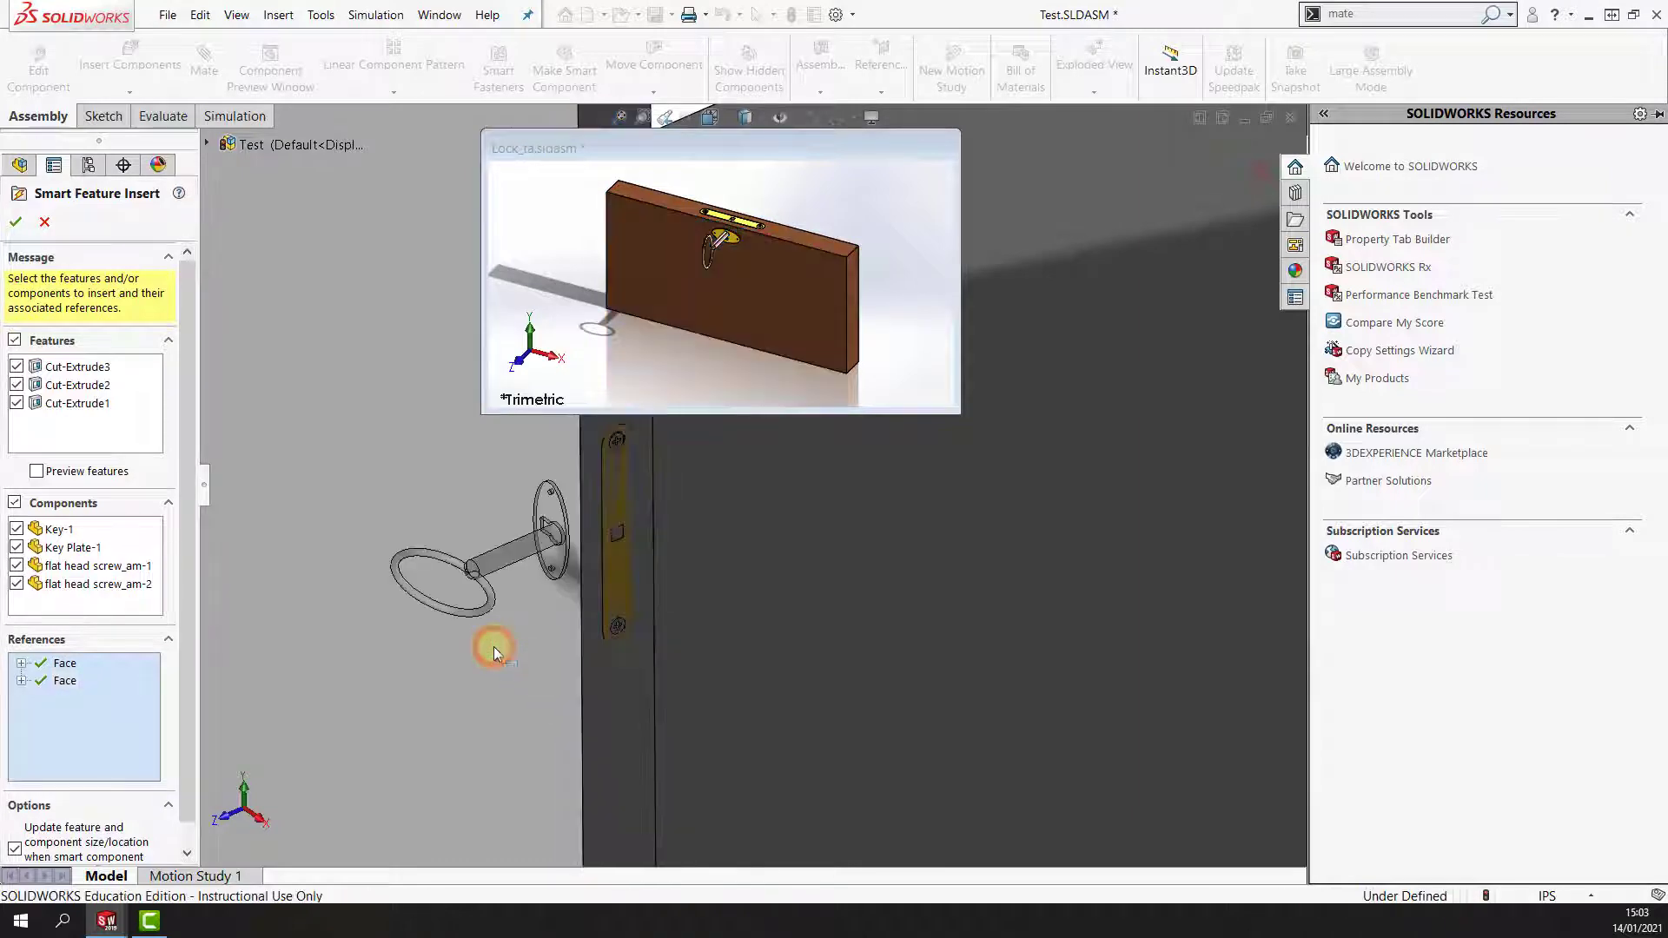